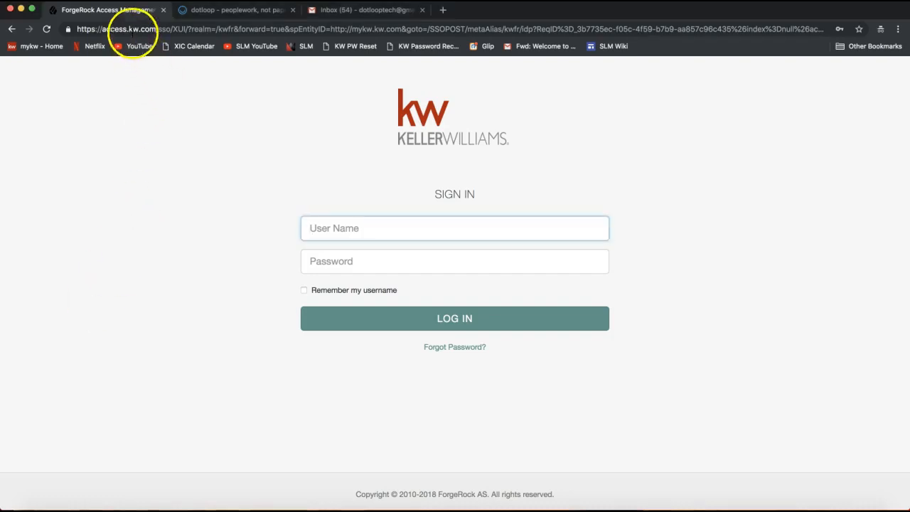
- Enter the intranet address mykw.kw.com/kwintranet/ in the browser
{"action": "left_click", "coordinate": [132, 30]}
{"action": "type", "text": "mykw"}
{"action": "left_click", "coordinate": [132, 30]}
{"action": "left_click_drag", "start_coordinate": [83, 29], "coordinate": [133, 30]}
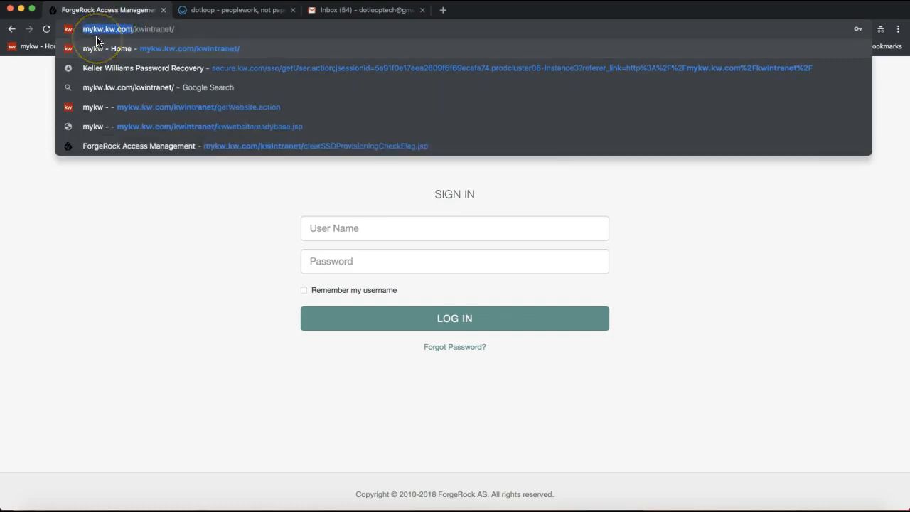
{"action": "left_click", "coordinate": [176, 223]}
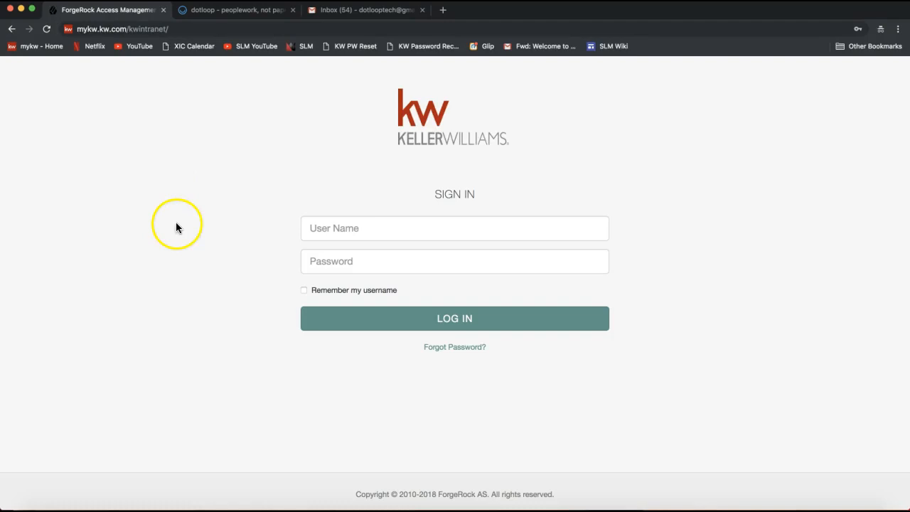
- Sign in to Keller Williams with the account user name and password
{"action": "left_click", "coordinate": [346, 229]}
{"action": "type", "text": "connieb"}
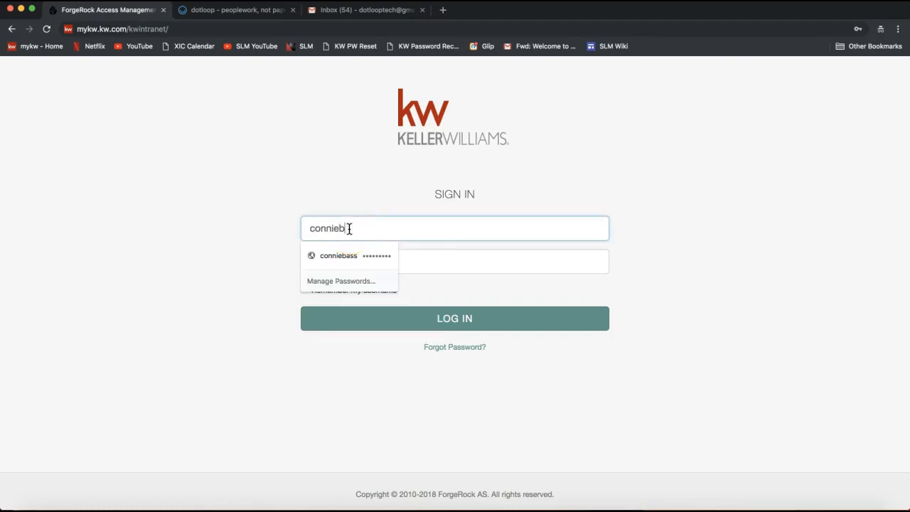
{"action": "type", "text": "ass"}
{"action": "key", "text": "Tab"}
{"action": "type", "text": "•••••••••"}
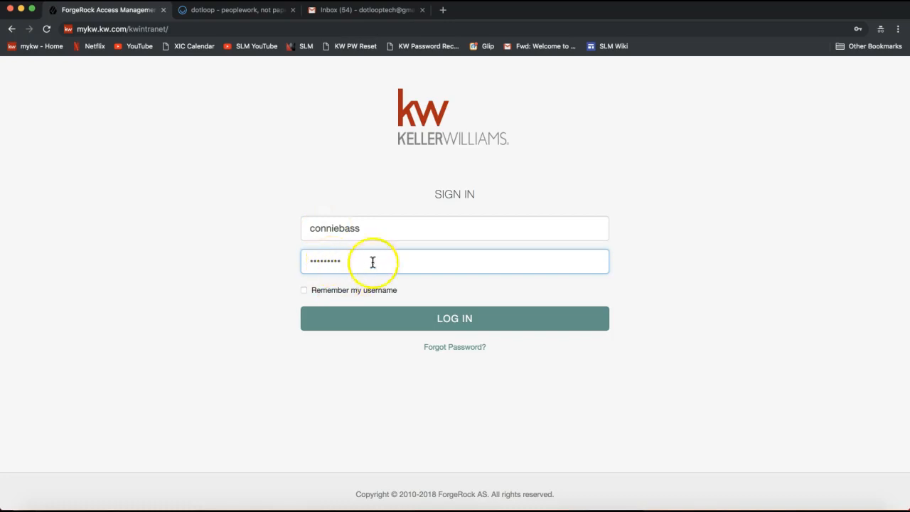
{"action": "left_click", "coordinate": [357, 330]}
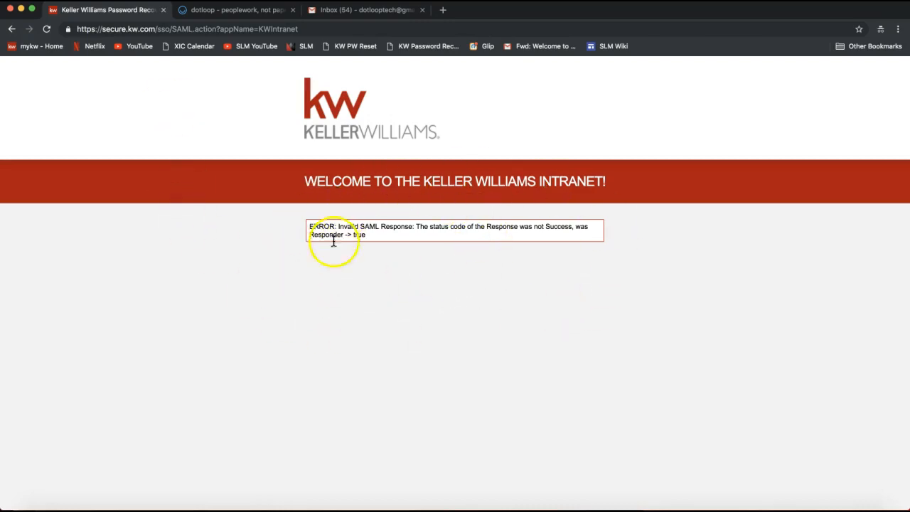
- Load the mykw home page at mykw.kw.com/kwintranet/
{"action": "left_click", "coordinate": [163, 29]}
{"action": "type", "text": "mykw"}
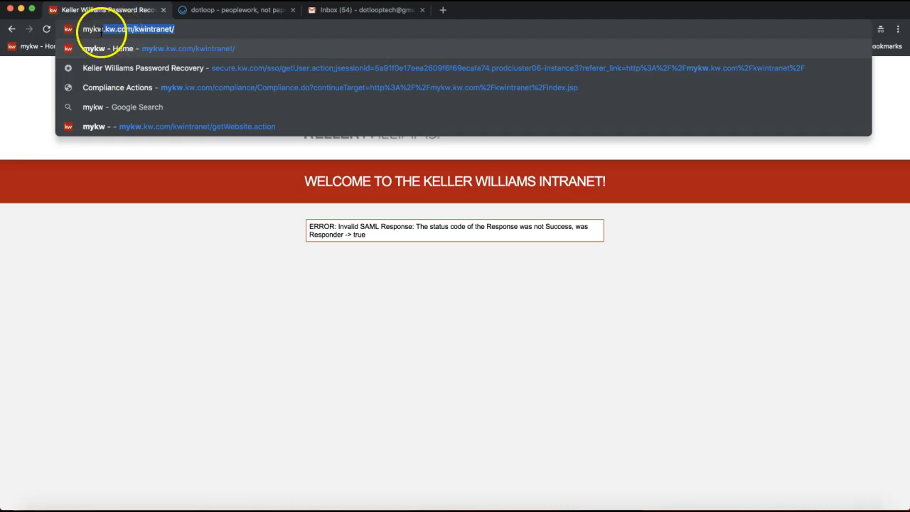
{"action": "key", "text": "Return"}
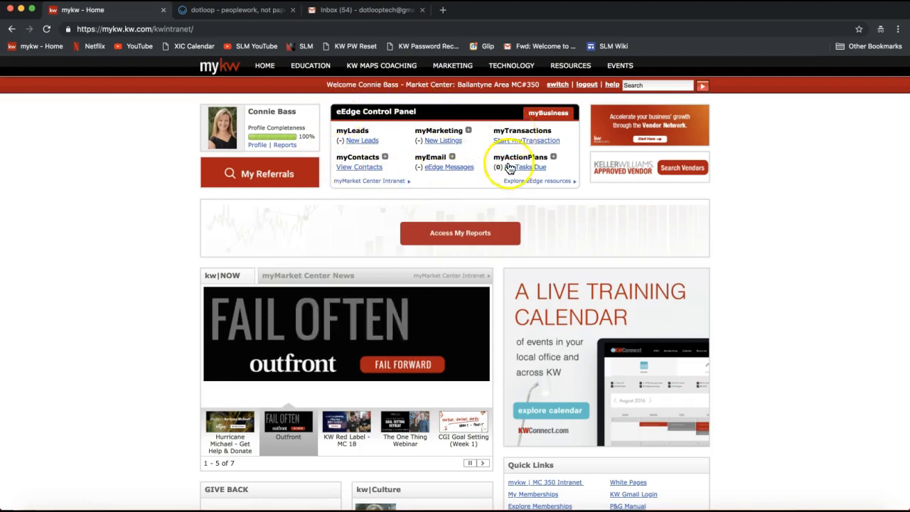
- Start myTransaction from the eEdge Control Panel and go to the dotloop Loops page
{"action": "double_click", "coordinate": [500, 129]}
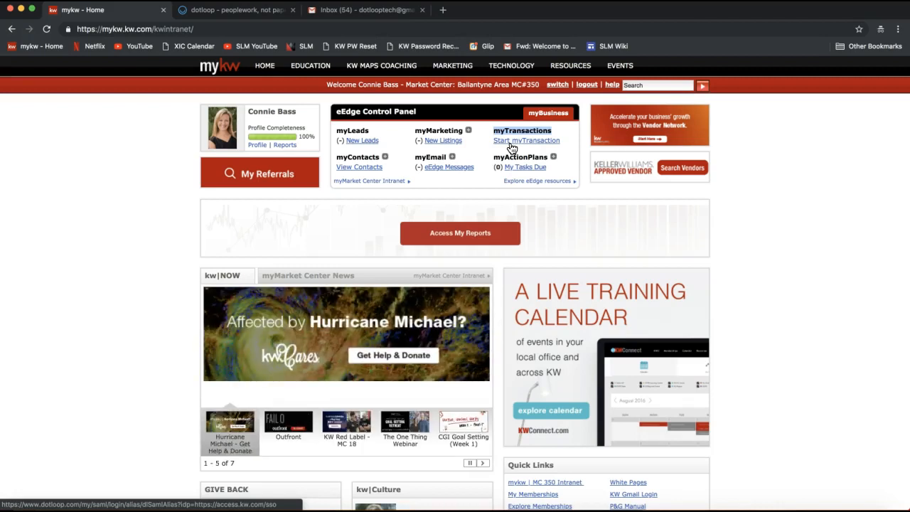
{"action": "left_click", "coordinate": [511, 147]}
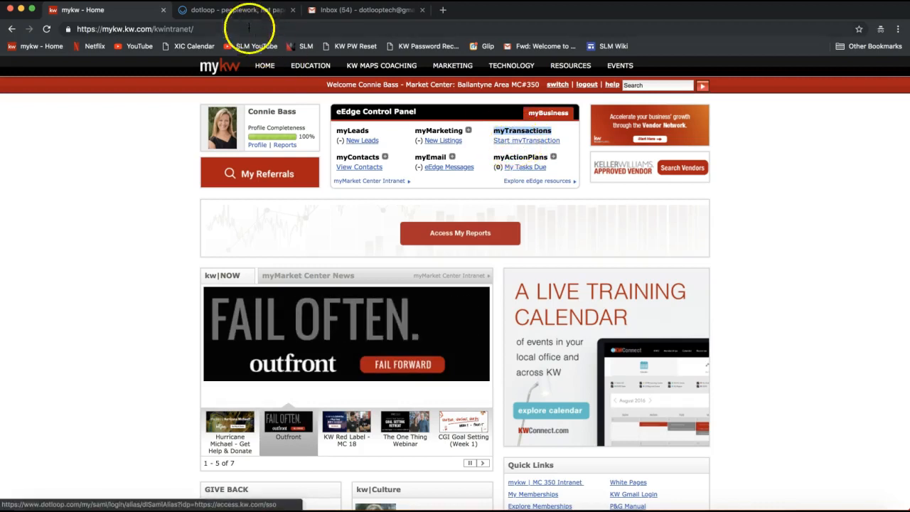
{"action": "left_click", "coordinate": [234, 10]}
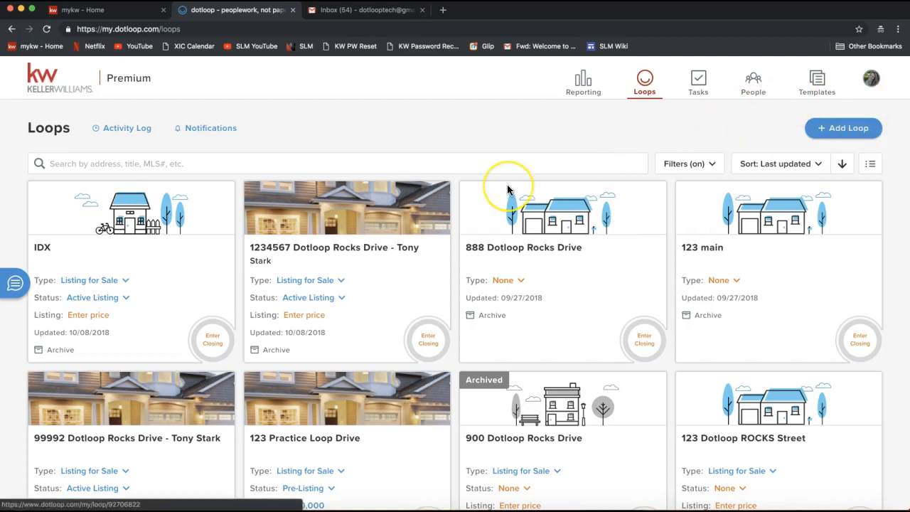
- Switch the account to the old dotloop and return to the new loops page through its early-access link
{"action": "left_click", "coordinate": [872, 80]}
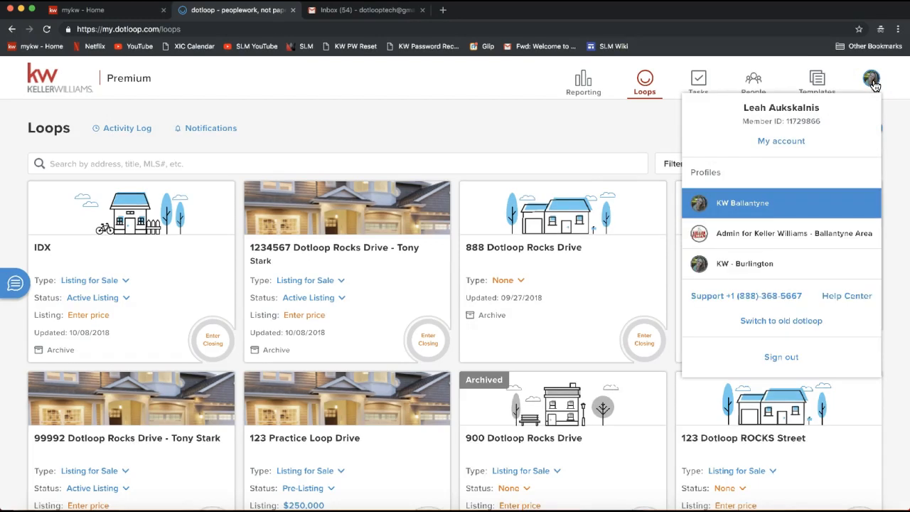
{"action": "left_click", "coordinate": [873, 86]}
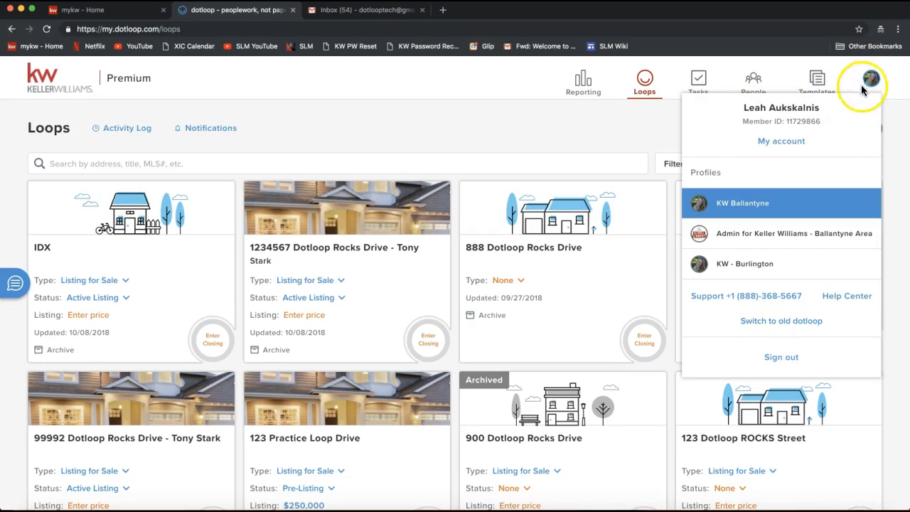
{"action": "left_click", "coordinate": [791, 326]}
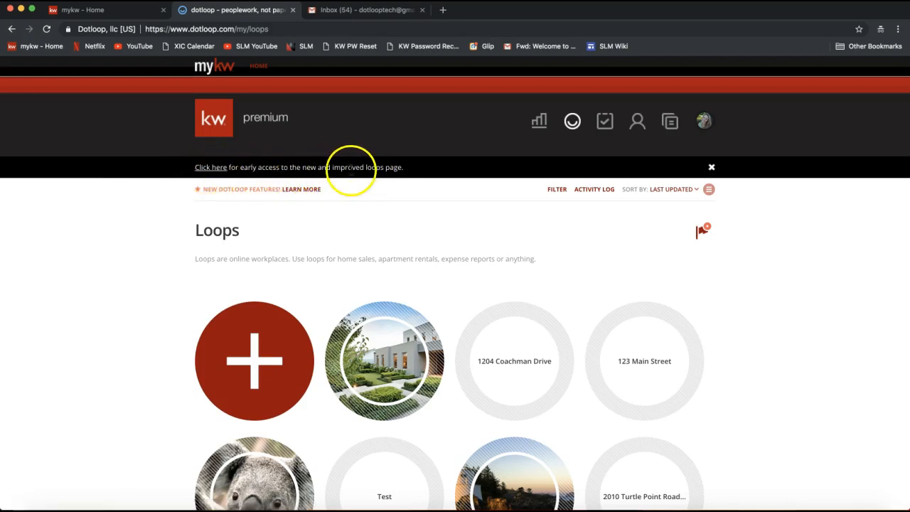
{"action": "left_click", "coordinate": [212, 173]}
{"action": "left_click", "coordinate": [208, 173]}
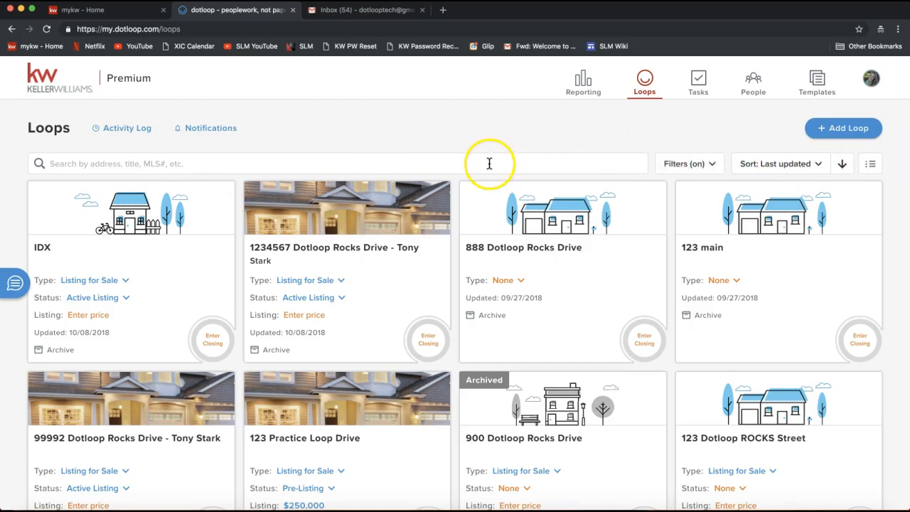
{"action": "left_click", "coordinate": [124, 134]}
{"action": "left_click", "coordinate": [210, 134]}
{"action": "left_click", "coordinate": [126, 157]}
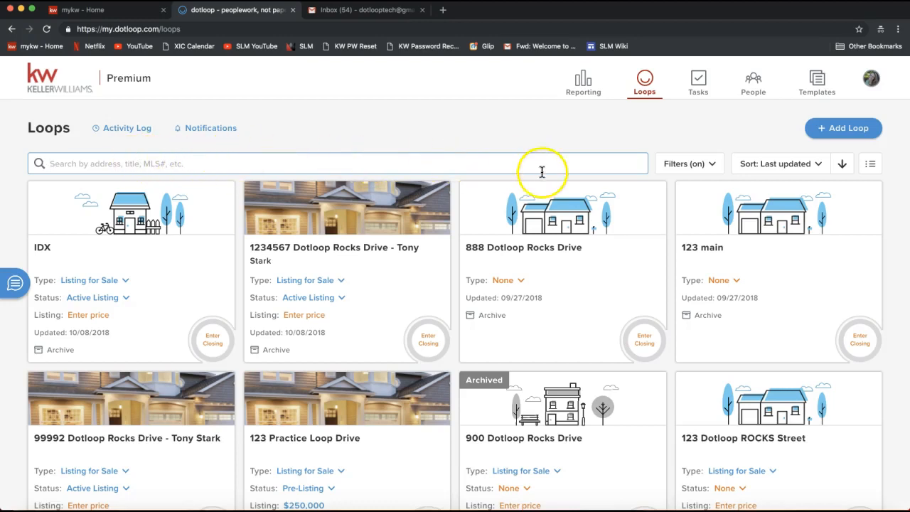
- Delete the saved custom filter from the loop filters
{"action": "left_click", "coordinate": [706, 172]}
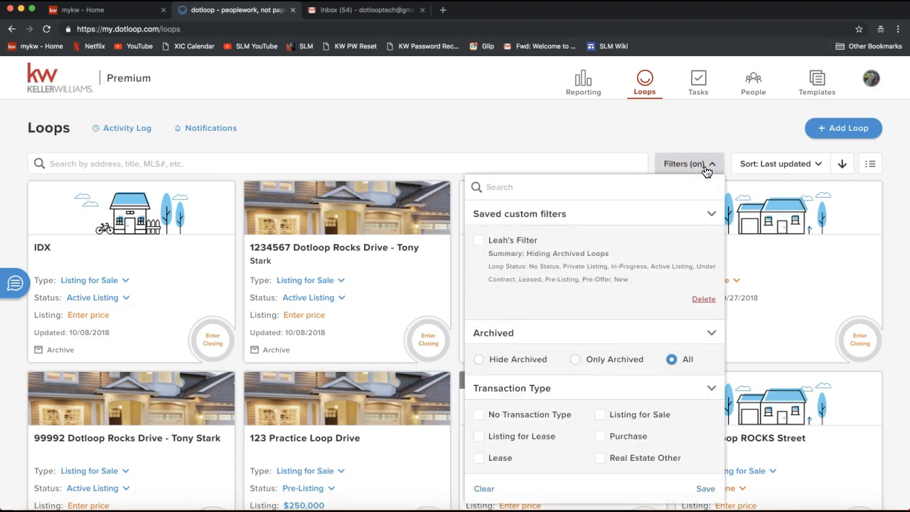
{"action": "left_click", "coordinate": [703, 301]}
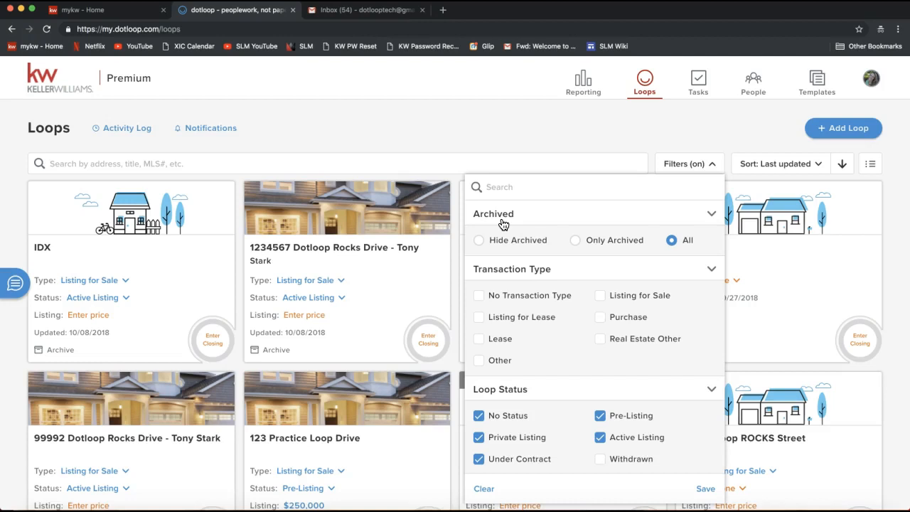
{"action": "left_click", "coordinate": [489, 220]}
{"action": "left_click", "coordinate": [490, 219]}
- Archive the active listing loop beside IDX and unarchive it again
{"action": "left_click", "coordinate": [276, 352]}
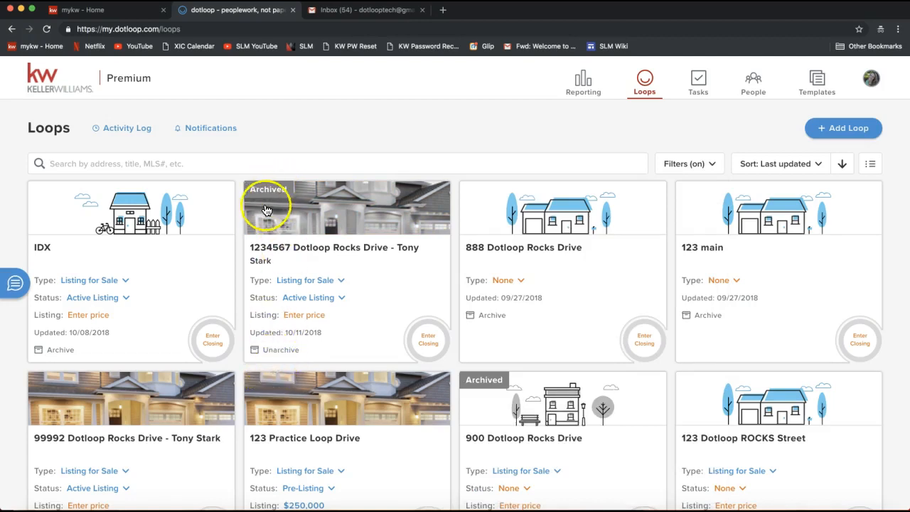
{"action": "left_click", "coordinate": [278, 353]}
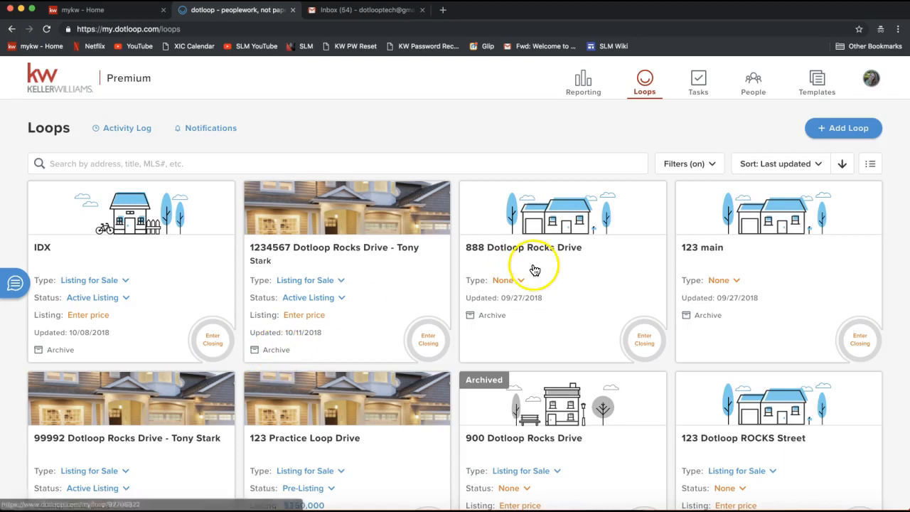
- Set the loop filters to Hide Archived and review the transaction type and loop status options
{"action": "left_click", "coordinate": [697, 168]}
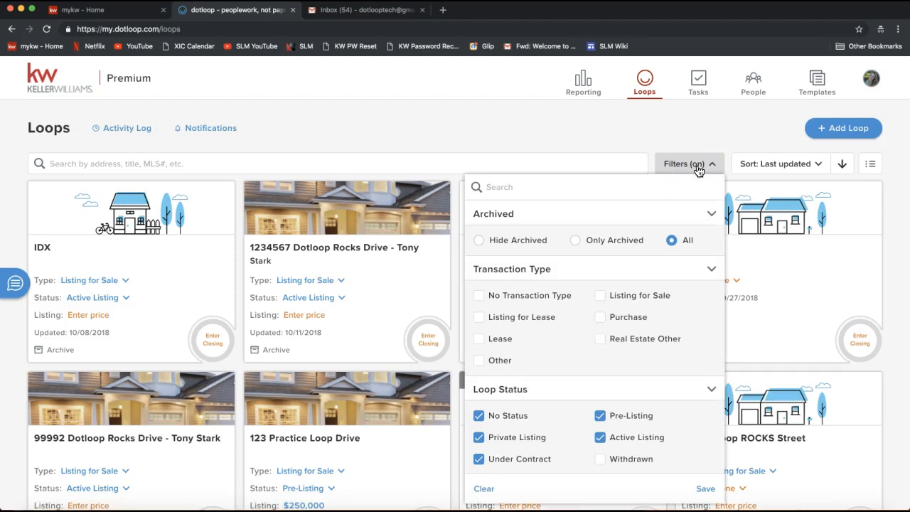
{"action": "left_click", "coordinate": [546, 245]}
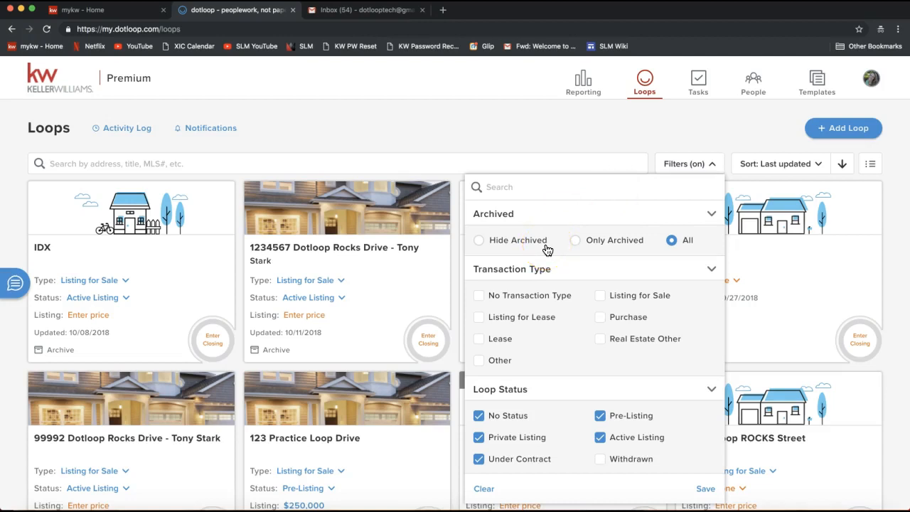
{"action": "left_click", "coordinate": [481, 245]}
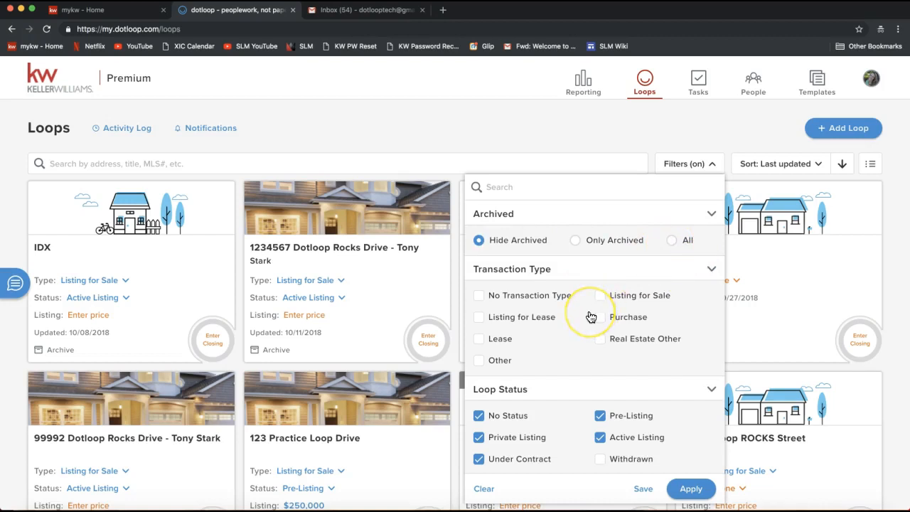
{"action": "scroll", "coordinate": [595, 264], "scroll_direction": "down", "scroll_amount": 2}
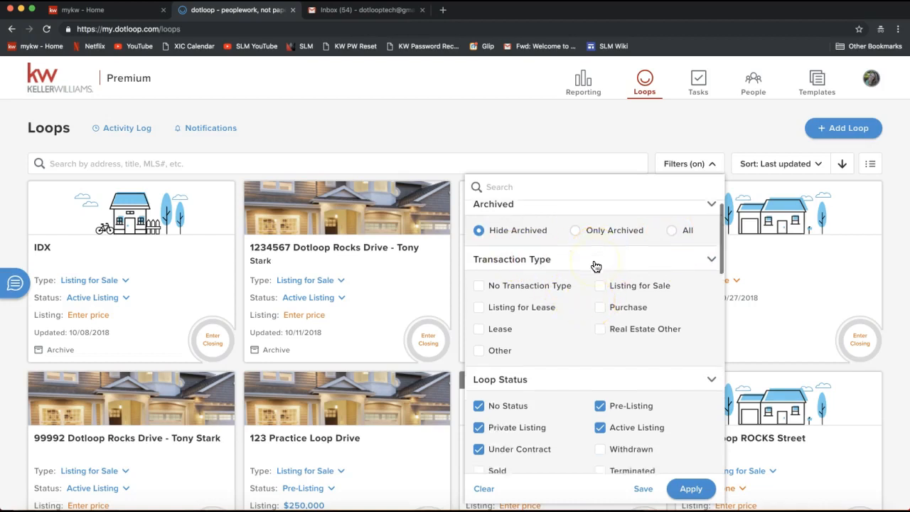
{"action": "scroll", "coordinate": [595, 264], "scroll_direction": "down", "scroll_amount": 3}
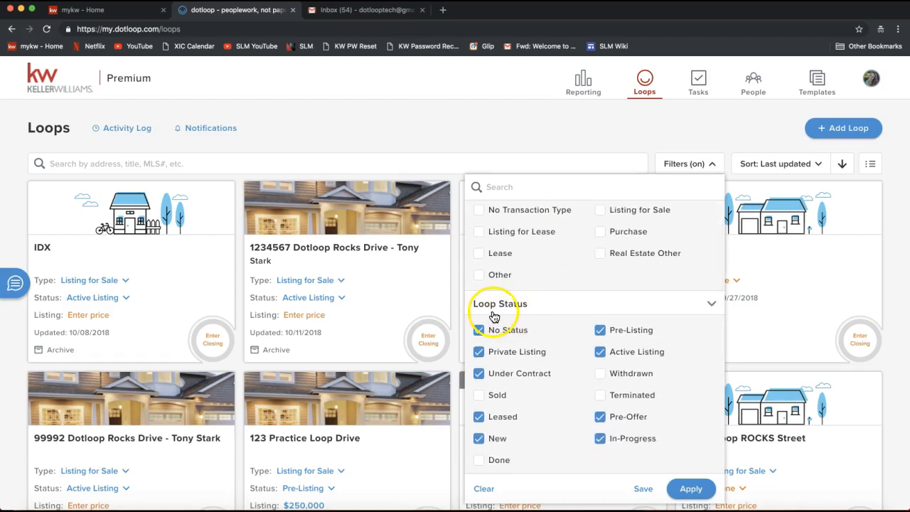
{"action": "scroll", "coordinate": [508, 342], "scroll_direction": "down", "scroll_amount": 1}
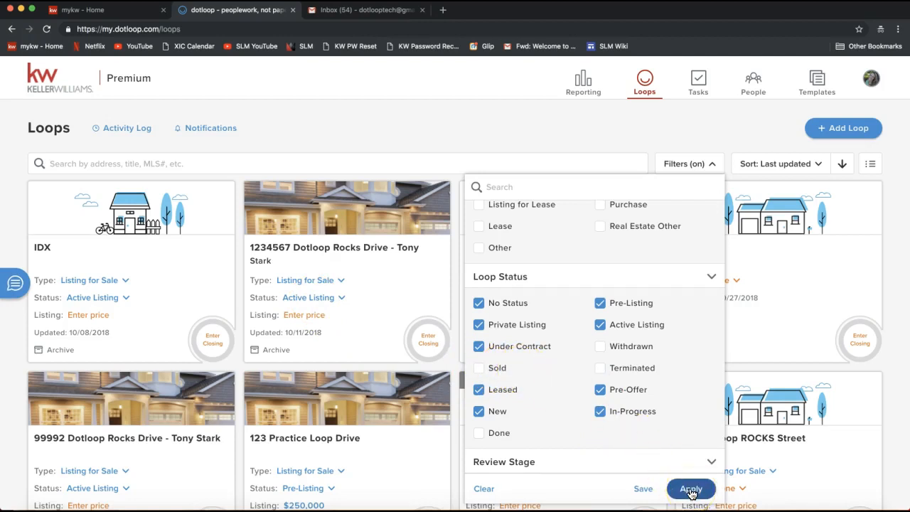
- Include the Sold loop status in the filter and remove it again
{"action": "left_click", "coordinate": [478, 368]}
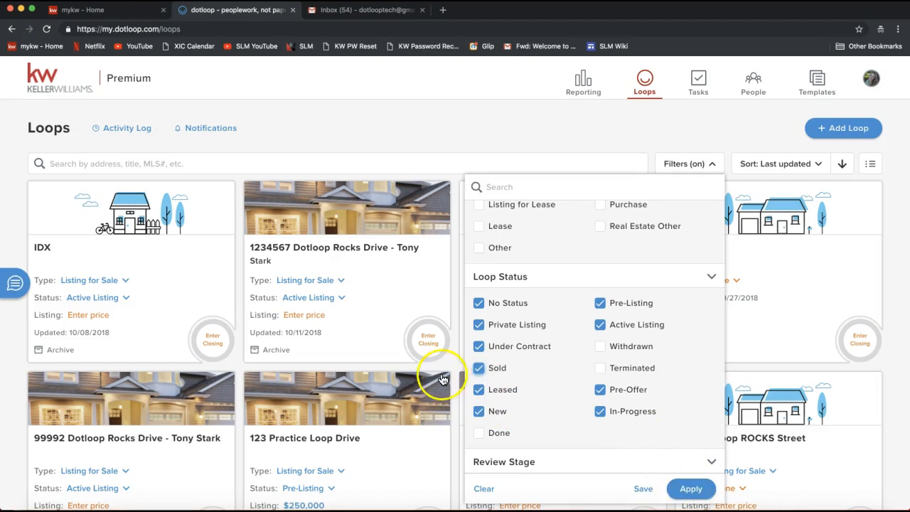
{"action": "left_click", "coordinate": [479, 369]}
- Check the chosen archive and loop status filters and apply them to the loops
{"action": "scroll", "coordinate": [566, 415], "scroll_direction": "up", "scroll_amount": 2}
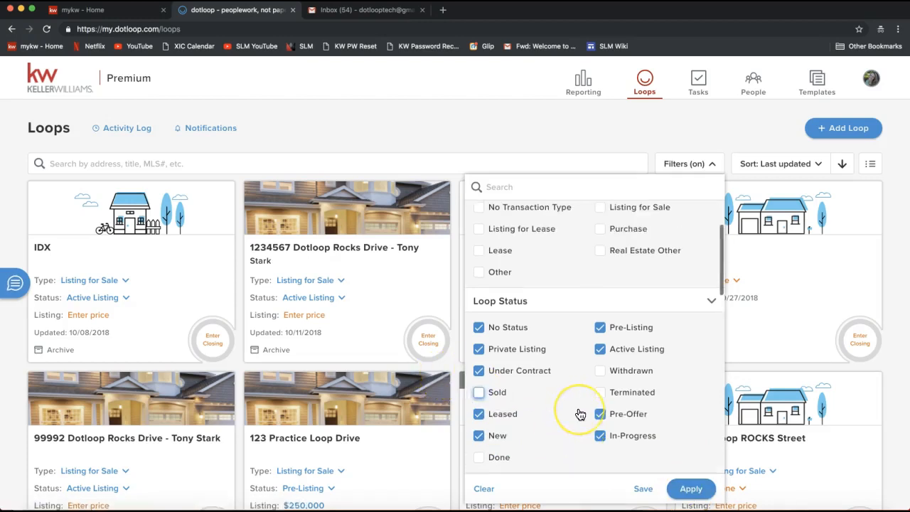
{"action": "scroll", "coordinate": [581, 415], "scroll_direction": "down", "scroll_amount": 2}
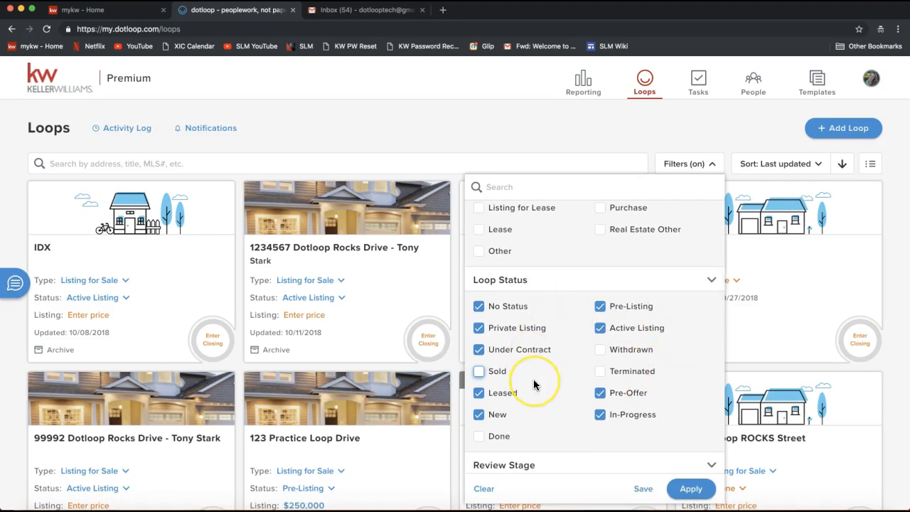
{"action": "scroll", "coordinate": [534, 380], "scroll_direction": "up", "scroll_amount": 3}
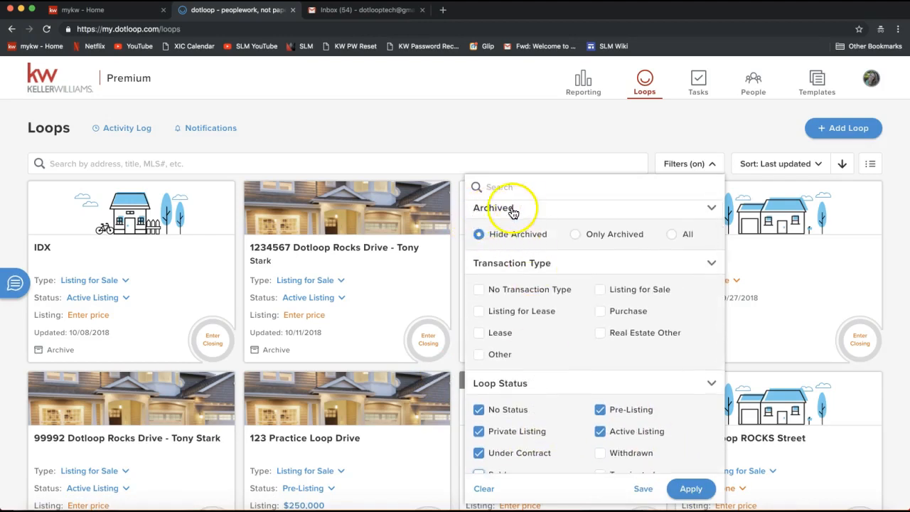
{"action": "scroll", "coordinate": [546, 456], "scroll_direction": "down", "scroll_amount": 1}
{"action": "scroll", "coordinate": [546, 456], "scroll_direction": "down", "scroll_amount": 1}
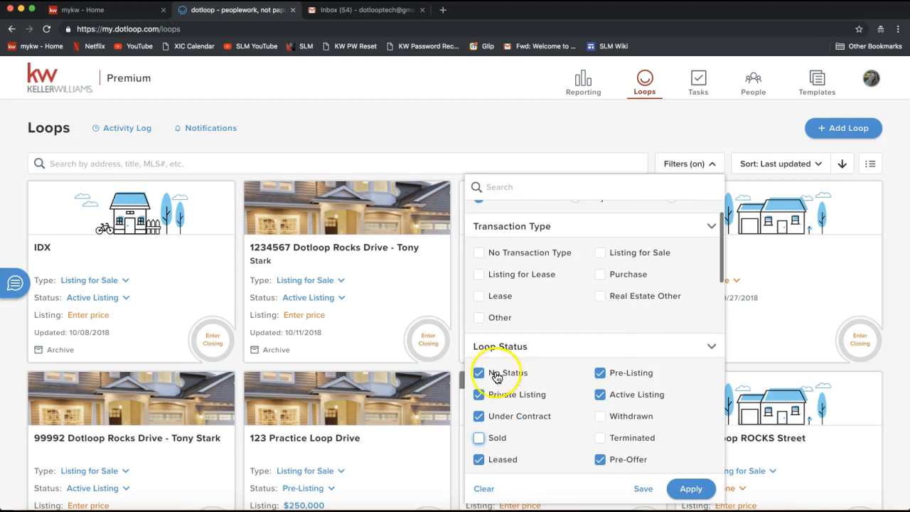
{"action": "scroll", "coordinate": [532, 359], "scroll_direction": "down", "scroll_amount": 2}
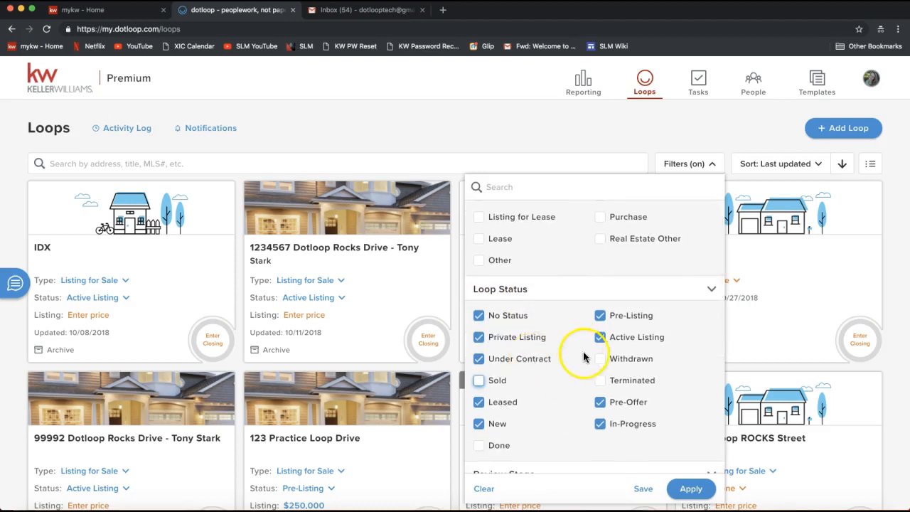
{"action": "left_click", "coordinate": [688, 490]}
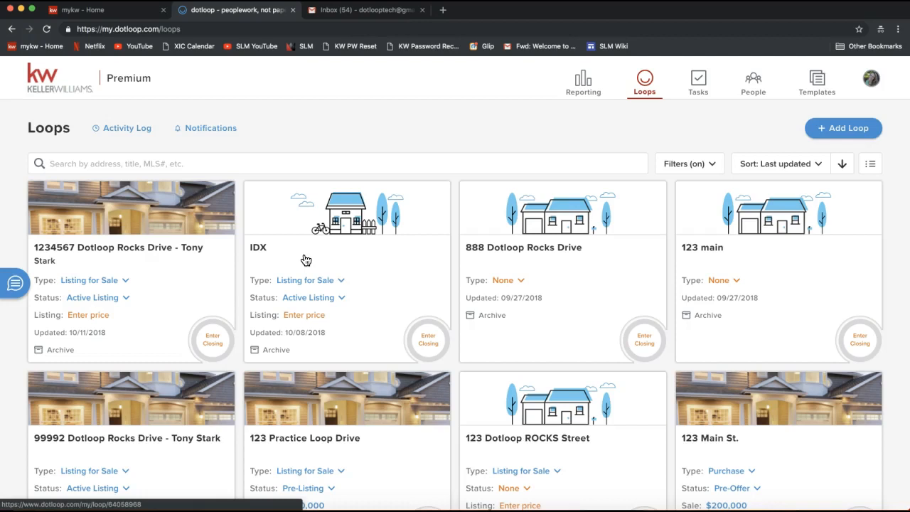
- Look through the sorting options for the loops and close them
{"action": "left_click", "coordinate": [790, 165]}
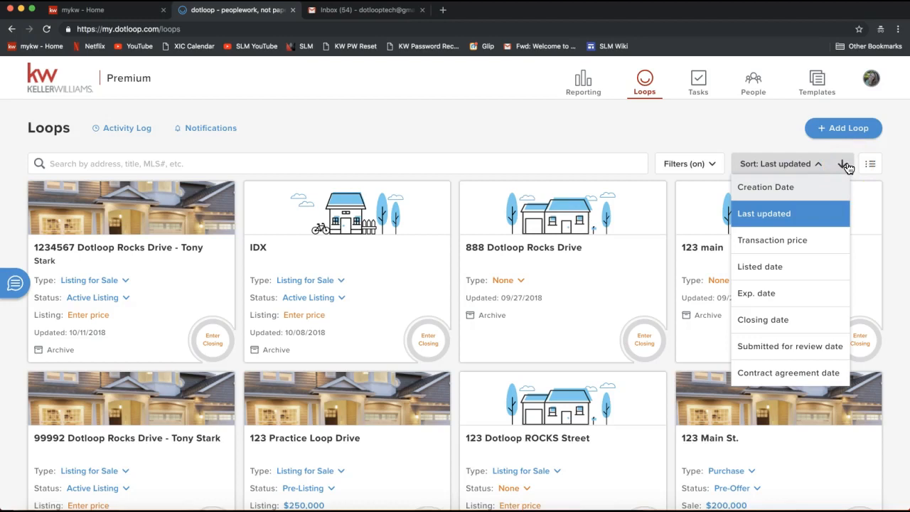
{"action": "left_click", "coordinate": [874, 164]}
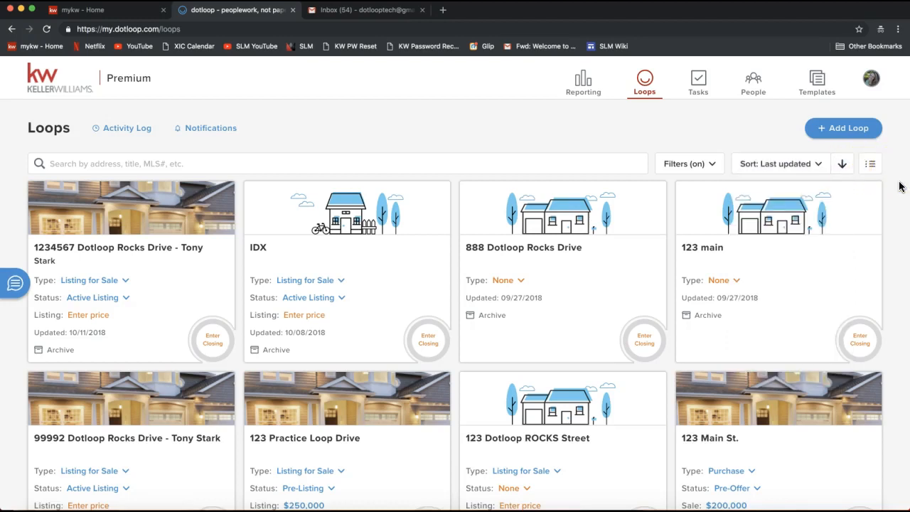
{"action": "left_click", "coordinate": [882, 174]}
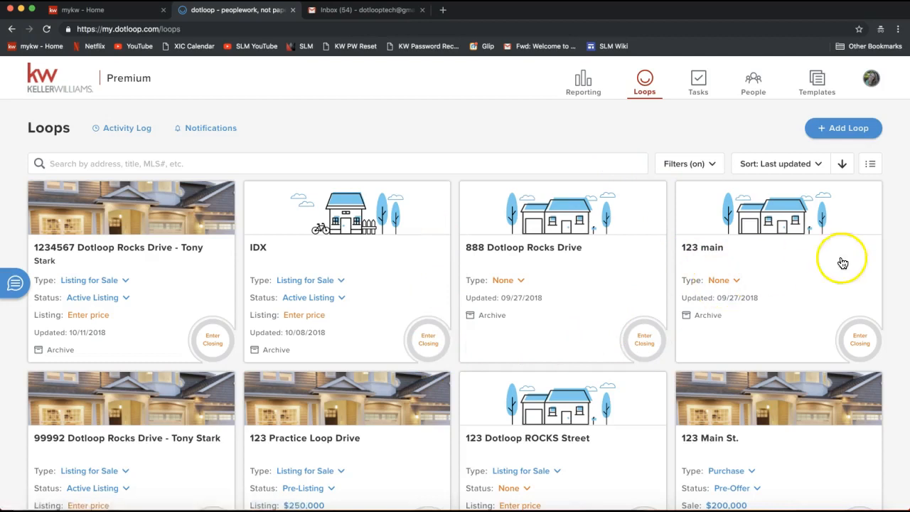
- Switch the loops to list view and back to the card grid
{"action": "left_click", "coordinate": [870, 168]}
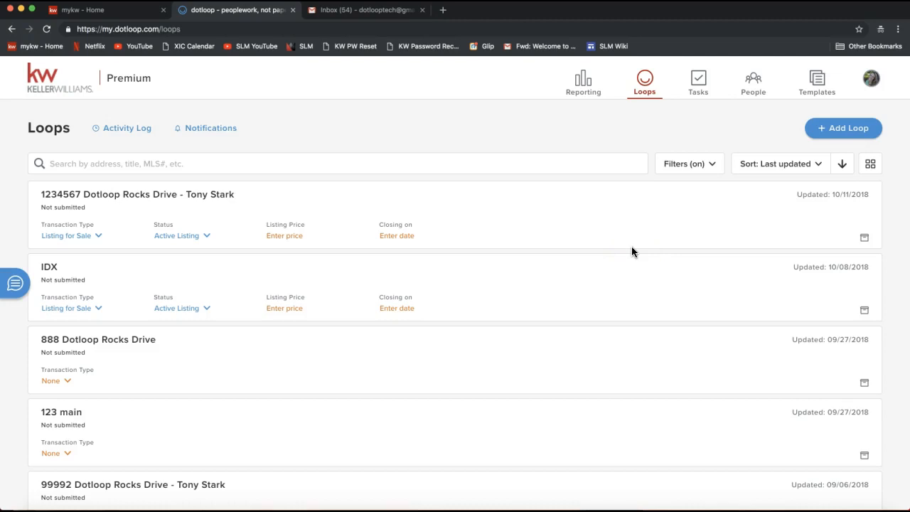
{"action": "left_click", "coordinate": [871, 166]}
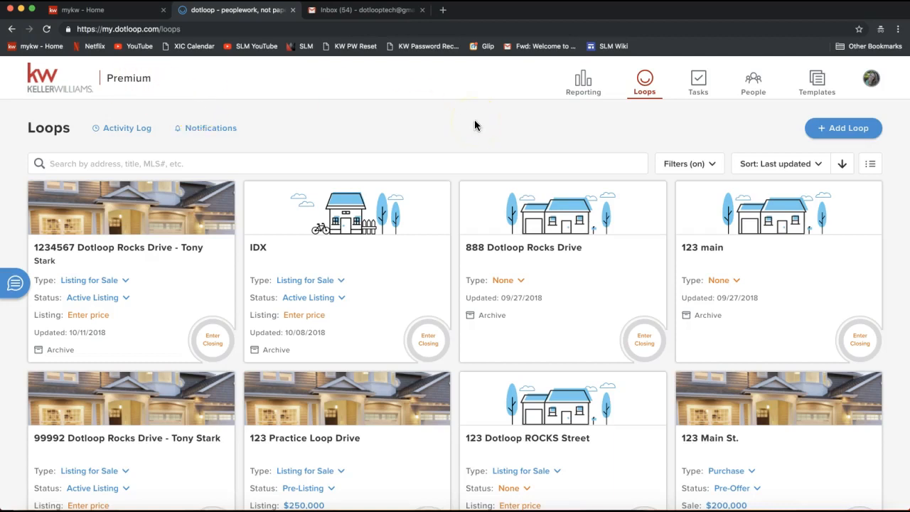
- Start adding a new loop and look up properties by house number for the loop name
{"action": "left_click", "coordinate": [845, 137]}
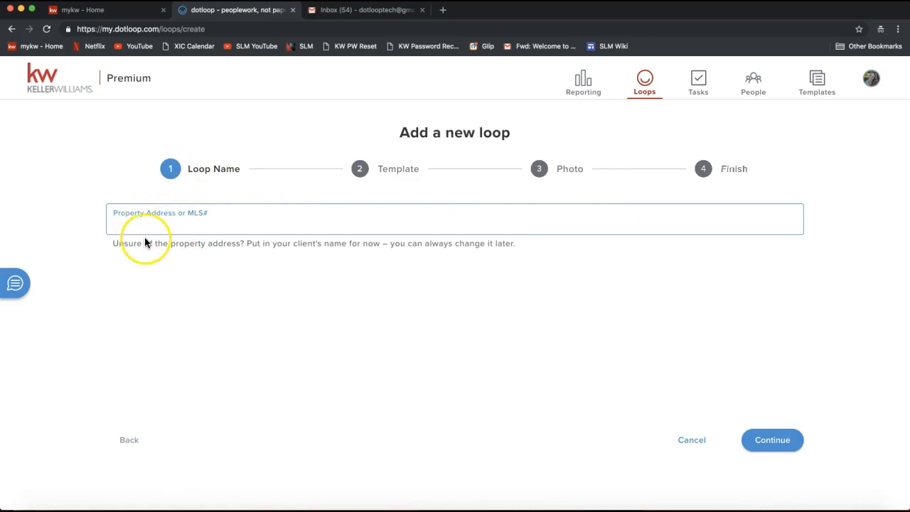
{"action": "type", "text": "1204"}
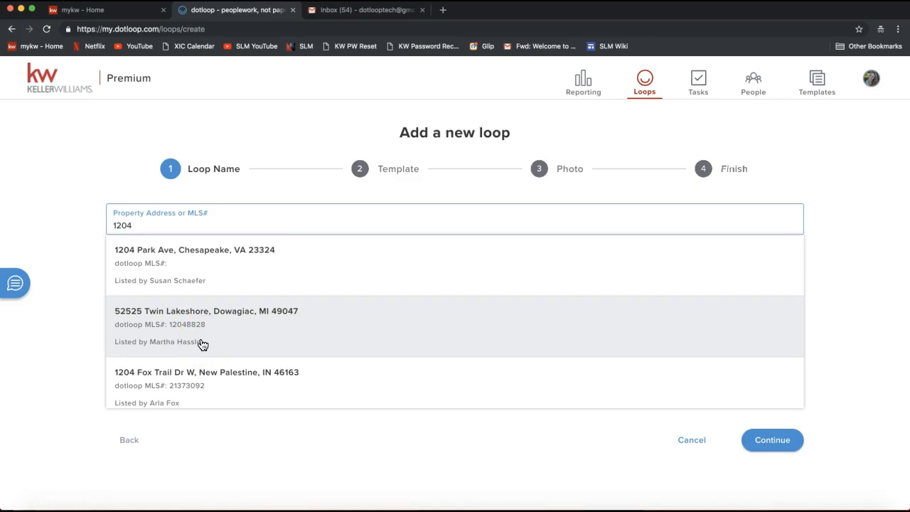
{"action": "left_click", "coordinate": [198, 279]}
{"action": "left_click", "coordinate": [186, 340]}
- Complete the practice property's street name as the loop name and continue to the template stage
{"action": "type", "text": "Dotloop D"}
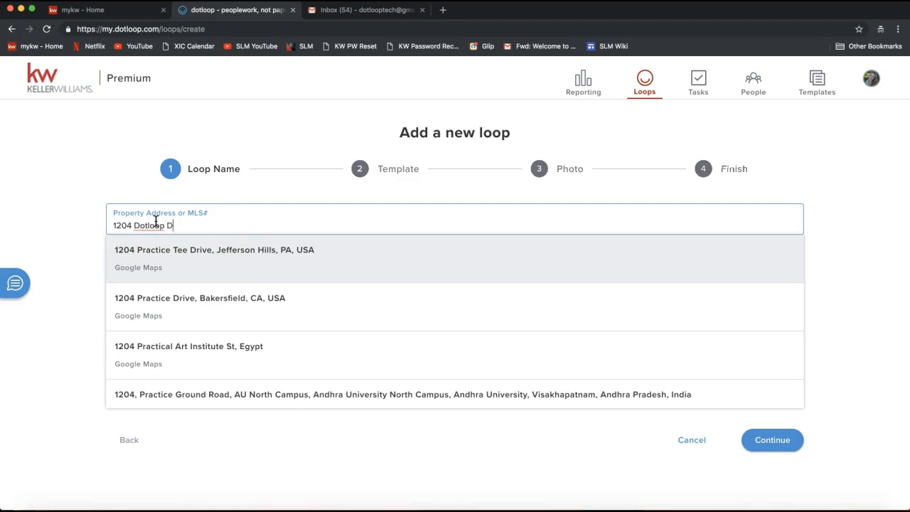
{"action": "key", "text": "BackSpace"}
{"action": "type", "text": "Rocks"}
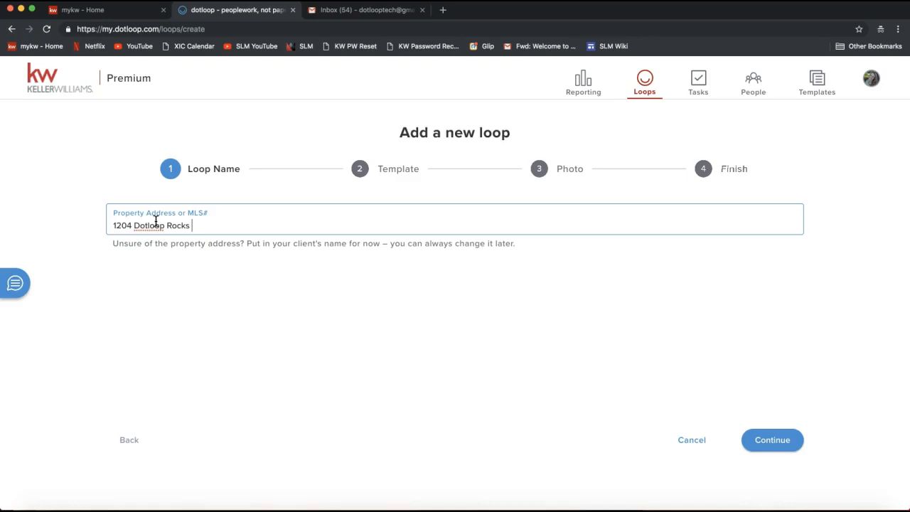
{"action": "type", "text": " Drive"}
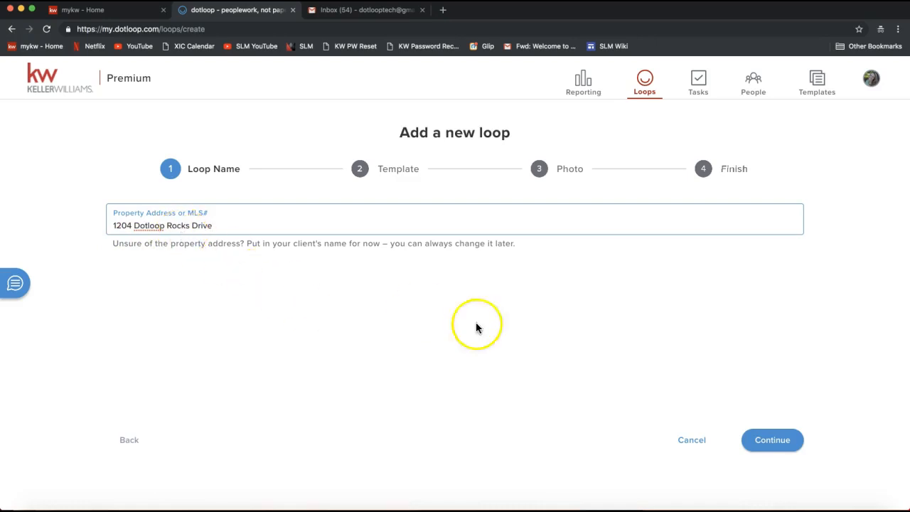
{"action": "left_click", "coordinate": [774, 441]}
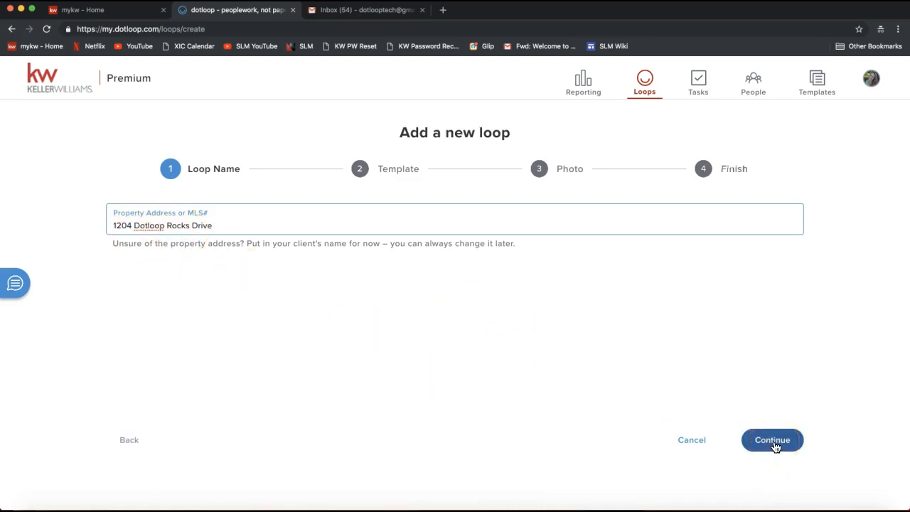
{"action": "left_click", "coordinate": [768, 448]}
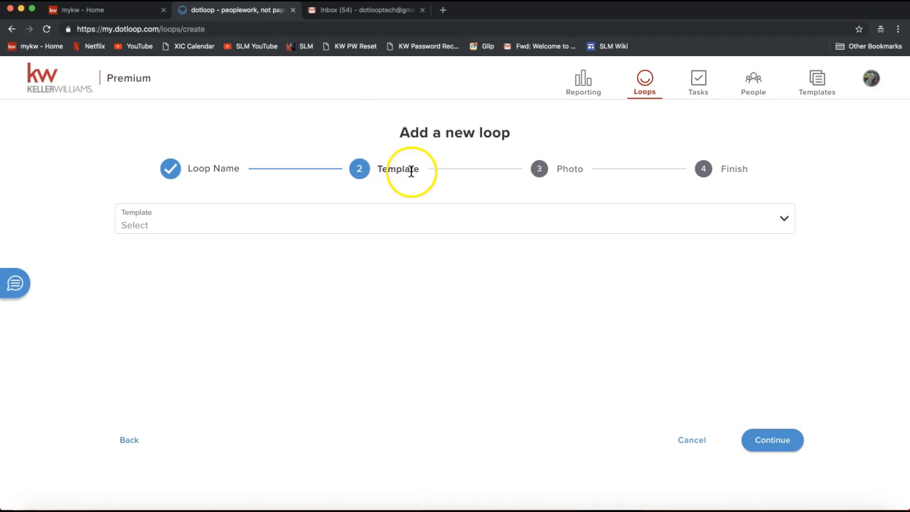
- Look through the available loop templates, leave the template unselected and continue to the photo stage
{"action": "left_click", "coordinate": [285, 223]}
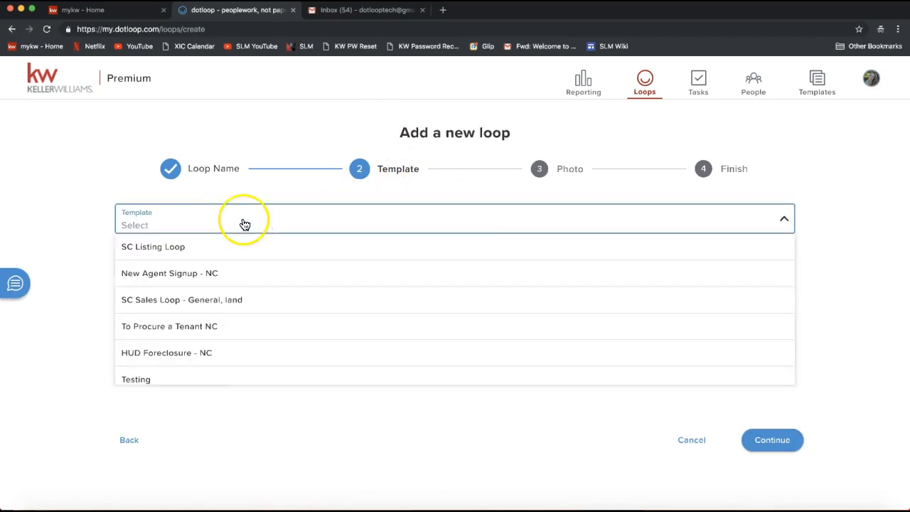
{"action": "scroll", "coordinate": [198, 272], "scroll_direction": "down", "scroll_amount": 1}
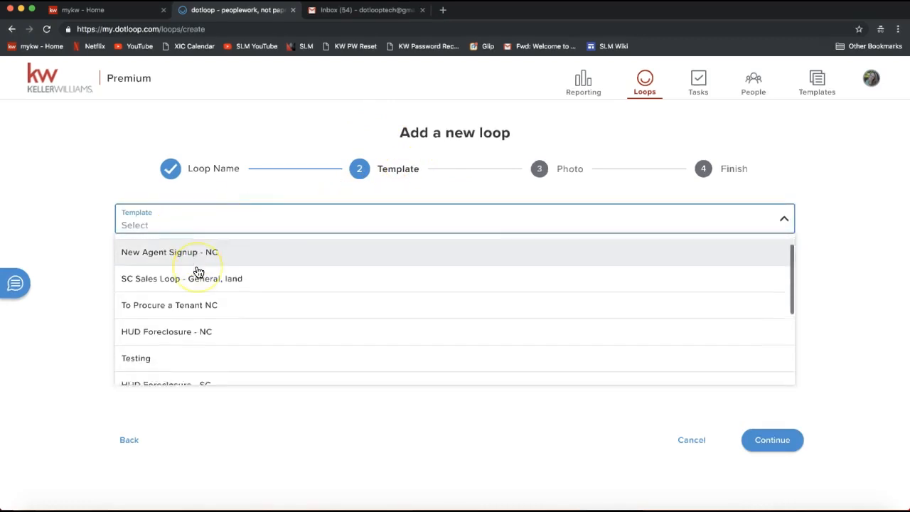
{"action": "scroll", "coordinate": [199, 272], "scroll_direction": "down", "scroll_amount": 1}
{"action": "scroll", "coordinate": [198, 272], "scroll_direction": "down", "scroll_amount": 5}
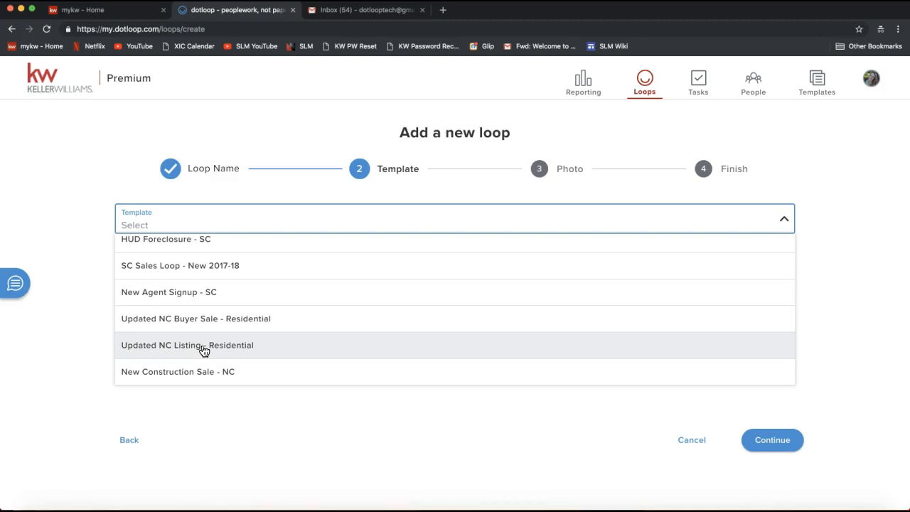
{"action": "left_click", "coordinate": [85, 213]}
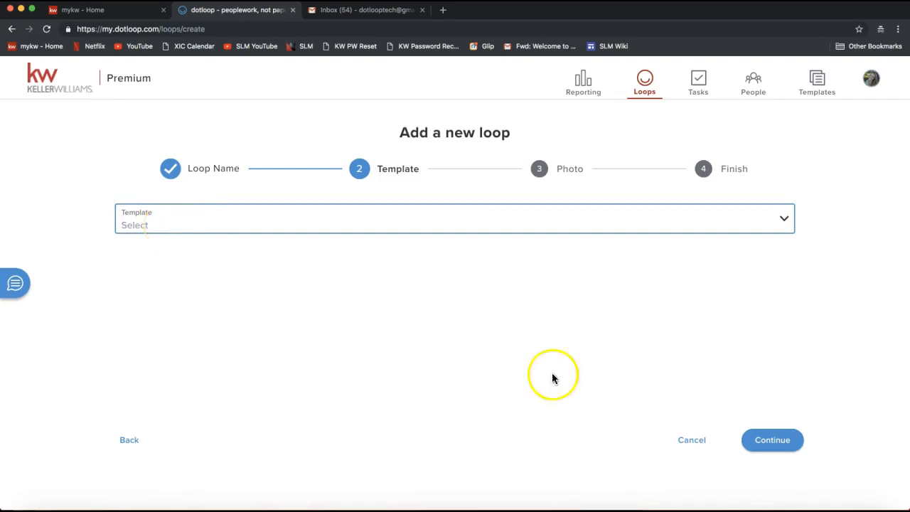
{"action": "left_click", "coordinate": [775, 448]}
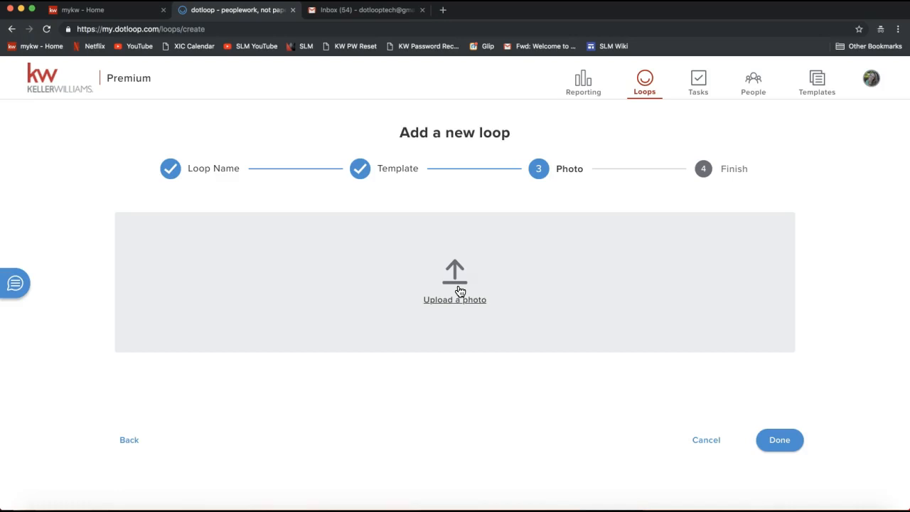
- Upload bigstock_slideshow5.jpg from the Homes Slideshow folder on the Desktop as the loop's photo
{"action": "left_click", "coordinate": [475, 313]}
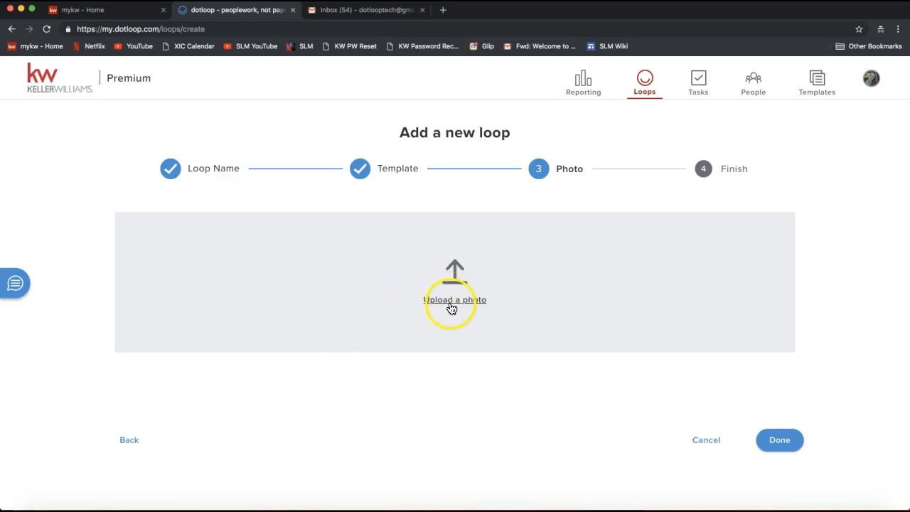
{"action": "left_click", "coordinate": [450, 307]}
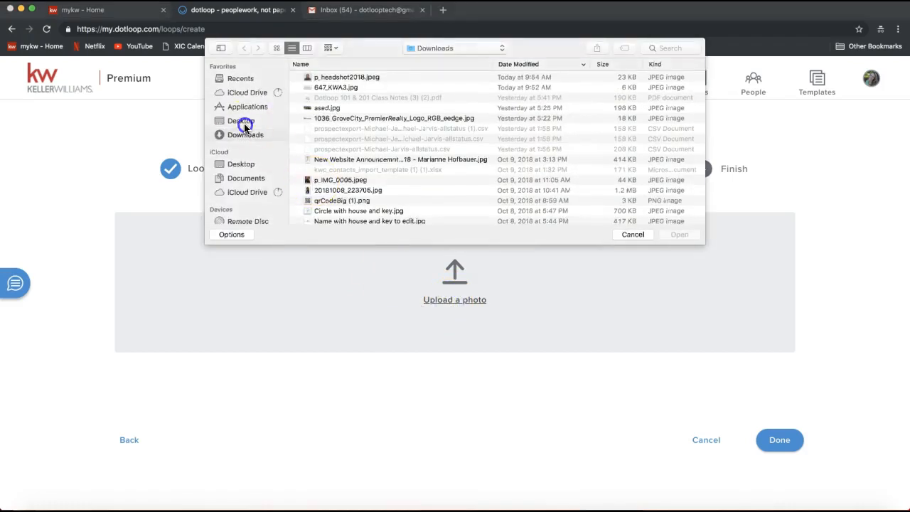
{"action": "left_click", "coordinate": [241, 121]}
{"action": "left_click", "coordinate": [337, 88]}
{"action": "double_click", "coordinate": [337, 89]}
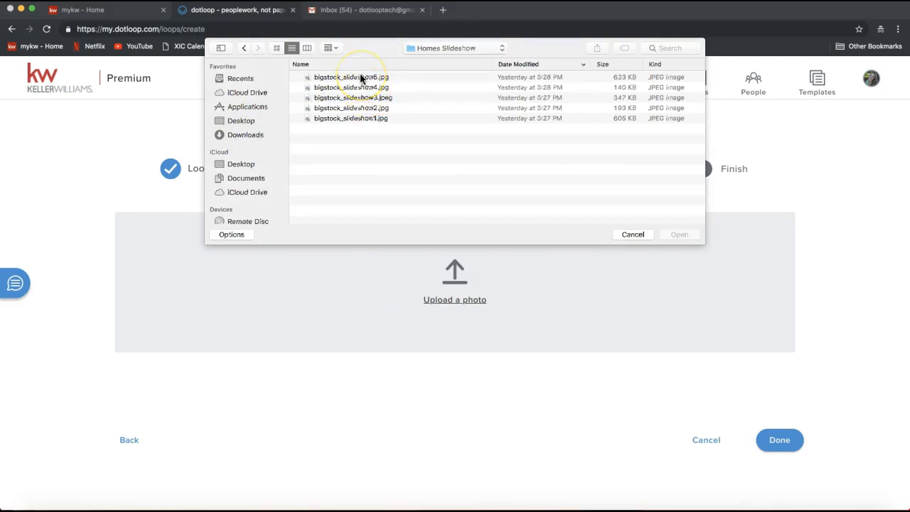
{"action": "double_click", "coordinate": [361, 79]}
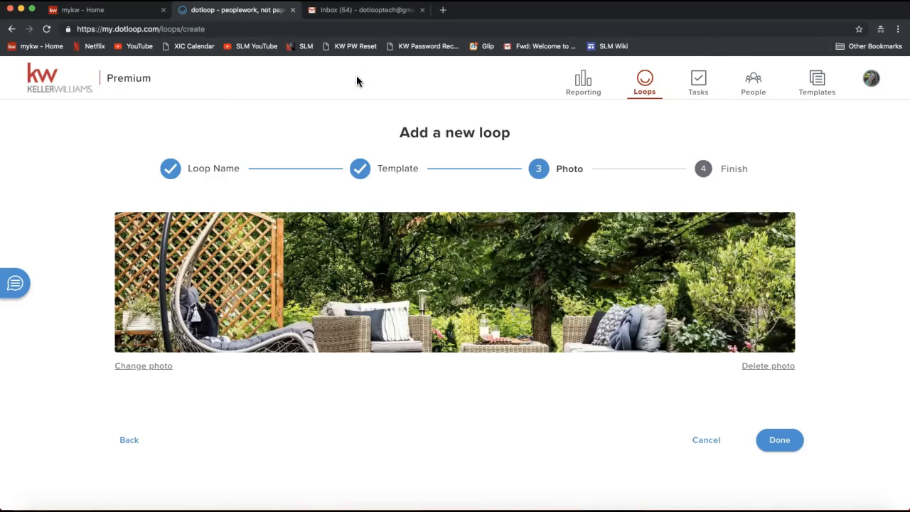
{"action": "left_click", "coordinate": [361, 308]}
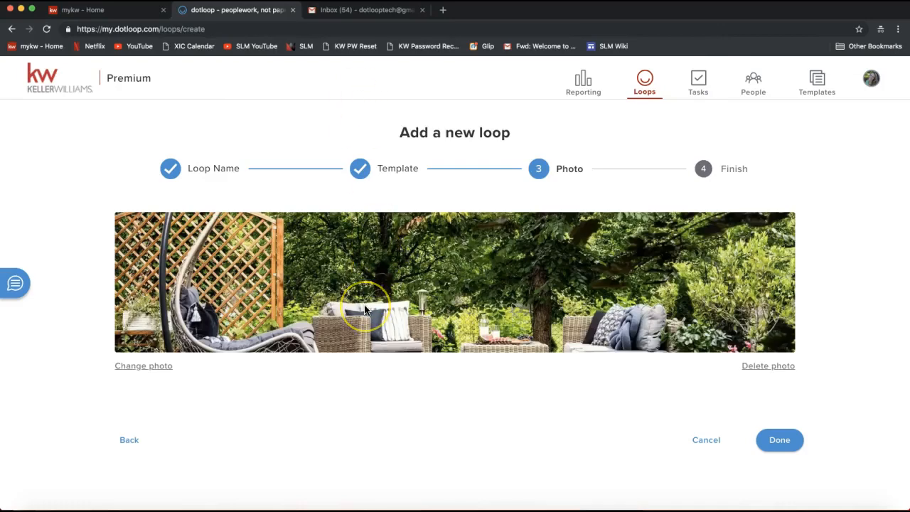
{"action": "left_click", "coordinate": [288, 286]}
{"action": "left_click", "coordinate": [586, 299]}
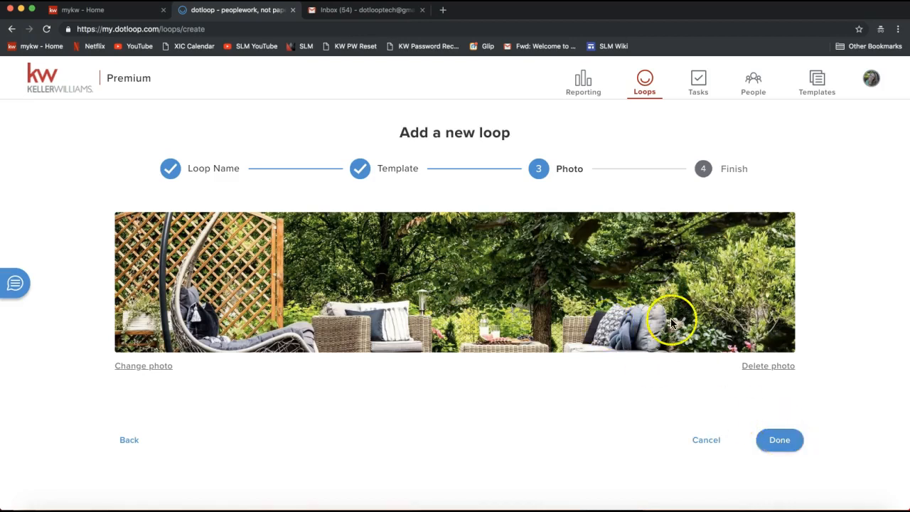
- Finish creating the loop and open it
{"action": "left_click", "coordinate": [788, 442]}
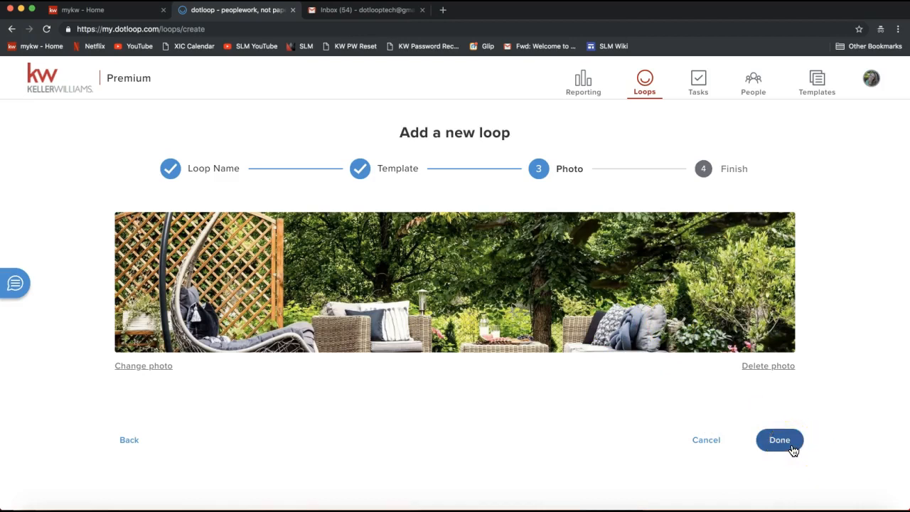
{"action": "left_click", "coordinate": [787, 449]}
{"action": "left_click", "coordinate": [786, 448]}
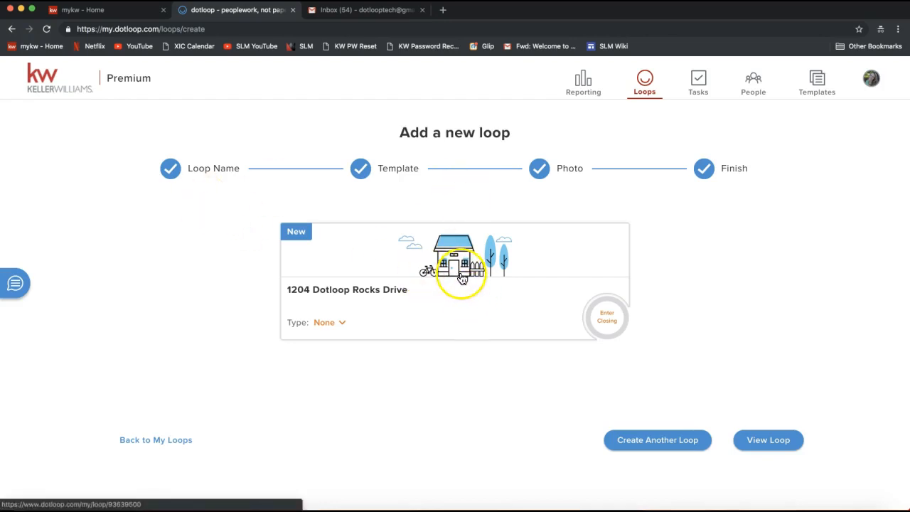
{"action": "left_click", "coordinate": [425, 281]}
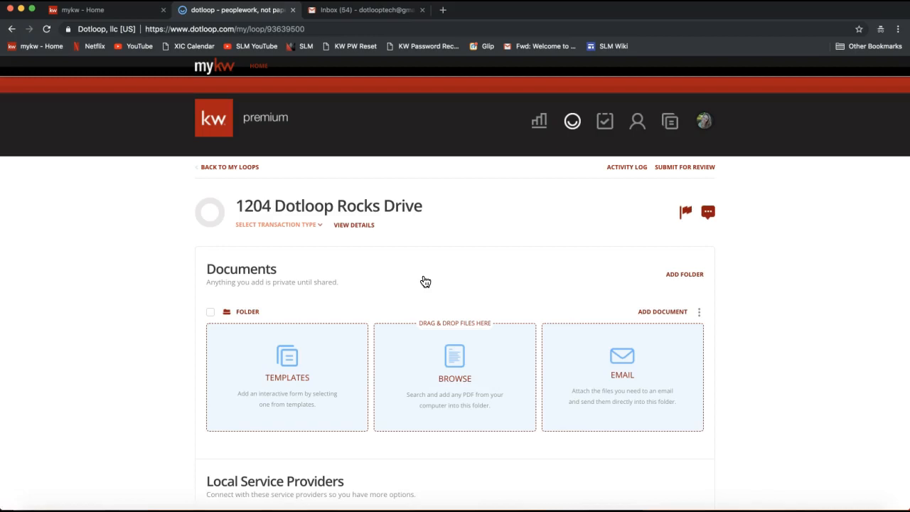
- Rename the default folder in the Documents section as Listing Folder
{"action": "scroll", "coordinate": [425, 281], "scroll_direction": "down", "scroll_amount": 1}
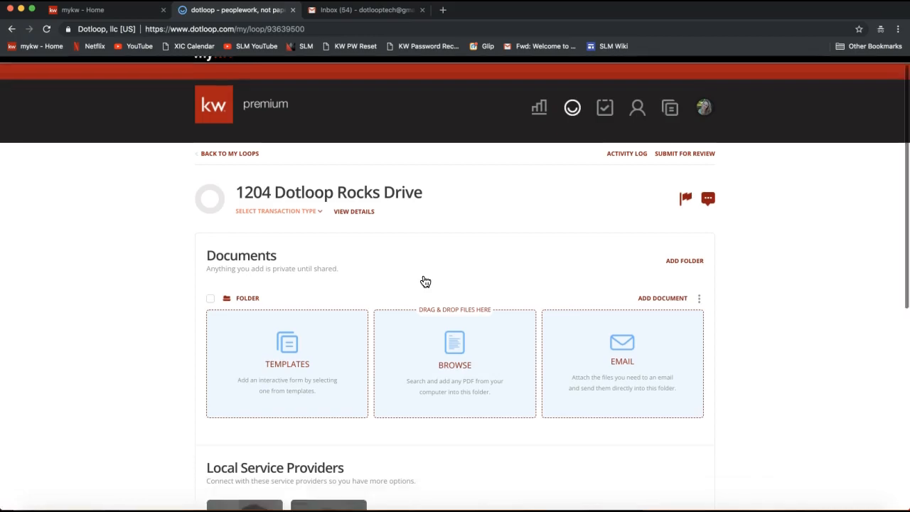
{"action": "left_click_drag", "start_coordinate": [201, 225], "coordinate": [233, 225]}
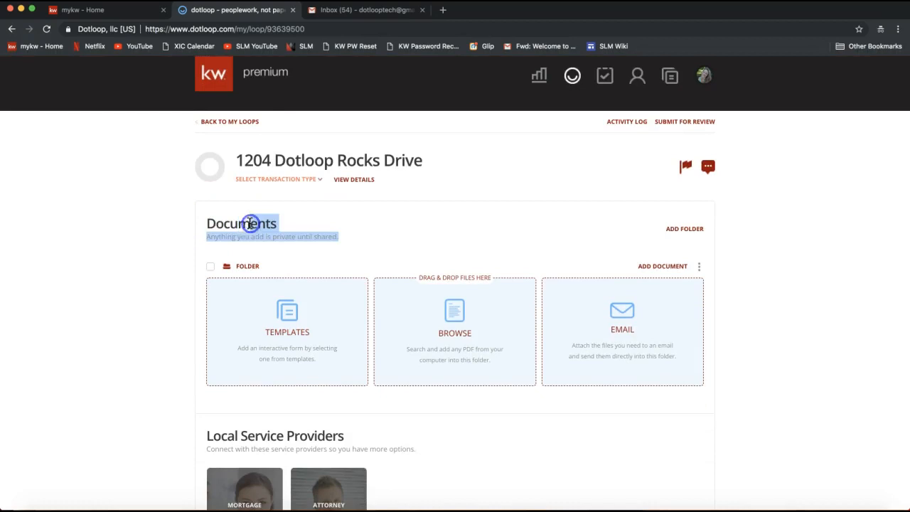
{"action": "double_click", "coordinate": [233, 223]}
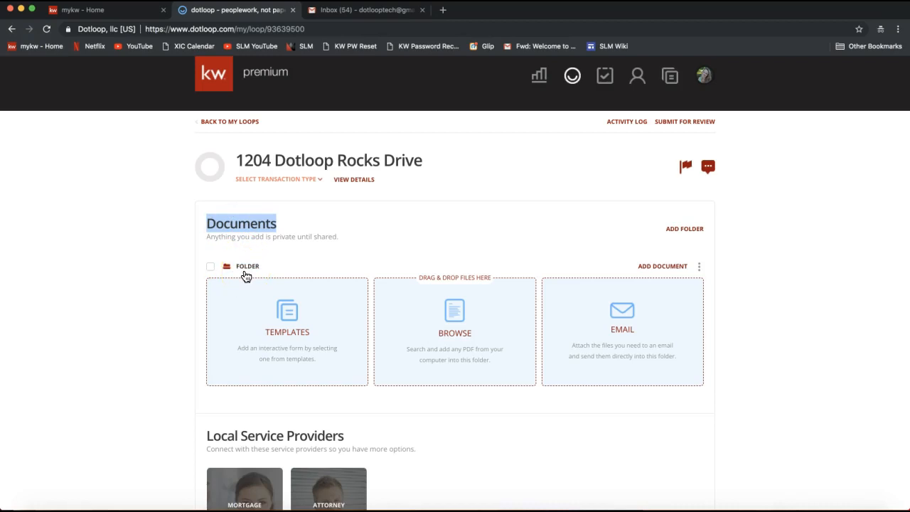
{"action": "left_click", "coordinate": [700, 269]}
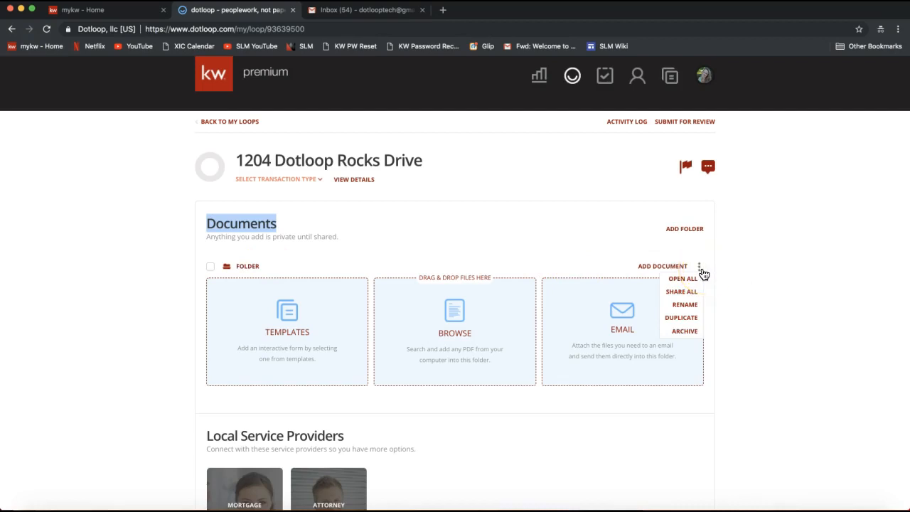
{"action": "left_click", "coordinate": [683, 309]}
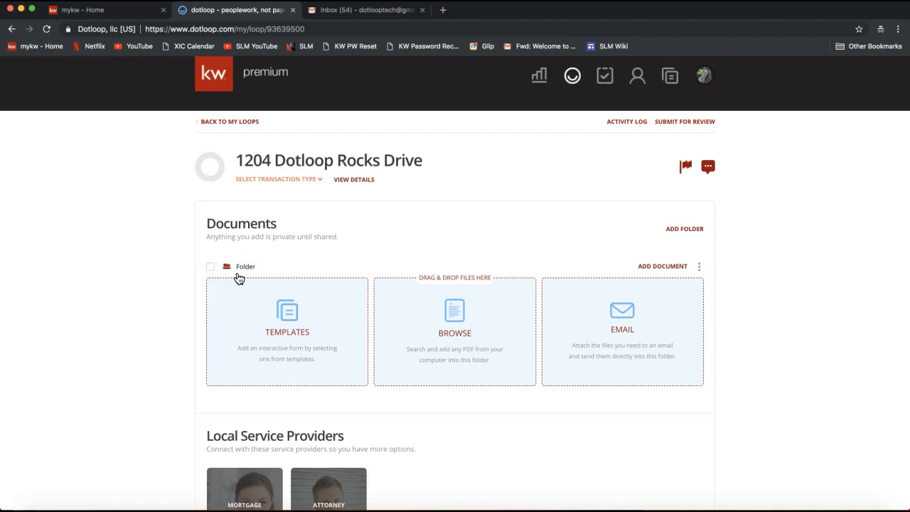
{"action": "type", "text": "Listing"}
{"action": "left_click", "coordinate": [132, 303]}
{"action": "left_click", "coordinate": [128, 310]}
{"action": "left_click", "coordinate": [283, 312]}
- Add a document folder named Sales Folder and check its folder options
{"action": "left_click", "coordinate": [687, 234]}
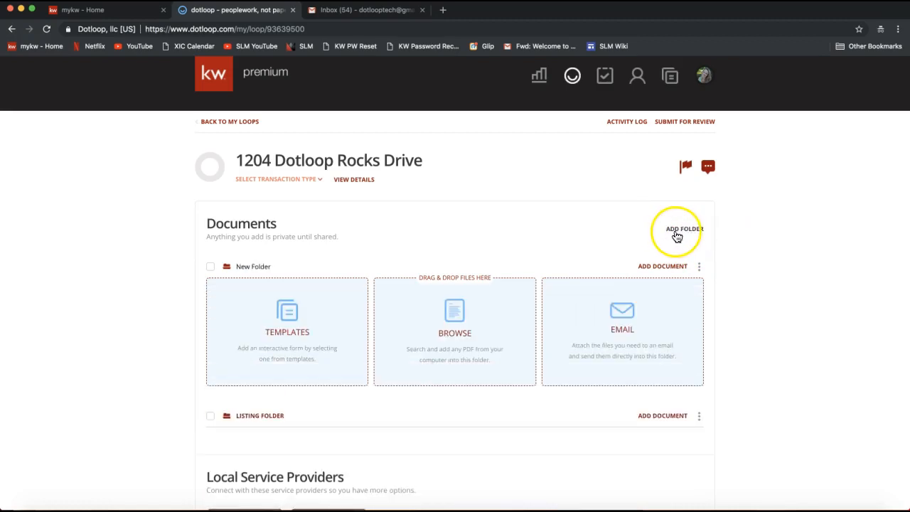
{"action": "double_click", "coordinate": [243, 266]}
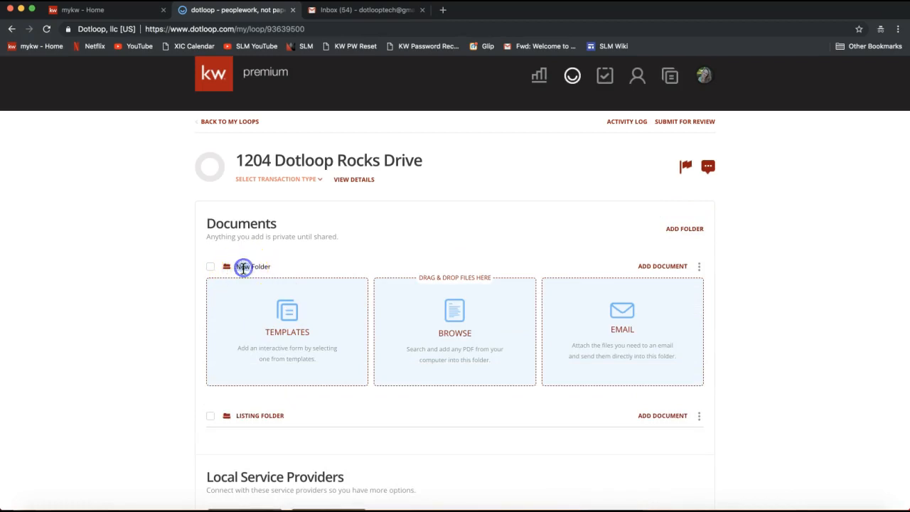
{"action": "type", "text": "Sales"}
{"action": "left_click", "coordinate": [244, 275]}
{"action": "left_click", "coordinate": [149, 260]}
{"action": "left_click", "coordinate": [699, 266]}
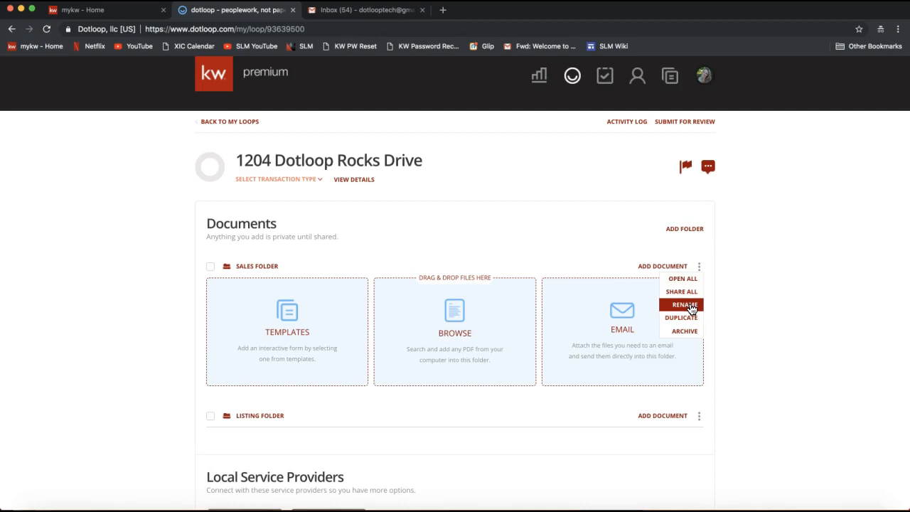
{"action": "left_click", "coordinate": [756, 265]}
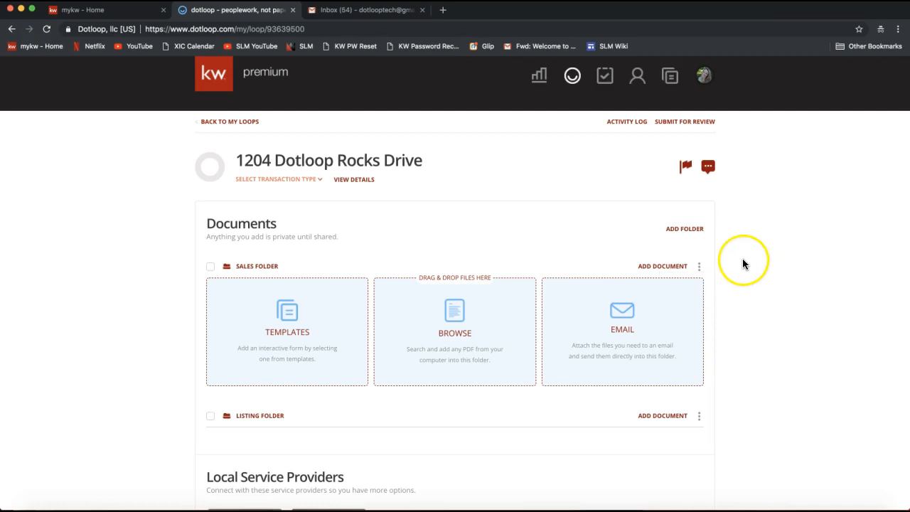
- Add another document folder named Closing Folder
{"action": "left_click", "coordinate": [687, 231]}
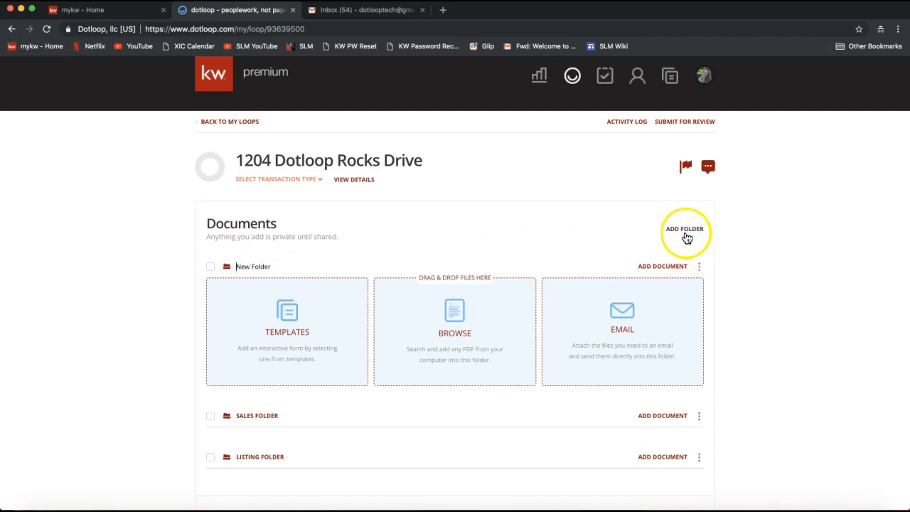
{"action": "double_click", "coordinate": [242, 266]}
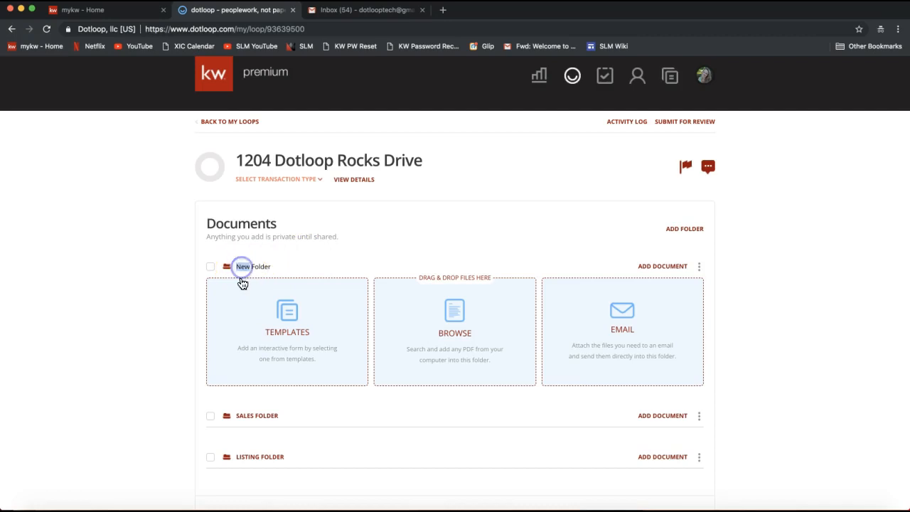
{"action": "type", "text": "Closing"}
{"action": "left_click", "coordinate": [143, 321]}
- Show the folder options available for the Sales Folder
{"action": "left_click", "coordinate": [258, 421]}
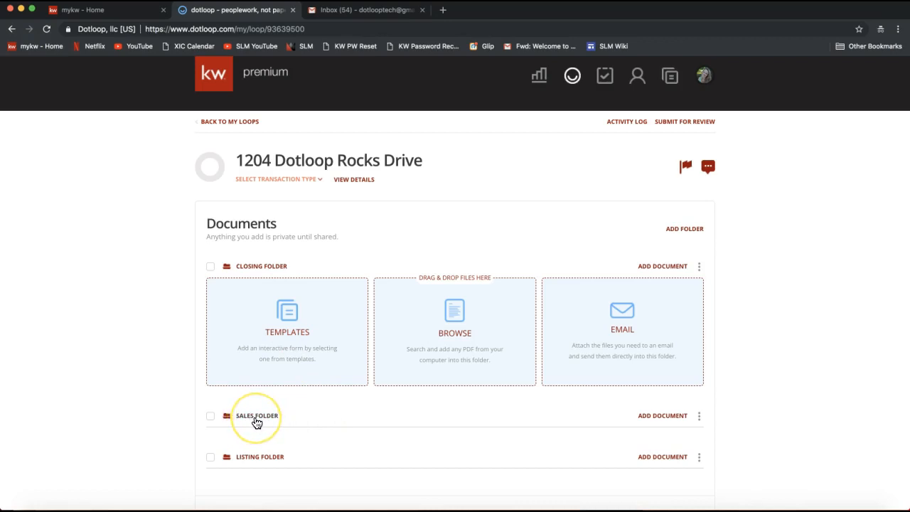
{"action": "left_click", "coordinate": [700, 416]}
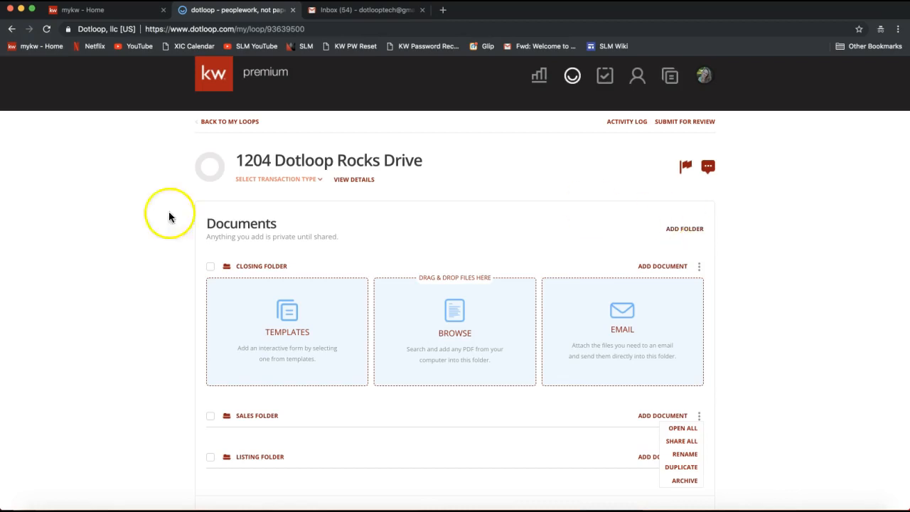
- Start adding a template document to the Listing Folder
{"action": "left_click", "coordinate": [64, 248]}
{"action": "scroll", "coordinate": [127, 344], "scroll_direction": "down", "scroll_amount": 3}
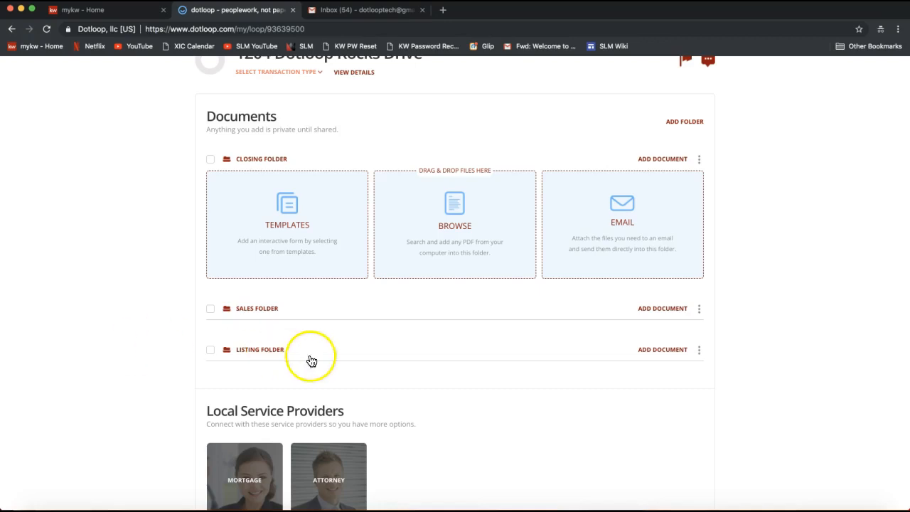
{"action": "left_click", "coordinate": [660, 354]}
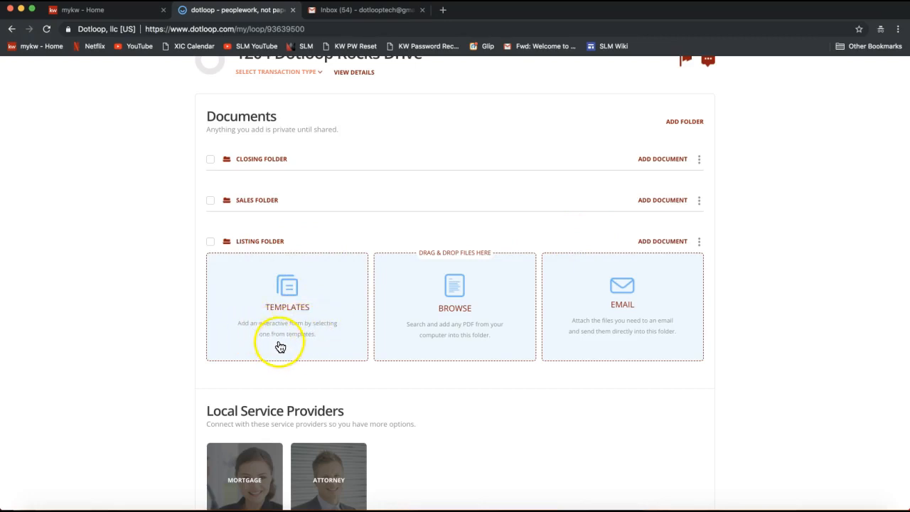
{"action": "left_click", "coordinate": [286, 303]}
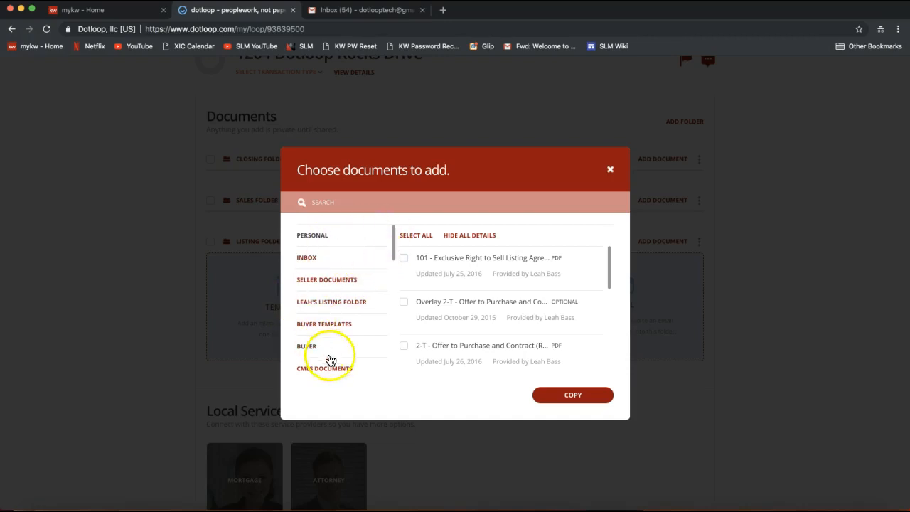
- Find and show the 2018 NCAR Documents set among the template folders
{"action": "left_click_drag", "start_coordinate": [393, 239], "coordinate": [389, 292]}
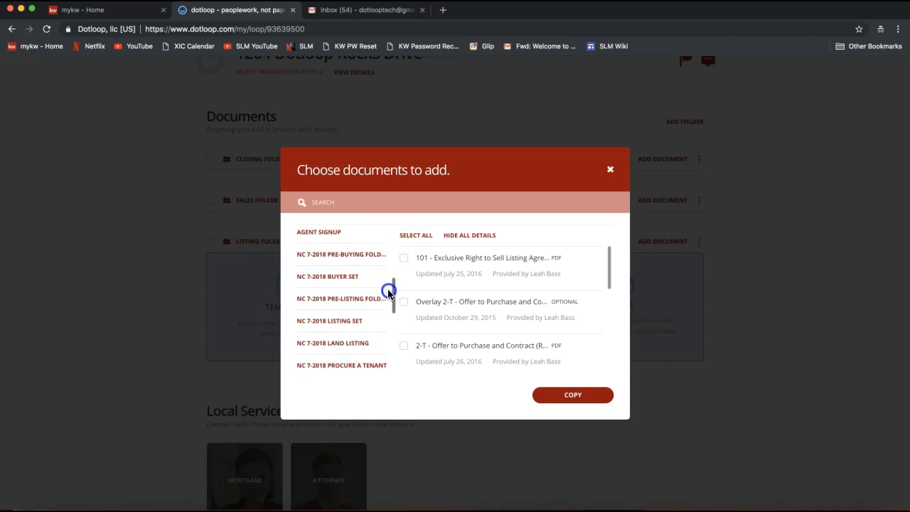
{"action": "scroll", "coordinate": [362, 284], "scroll_direction": "up", "scroll_amount": 3}
{"action": "scroll", "coordinate": [354, 285], "scroll_direction": "down", "scroll_amount": 6}
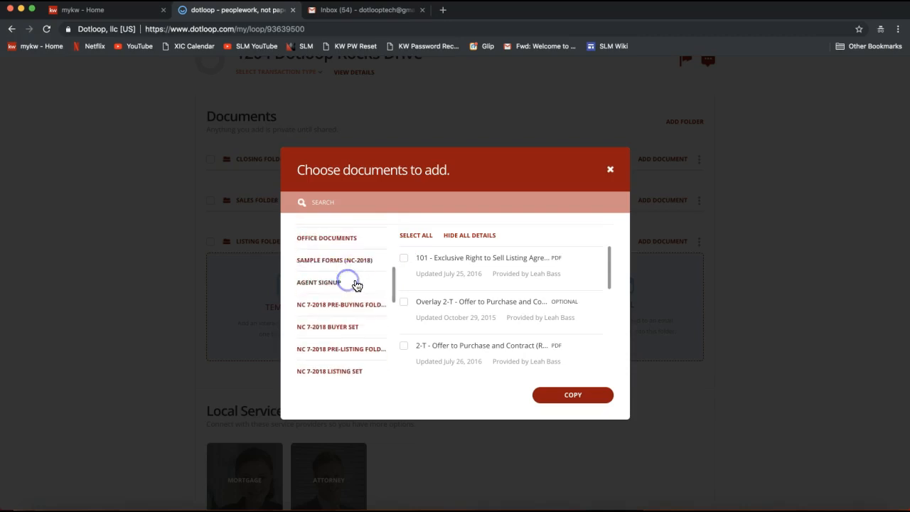
{"action": "scroll", "coordinate": [365, 291], "scroll_direction": "down", "scroll_amount": 5}
{"action": "left_click", "coordinate": [332, 357]}
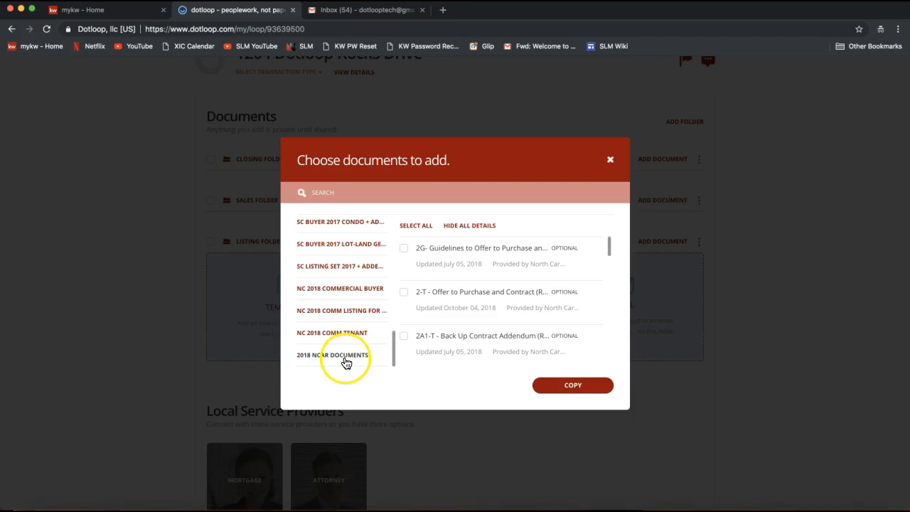
- Search the template set for "listing" and select the 101 - Exclusive Right to Sell Listing Agreement
{"action": "left_click", "coordinate": [335, 191]}
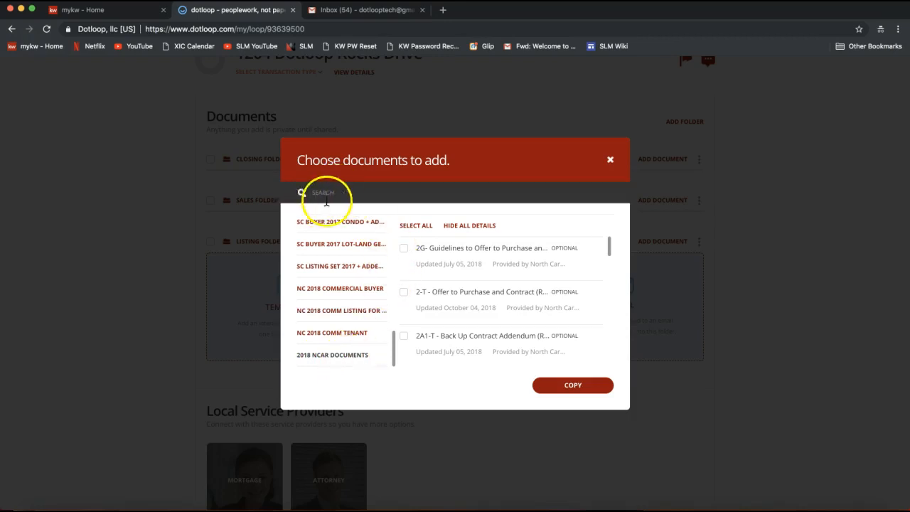
{"action": "type", "text": "listing"}
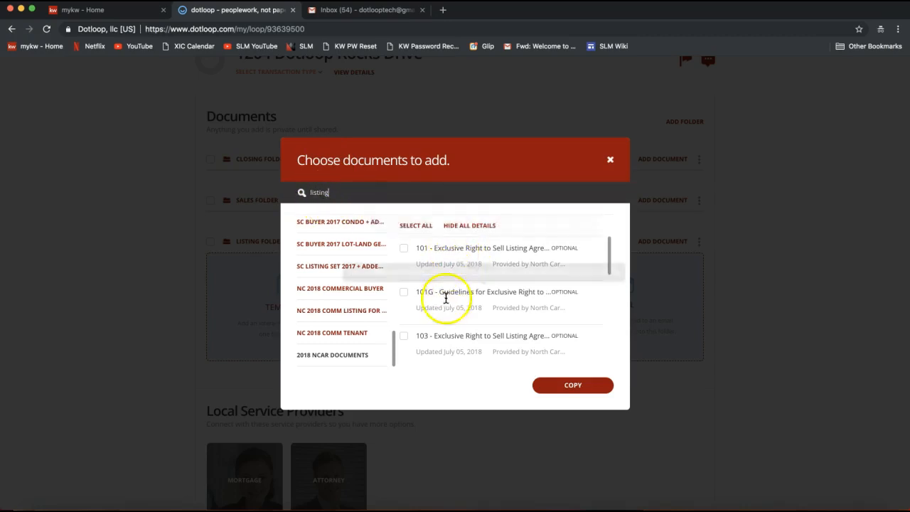
{"action": "left_click", "coordinate": [404, 249]}
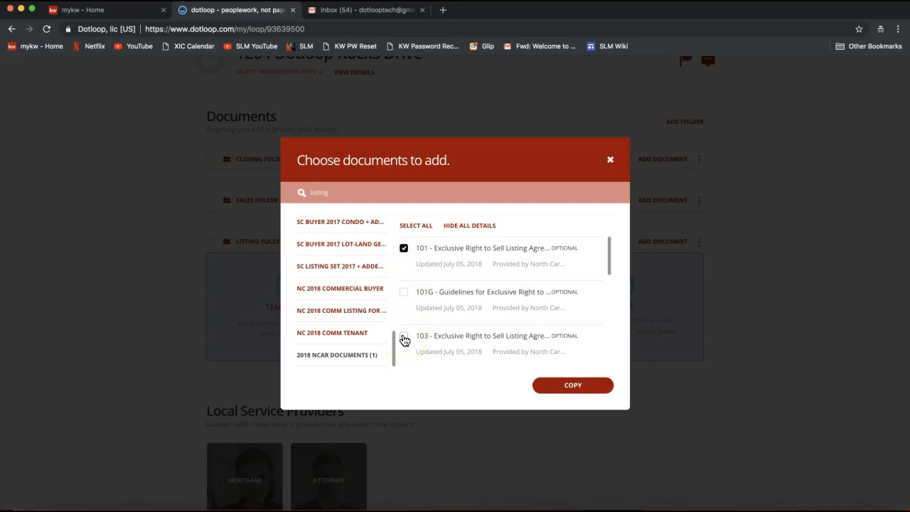
{"action": "left_click", "coordinate": [404, 292]}
{"action": "left_click", "coordinate": [403, 336]}
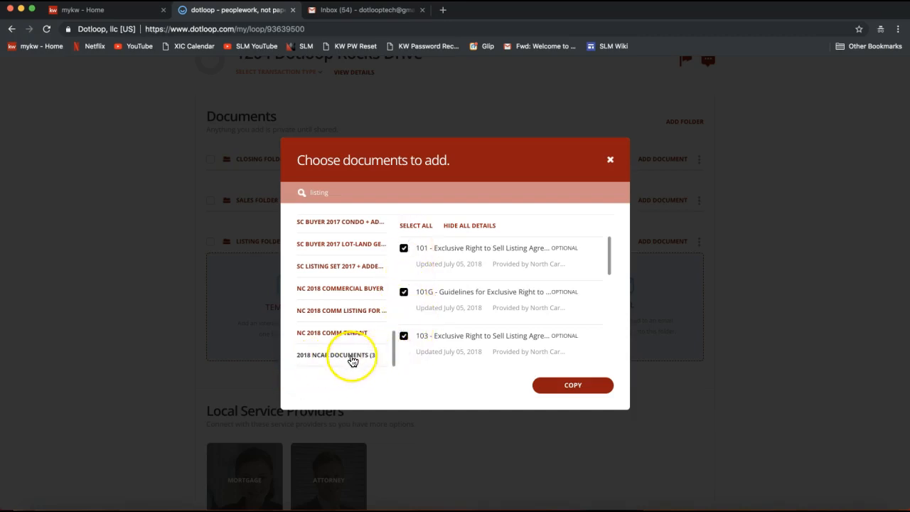
{"action": "left_click", "coordinate": [403, 335]}
{"action": "left_click", "coordinate": [406, 293]}
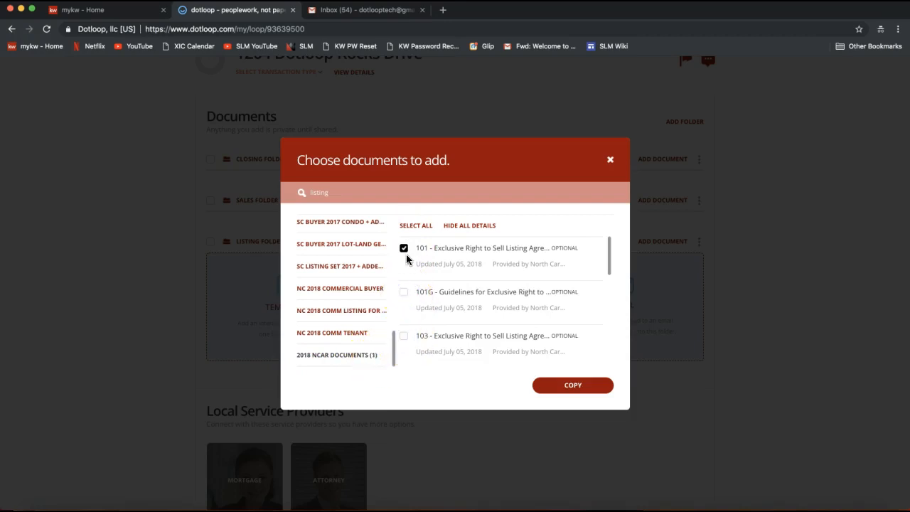
- Copy the selected 101 listing agreement into the Listing Folder and dismiss the import summary
{"action": "left_click", "coordinate": [577, 396]}
{"action": "left_click", "coordinate": [331, 191]}
{"action": "left_click_drag", "start_coordinate": [311, 193], "coordinate": [329, 193]}
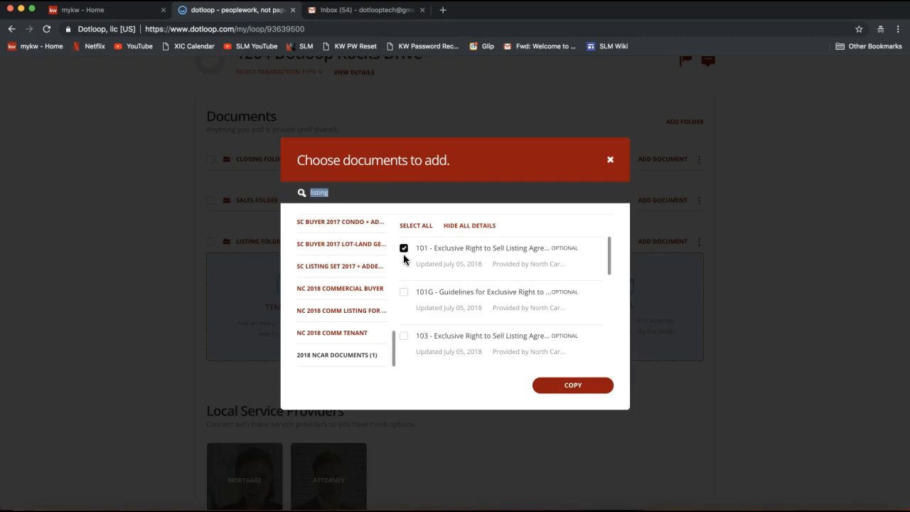
{"action": "left_click", "coordinate": [573, 387]}
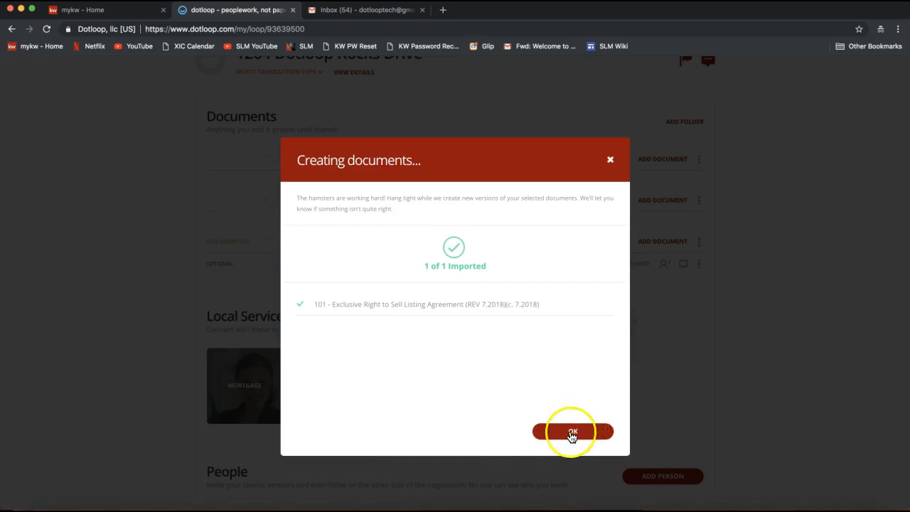
{"action": "left_click", "coordinate": [574, 432]}
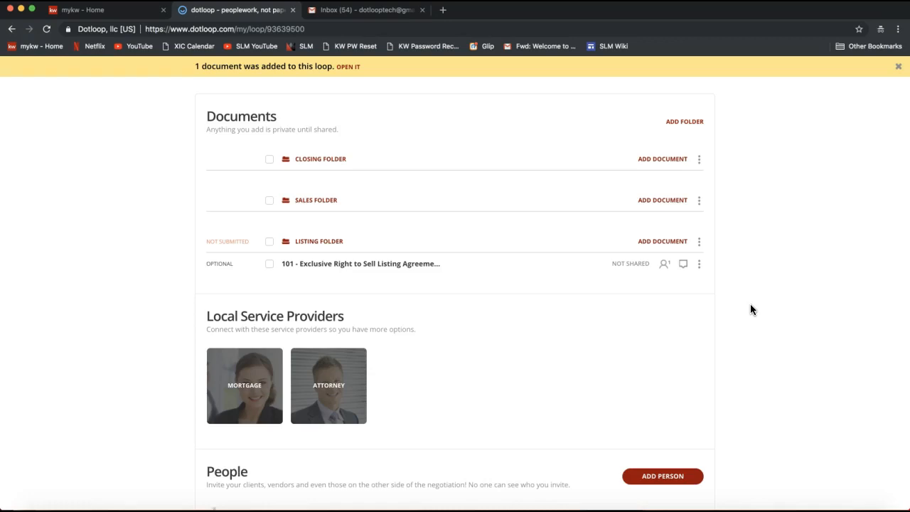
- Open the 101 - Exclusive Right to Sell Listing Agreement from the Listing Folder
{"action": "scroll", "coordinate": [373, 287], "scroll_direction": "up", "scroll_amount": 2}
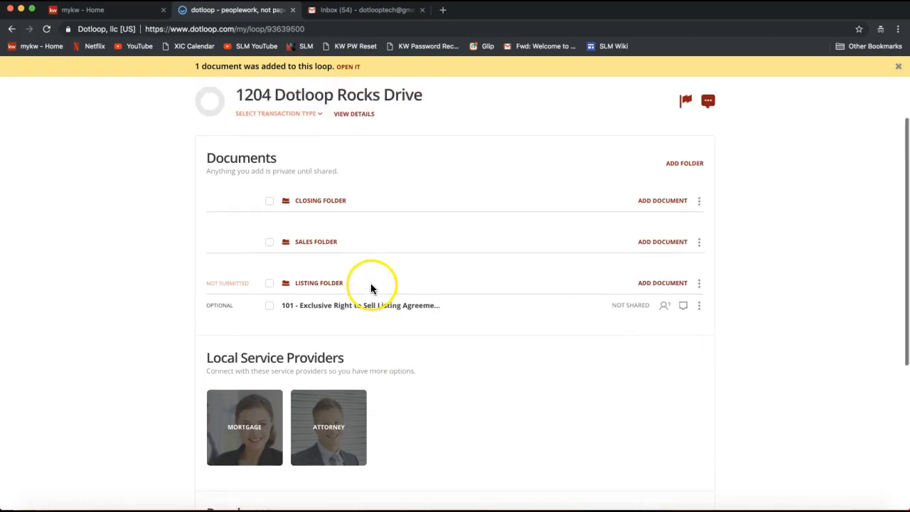
{"action": "scroll", "coordinate": [332, 328], "scroll_direction": "up", "scroll_amount": 1}
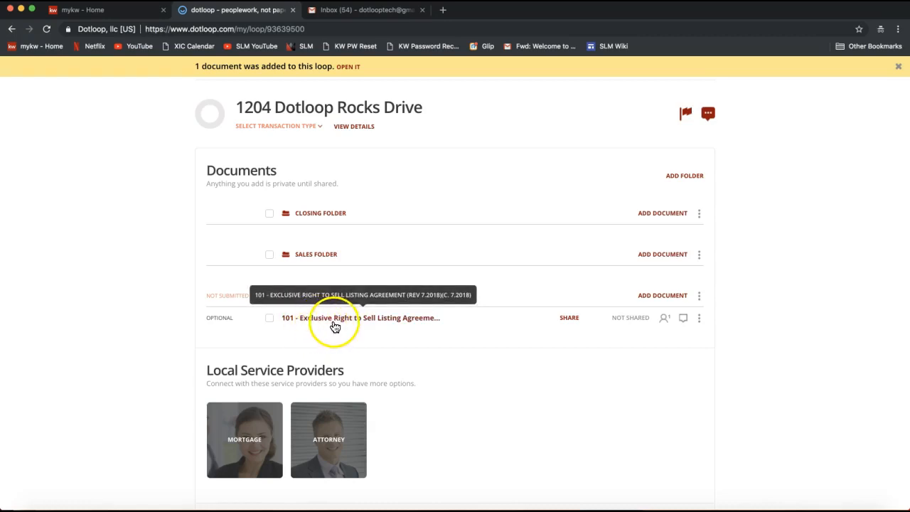
{"action": "left_click", "coordinate": [335, 326]}
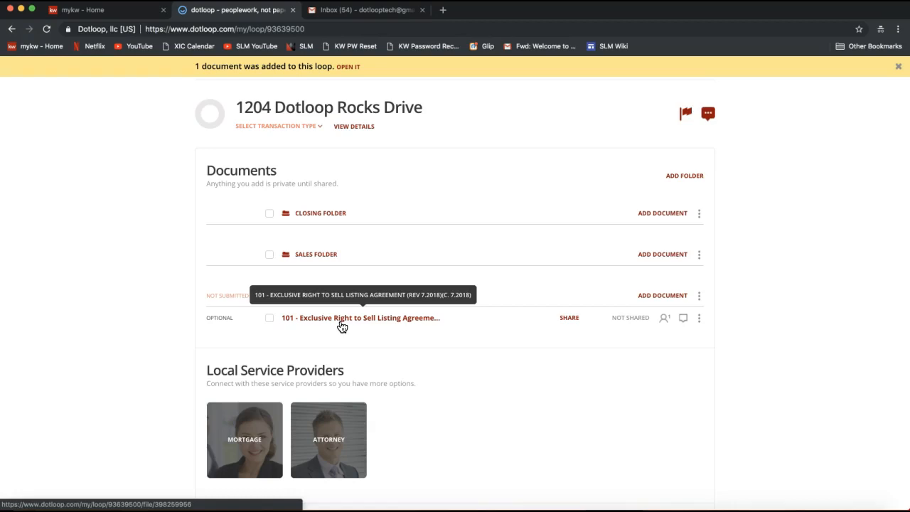
{"action": "left_click", "coordinate": [342, 326]}
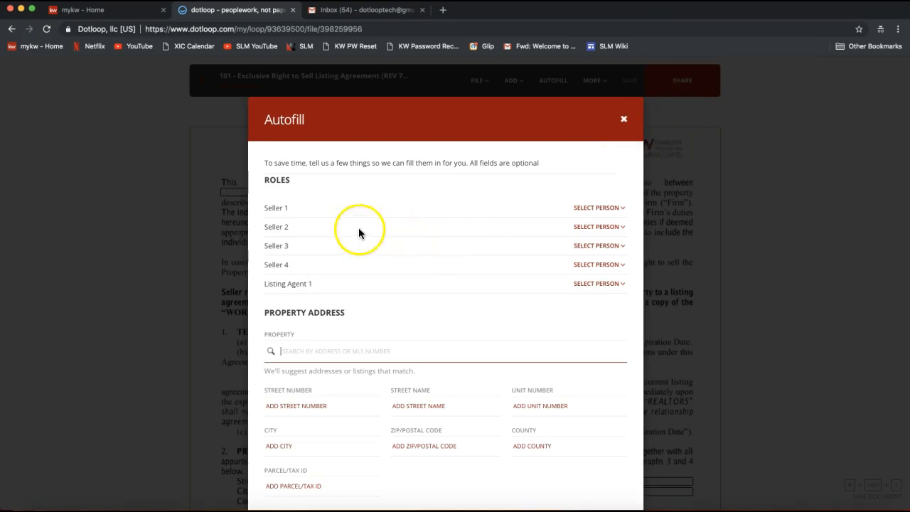
- Start adding a new person for the Seller 1 role in the document's Autofill
{"action": "double_click", "coordinate": [272, 180]}
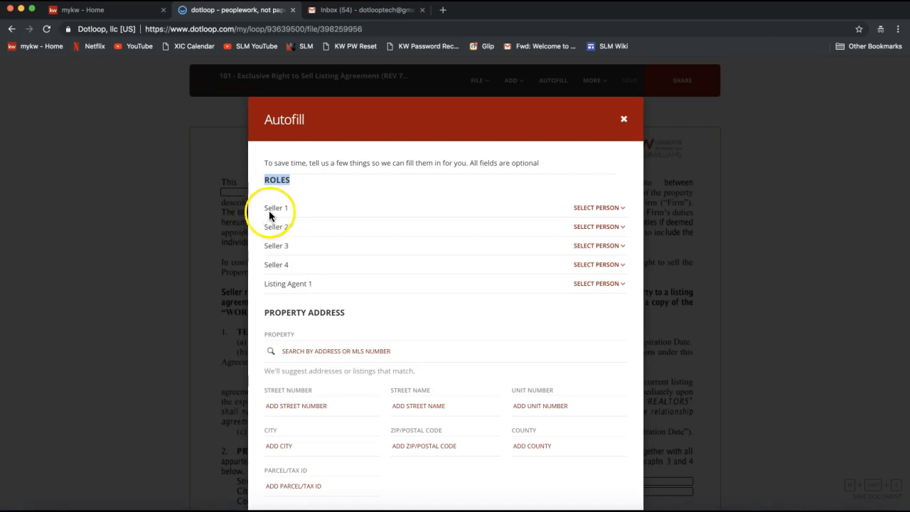
{"action": "left_click", "coordinate": [593, 213]}
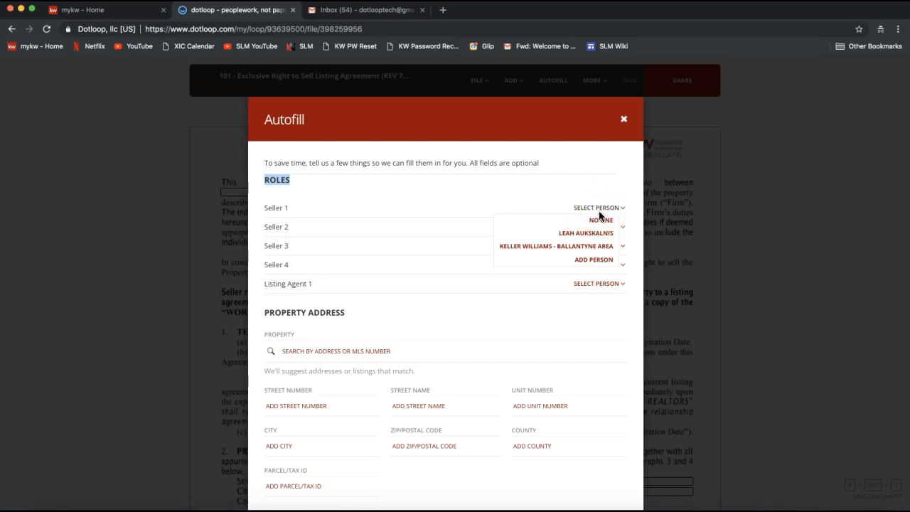
{"action": "left_click", "coordinate": [570, 260]}
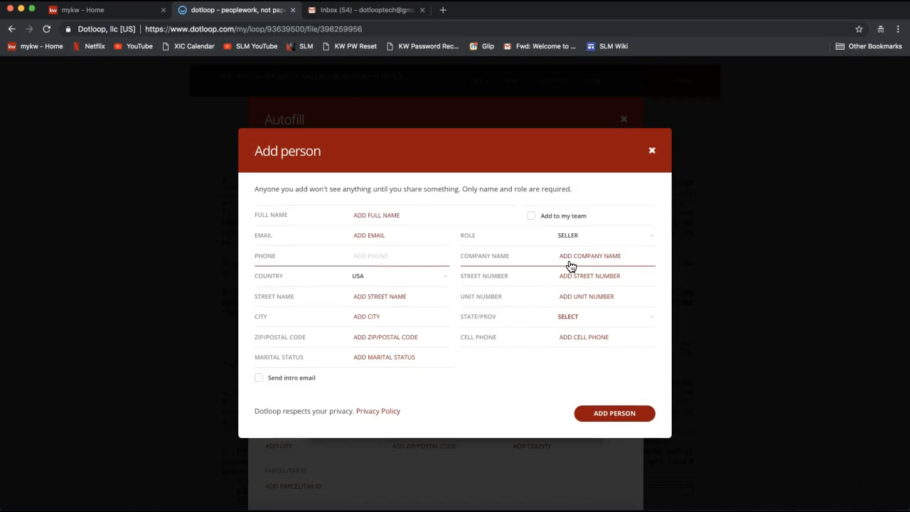
- Enter the seller's full name and e-mail address in the new person's details
{"action": "left_click", "coordinate": [436, 215]}
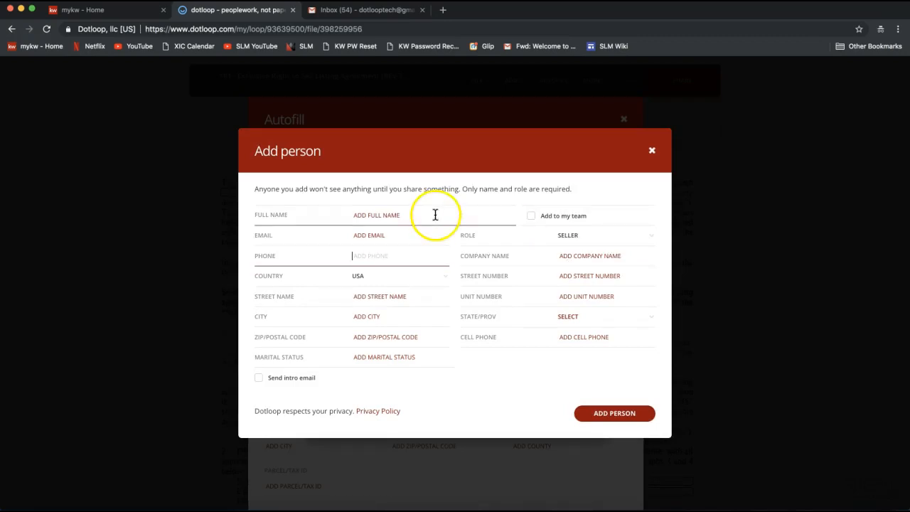
{"action": "left_click", "coordinate": [369, 215]}
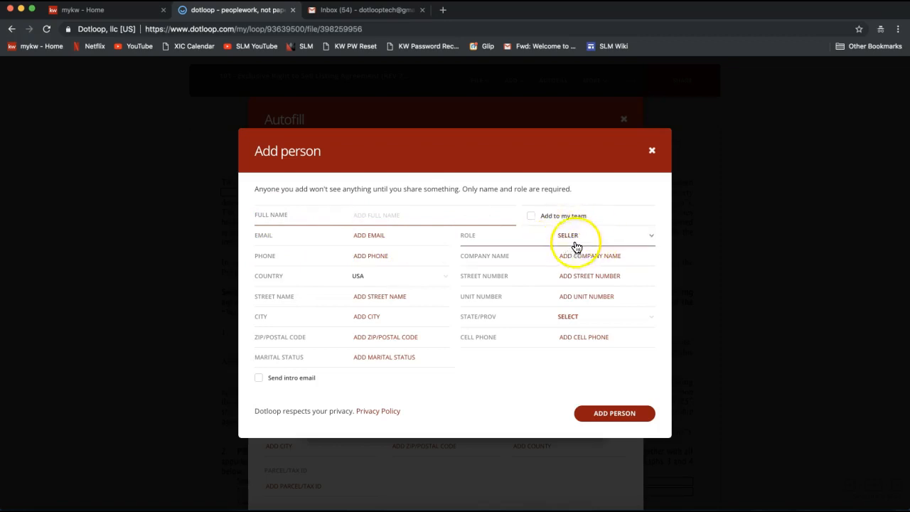
{"action": "left_click", "coordinate": [365, 216]}
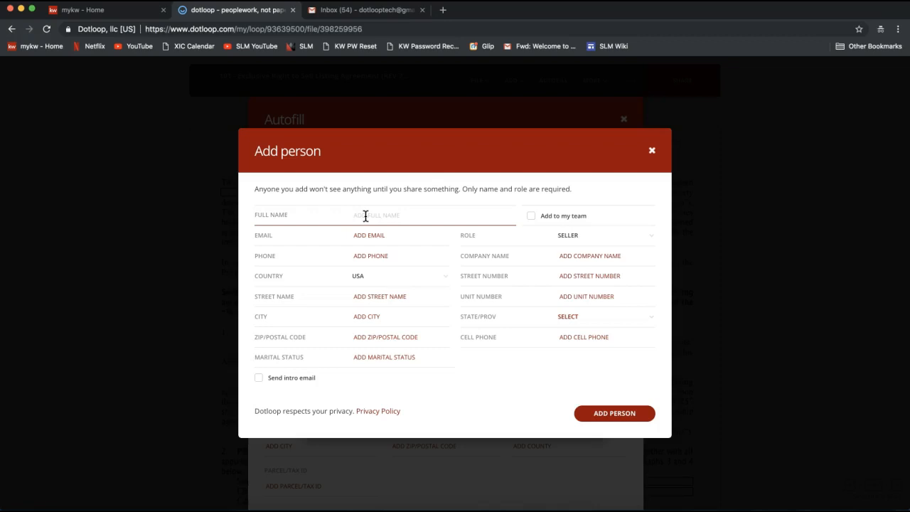
{"action": "type", "text": "Tony Stark"}
{"action": "left_click", "coordinate": [370, 229]}
{"action": "left_click", "coordinate": [377, 217]}
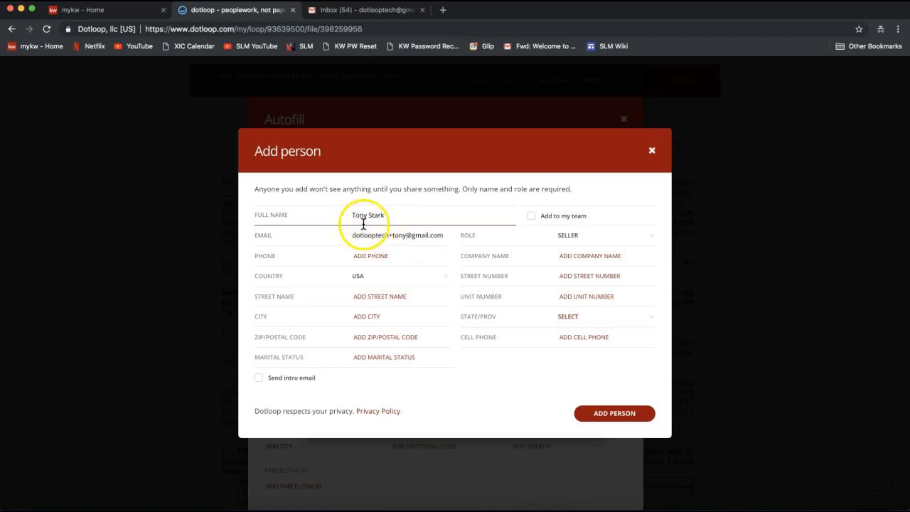
{"action": "double_click", "coordinate": [354, 215]}
{"action": "left_click_drag", "start_coordinate": [402, 215], "coordinate": [408, 215]}
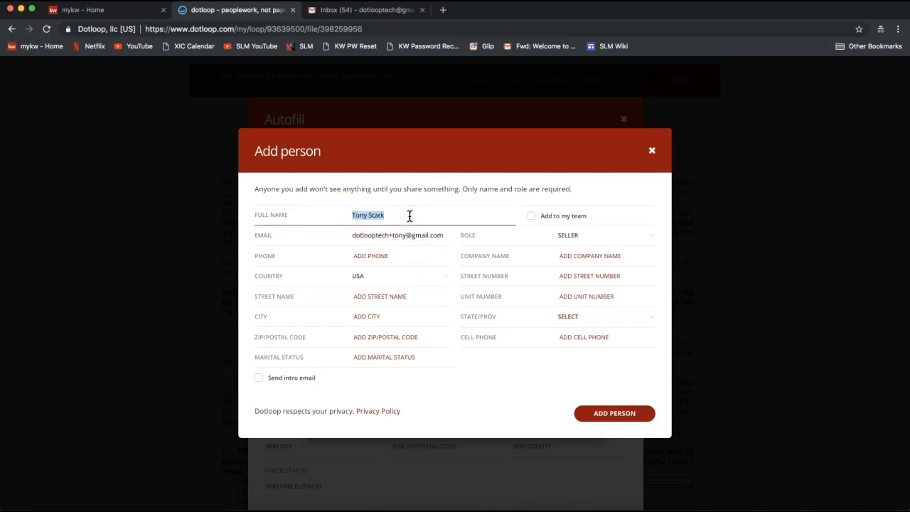
{"action": "triple_click", "coordinate": [372, 236]}
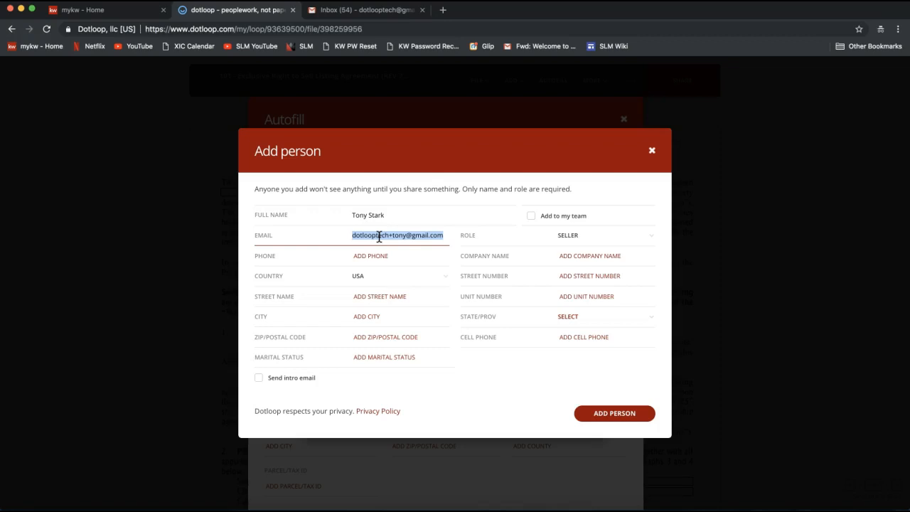
{"action": "left_click", "coordinate": [386, 251]}
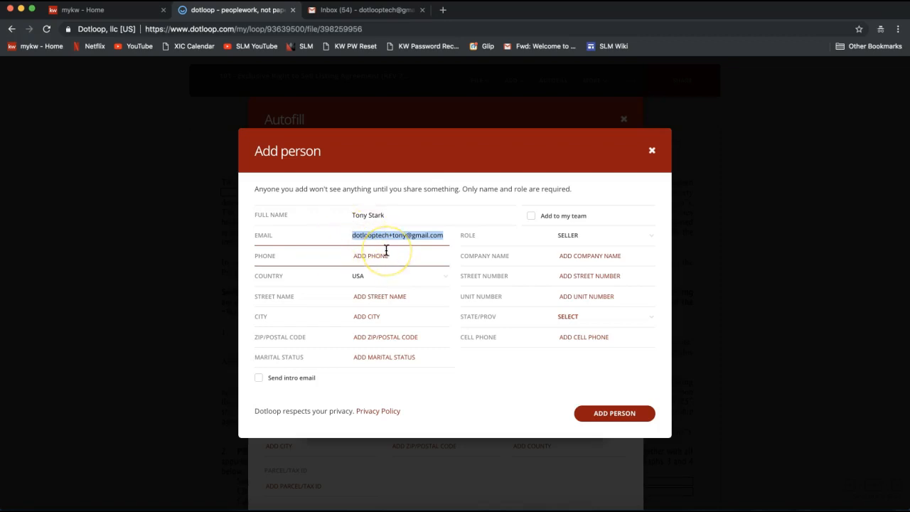
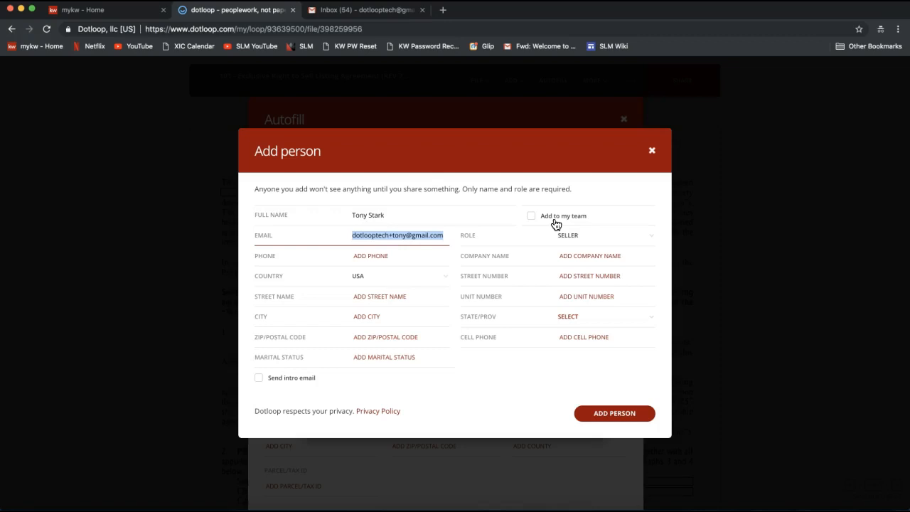
- Add the new person with the Seller role and assign them as Seller 1
{"action": "left_click", "coordinate": [388, 215]}
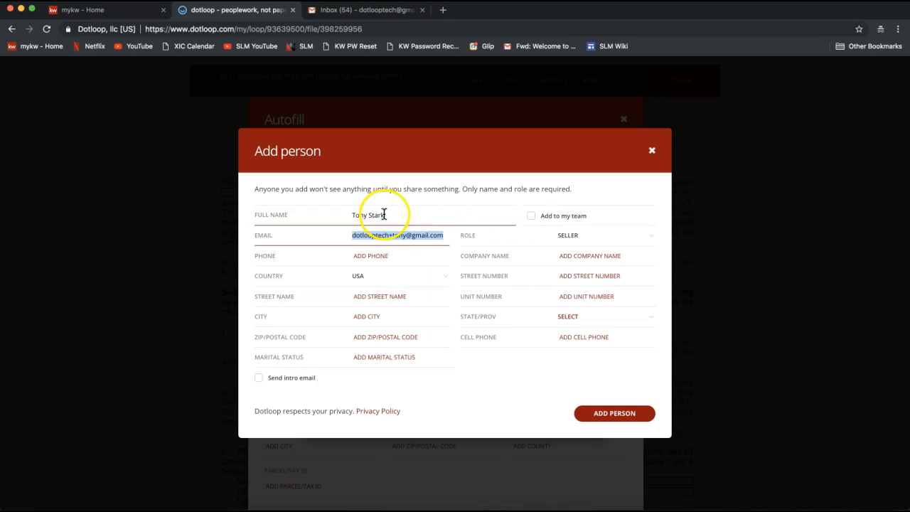
{"action": "left_click", "coordinate": [548, 222]}
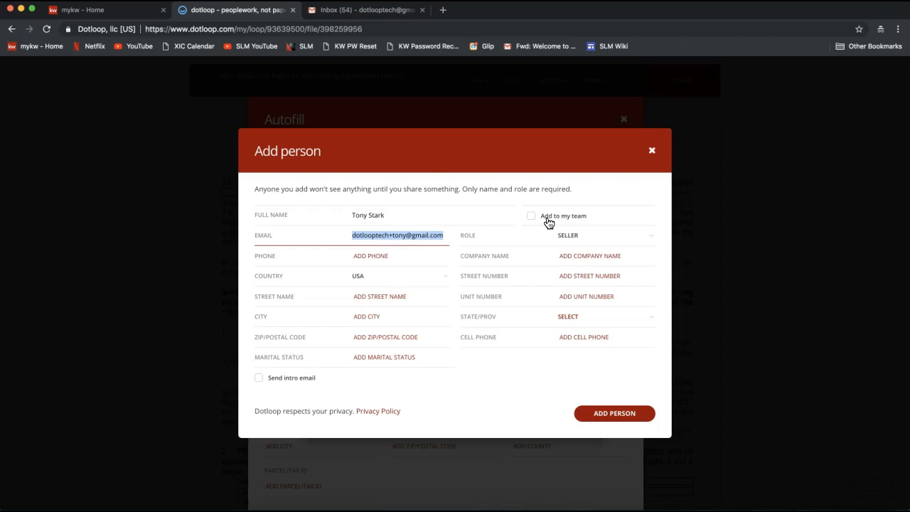
{"action": "left_click", "coordinate": [533, 224]}
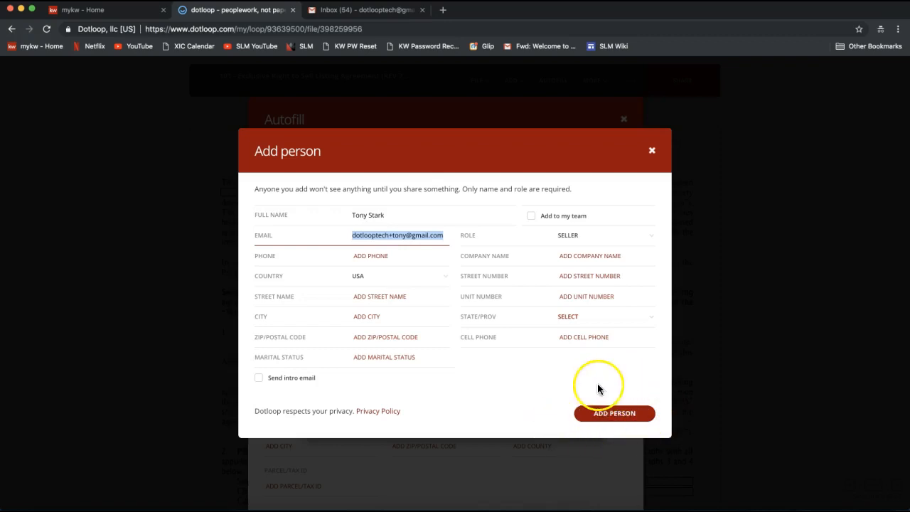
{"action": "left_click", "coordinate": [611, 418]}
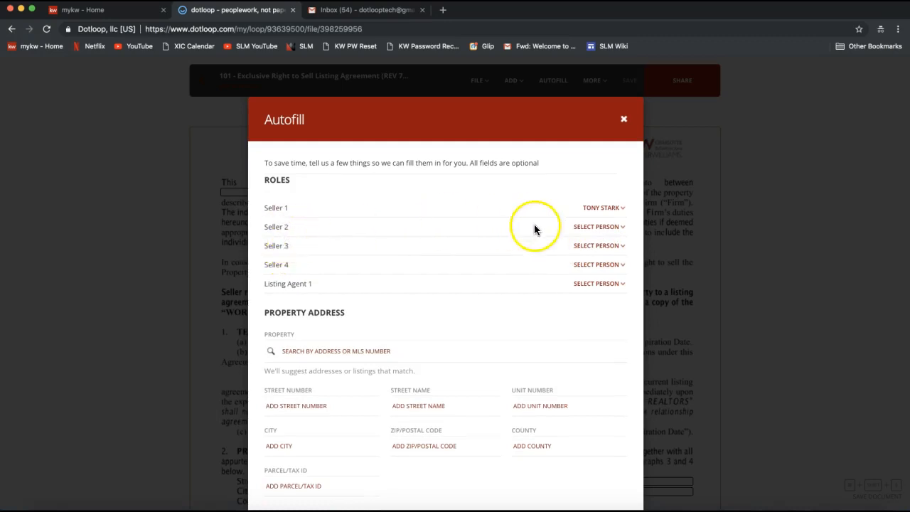
- Assign the agent's own contact to the Listing Agent 1 role in Autofill
{"action": "left_click", "coordinate": [598, 229]}
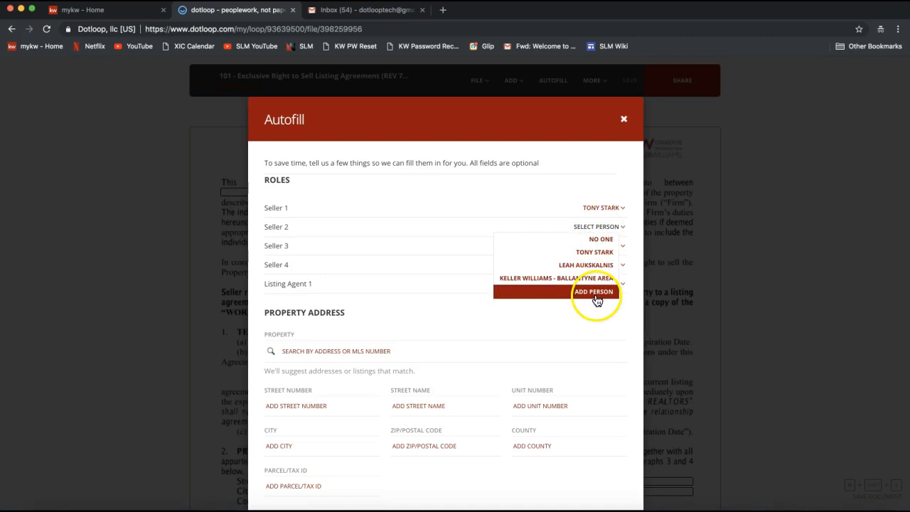
{"action": "left_click", "coordinate": [498, 204]}
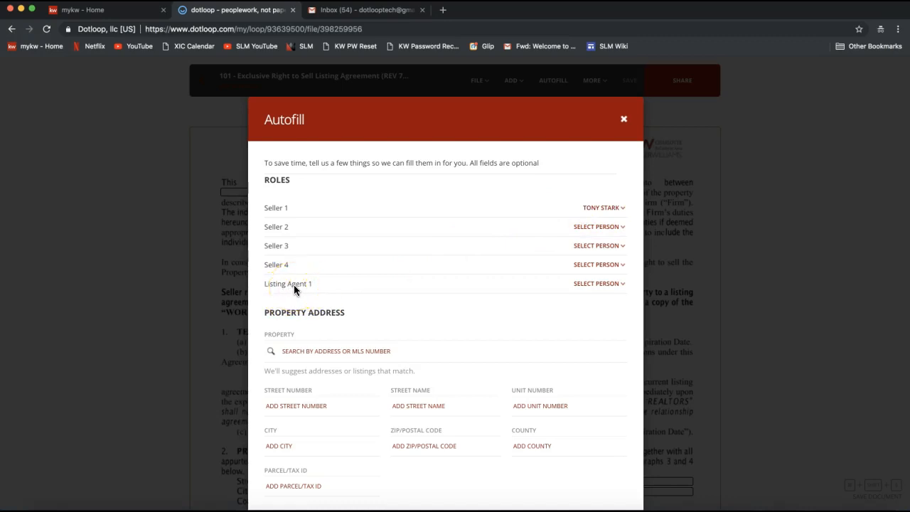
{"action": "left_click", "coordinate": [596, 285]}
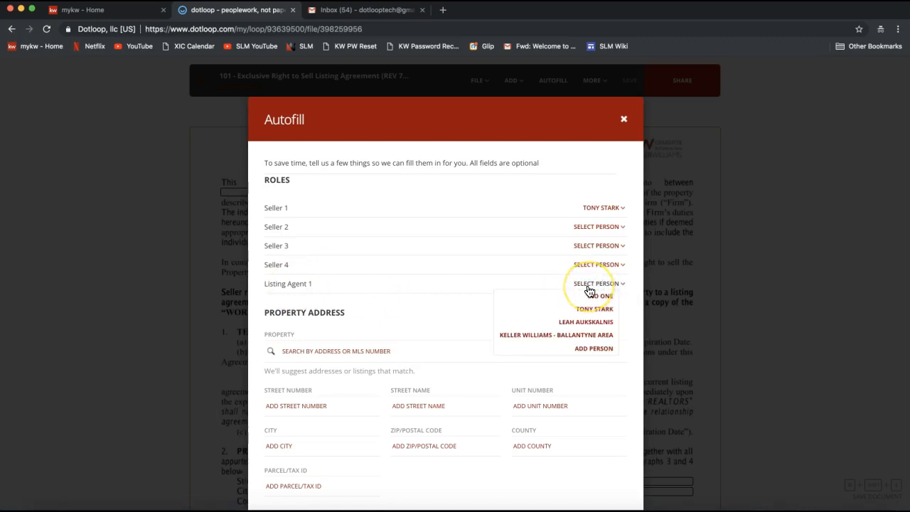
{"action": "left_click", "coordinate": [582, 327]}
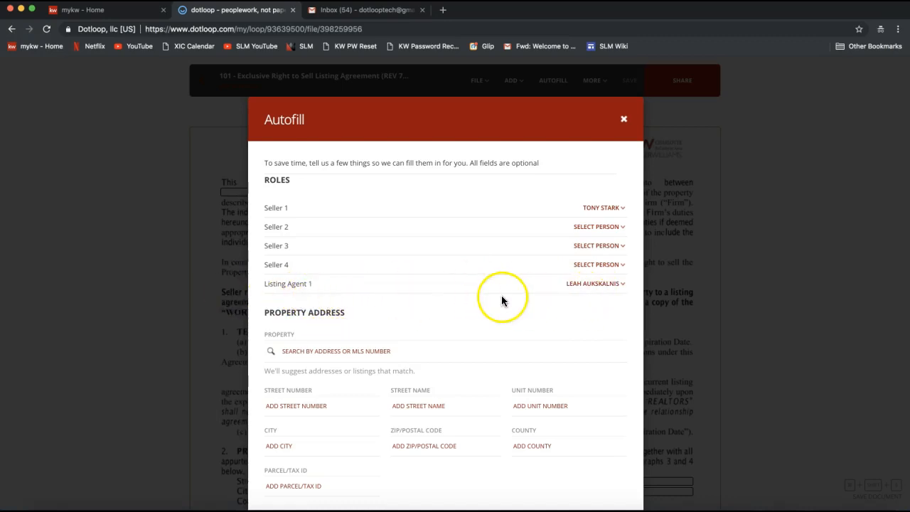
- Examine the property address, financials and listing information fields offered in the Autofill form
{"action": "scroll", "coordinate": [372, 274], "scroll_direction": "down", "scroll_amount": 1}
{"action": "scroll", "coordinate": [371, 274], "scroll_direction": "down", "scroll_amount": 2}
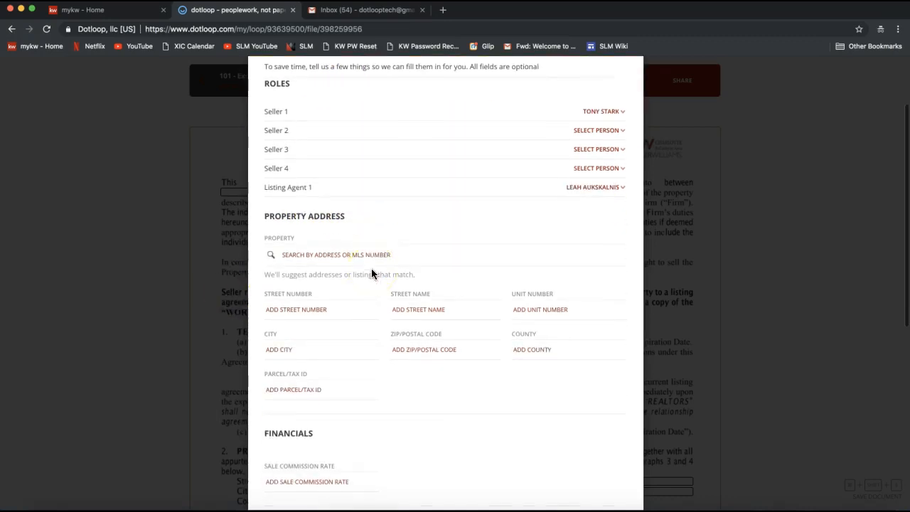
{"action": "scroll", "coordinate": [371, 271], "scroll_direction": "down", "scroll_amount": 2}
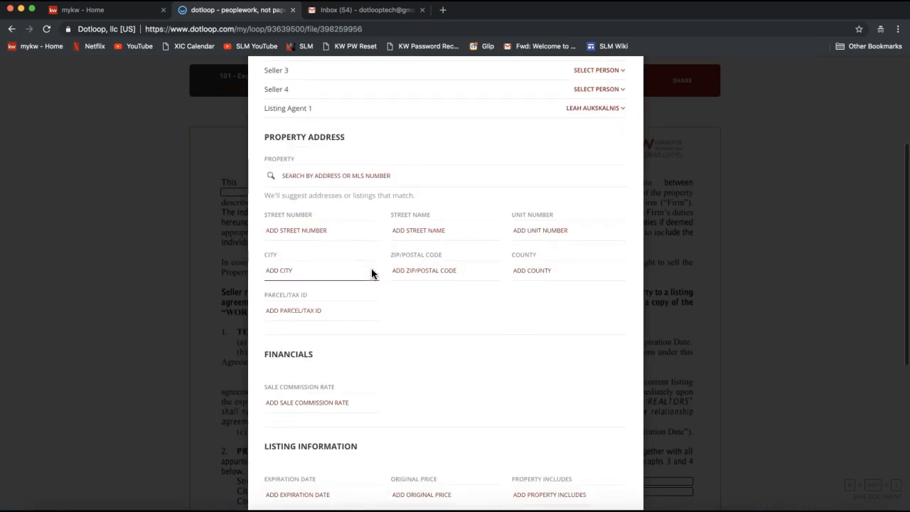
{"action": "scroll", "coordinate": [325, 332], "scroll_direction": "down", "scroll_amount": 2}
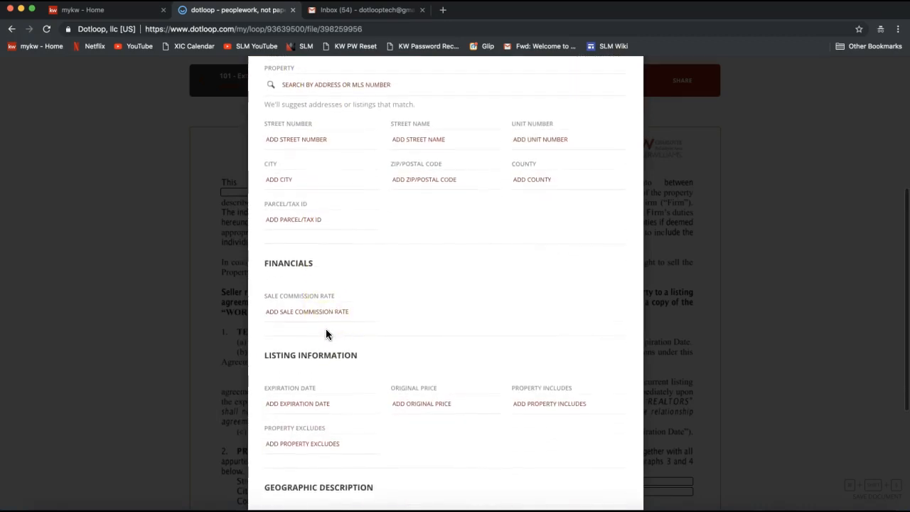
{"action": "scroll", "coordinate": [327, 334], "scroll_direction": "up", "scroll_amount": 3}
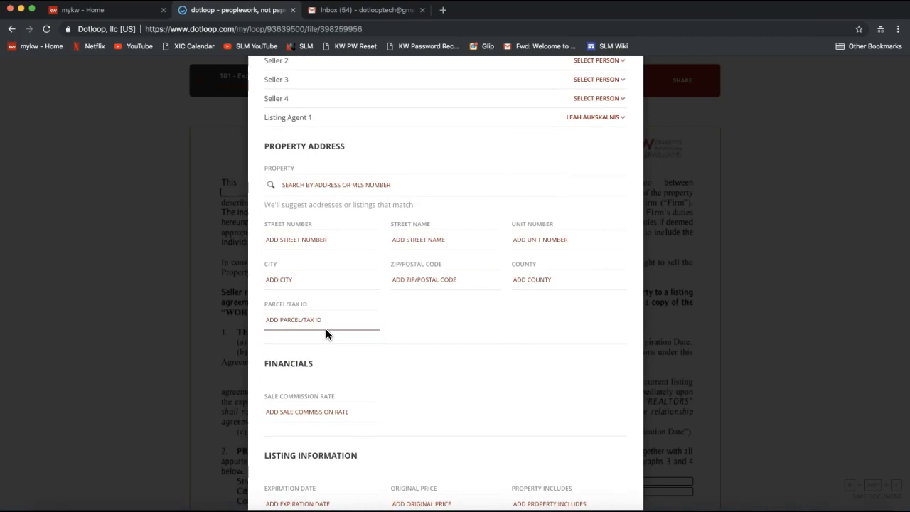
{"action": "scroll", "coordinate": [365, 335], "scroll_direction": "down", "scroll_amount": 2}
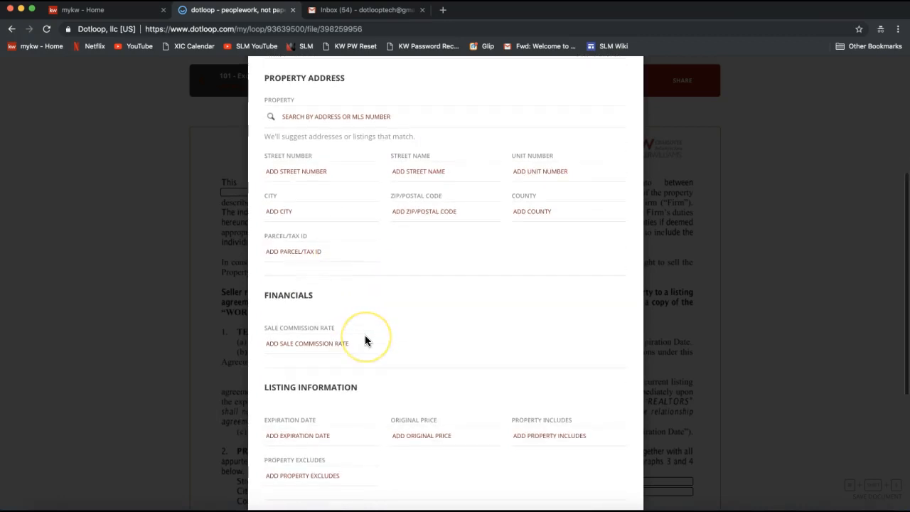
{"action": "scroll", "coordinate": [365, 335], "scroll_direction": "up", "scroll_amount": 1}
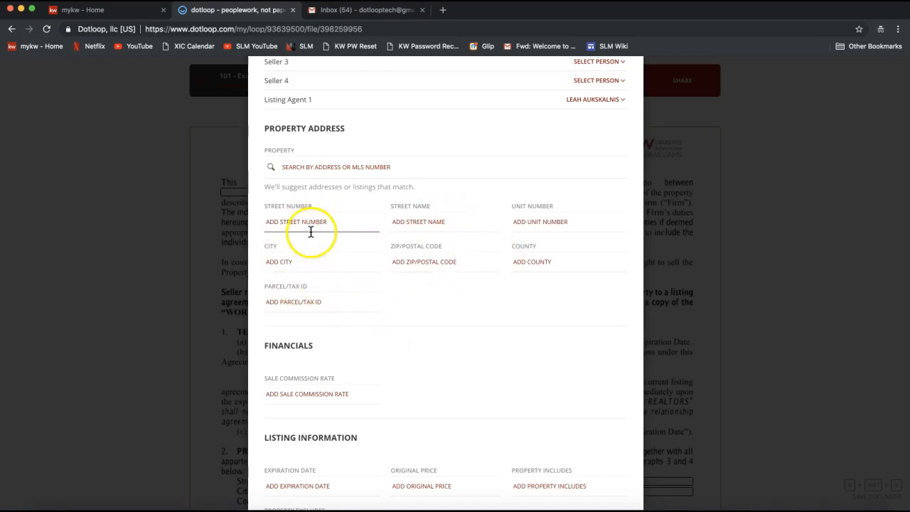
- Search the property suggestions by the house's street number, and clear the search
{"action": "left_click", "coordinate": [281, 170]}
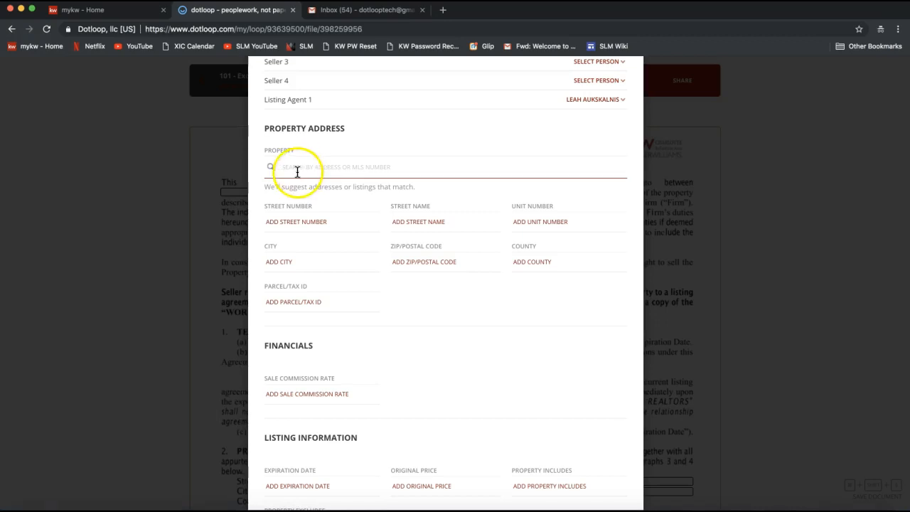
{"action": "type", "text": "1204"}
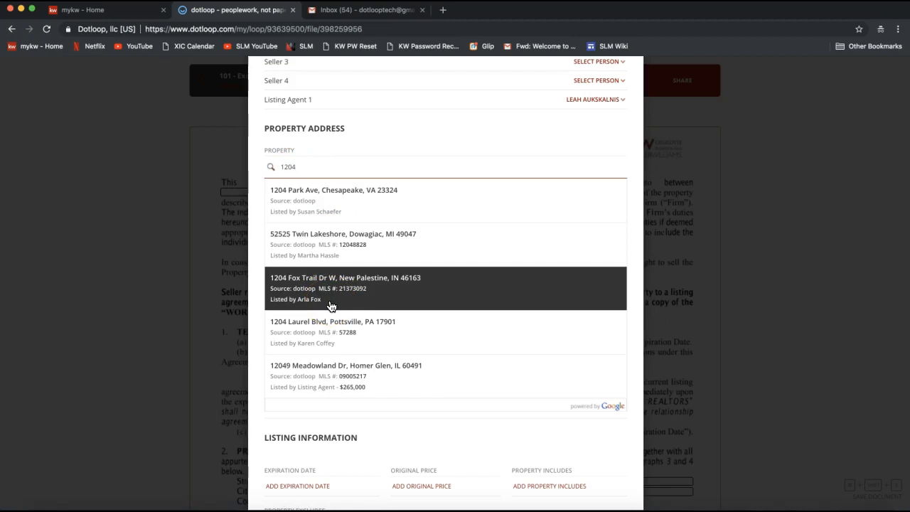
{"action": "double_click", "coordinate": [300, 167]}
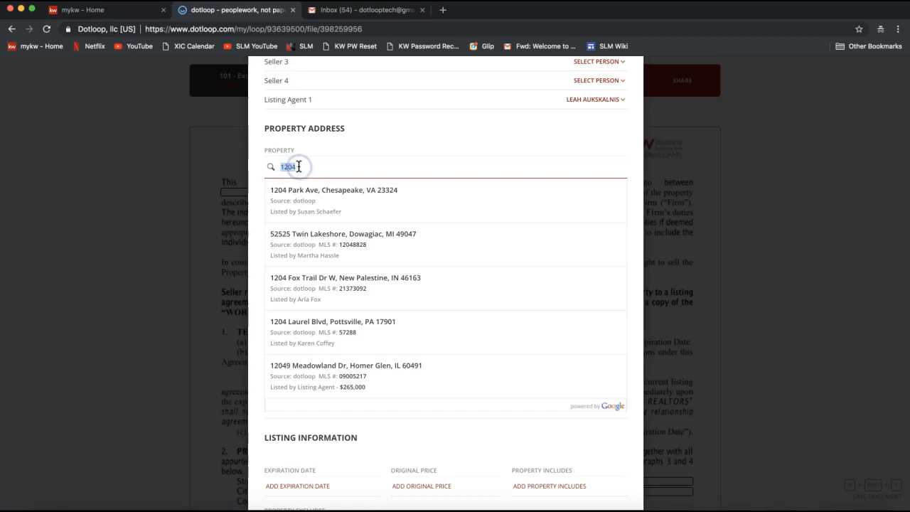
{"action": "key", "text": "BackSpace"}
- Enter the property's street number and street name manually in the Autofill property address
{"action": "left_click", "coordinate": [338, 225]}
{"action": "type", "text": "1204"}
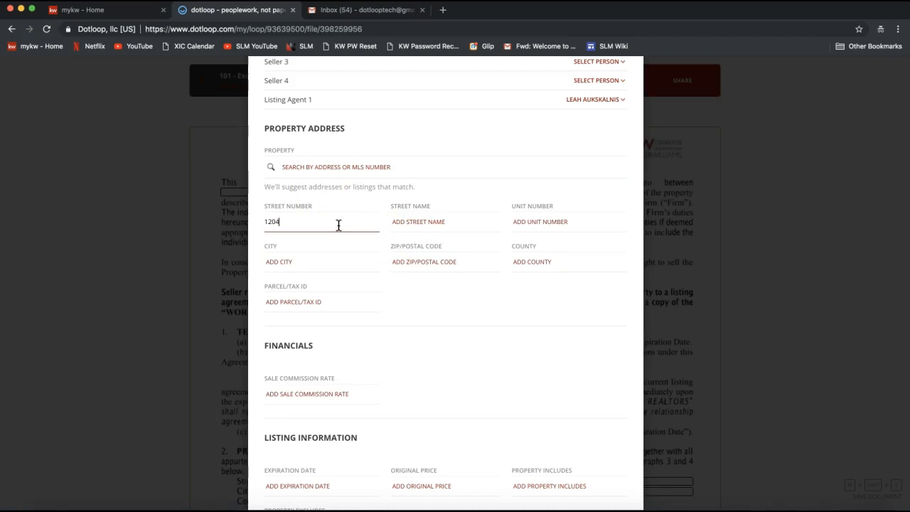
{"action": "key", "text": "Tab"}
{"action": "type", "text": "Dotloop"}
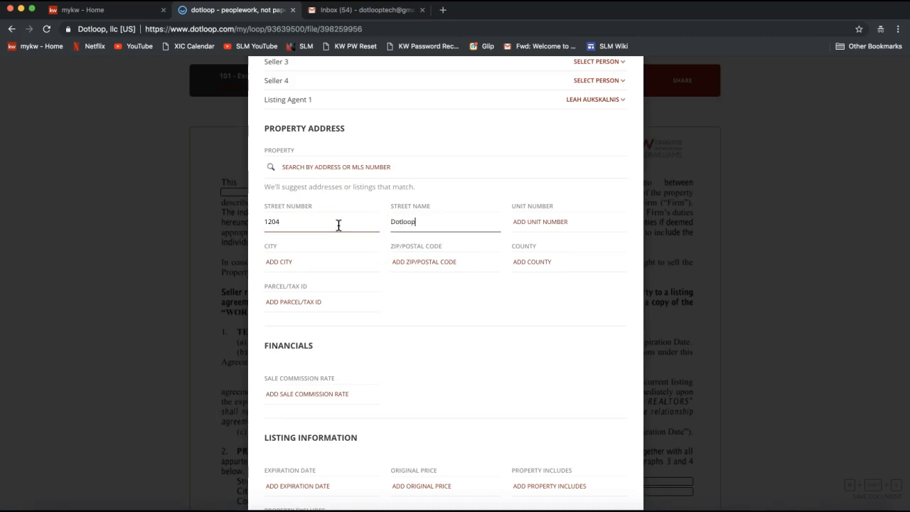
{"action": "type", "text": " Rocks"}
{"action": "left_click", "coordinate": [262, 212]}
{"action": "left_click", "coordinate": [423, 226]}
{"action": "type", "text": "Drive"}
- Enter the property's city and ZIP code, and set the county to Mecklenburg
{"action": "key", "text": "Tab"}
{"action": "key", "text": "Tab"}
{"action": "type", "text": "Charlotte"}
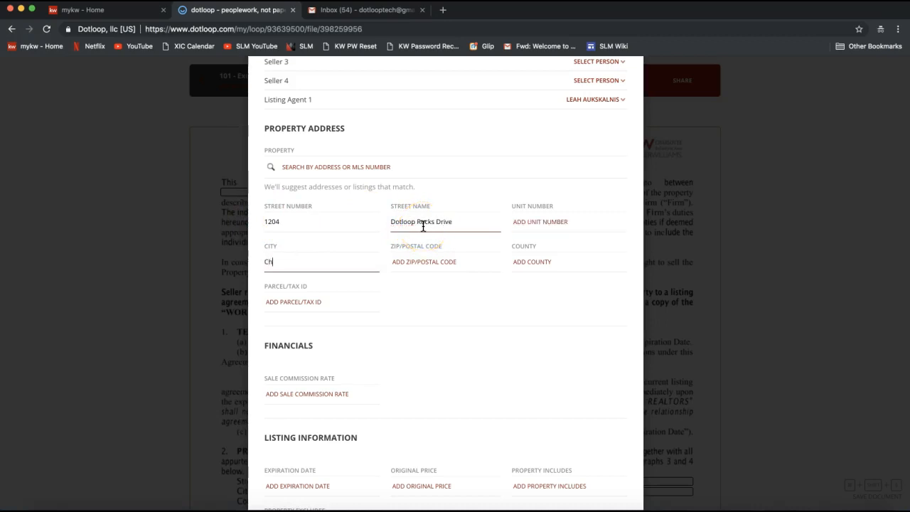
{"action": "key", "text": "Tab"}
{"action": "type", "text": "282"}
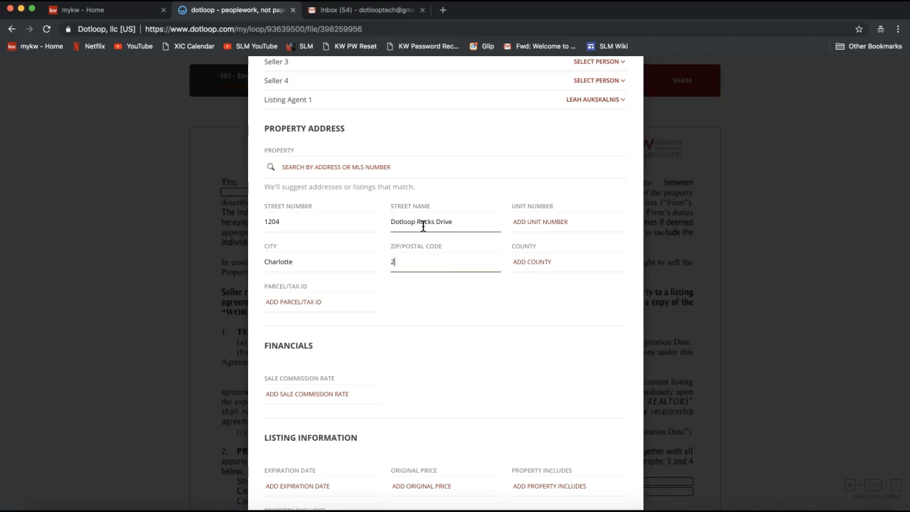
{"action": "key", "text": "BackSpace"}
{"action": "type", "text": "277"}
{"action": "left_click", "coordinate": [562, 260]}
{"action": "type", "text": "Meck"}
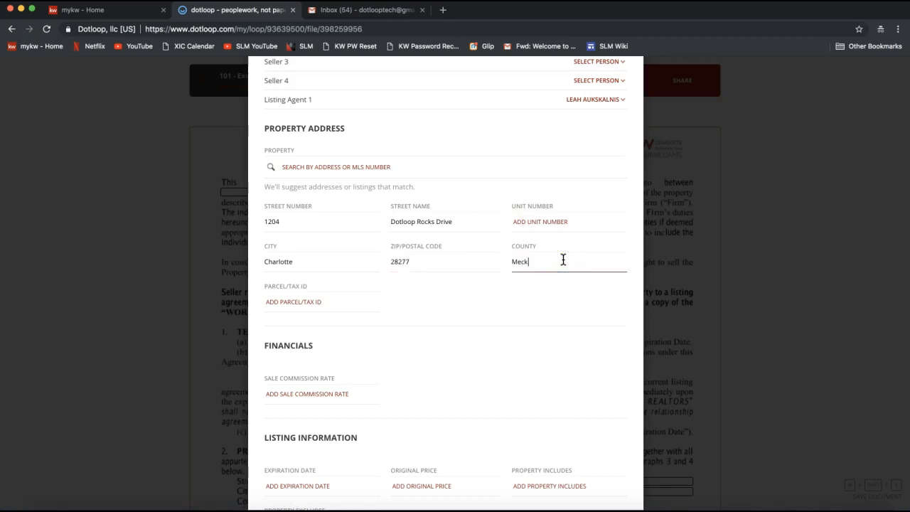
{"action": "type", "text": "lenburg"}
- Leave the remaining financial, listing and geographic fields blank and apply the Autofill to the listing agreement
{"action": "scroll", "coordinate": [428, 343], "scroll_direction": "down", "scroll_amount": 1}
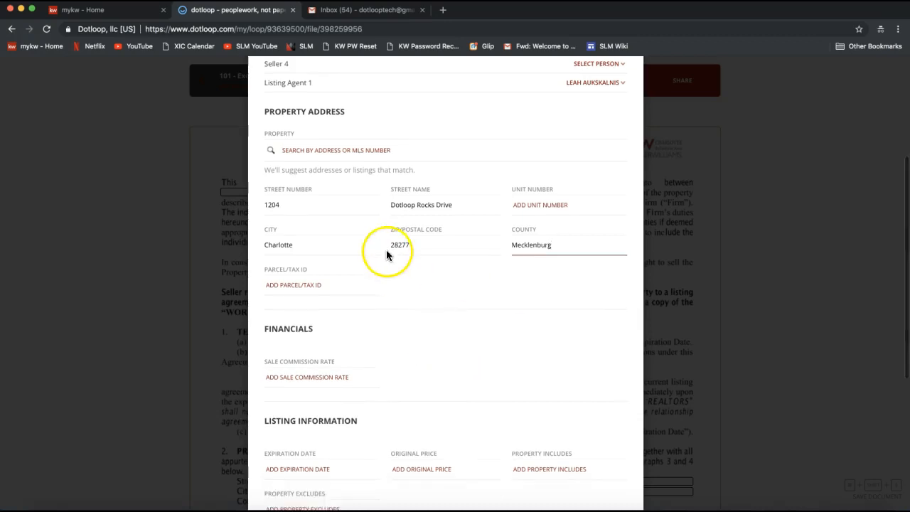
{"action": "scroll", "coordinate": [389, 288], "scroll_direction": "down", "scroll_amount": 3}
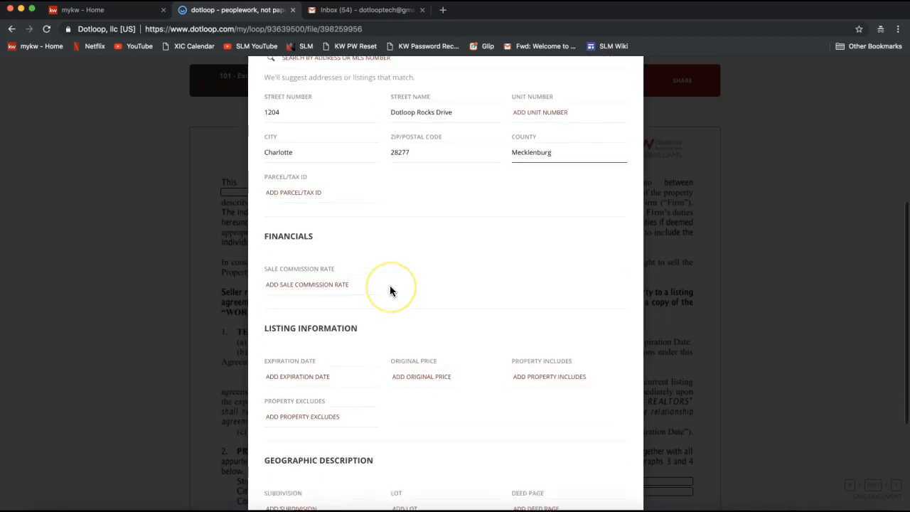
{"action": "scroll", "coordinate": [390, 288], "scroll_direction": "down", "scroll_amount": 4}
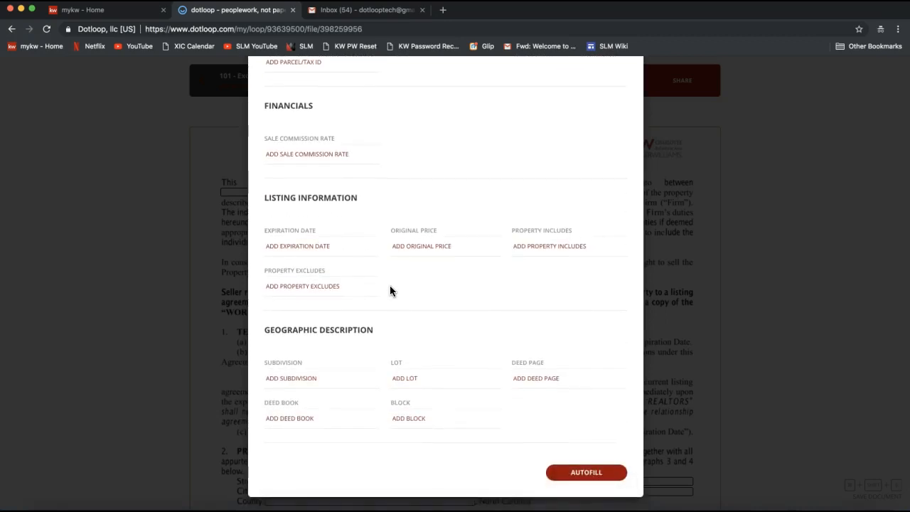
{"action": "scroll", "coordinate": [389, 291], "scroll_direction": "down", "scroll_amount": 1}
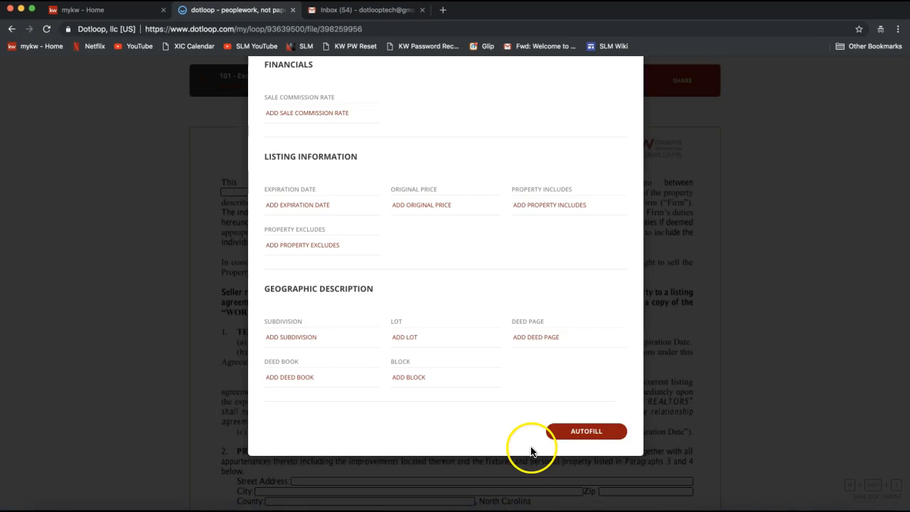
{"action": "left_click", "coordinate": [587, 436]}
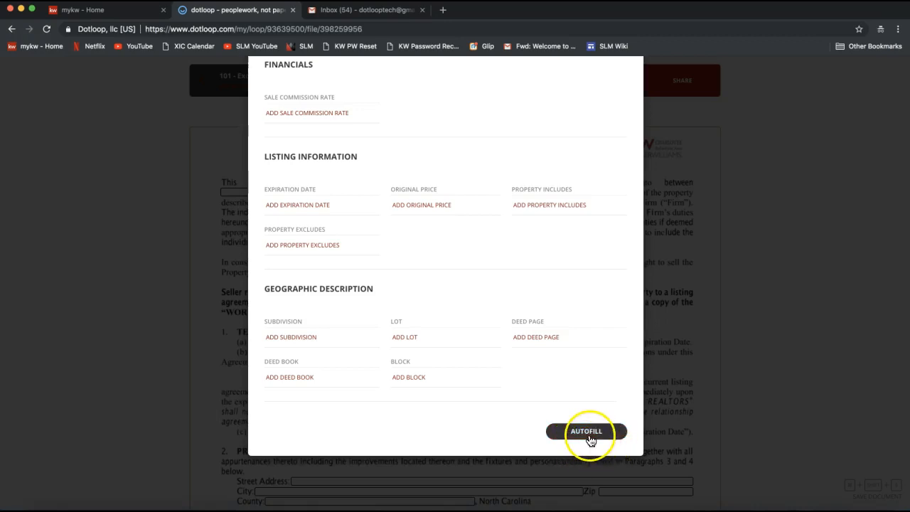
{"action": "left_click", "coordinate": [590, 438]}
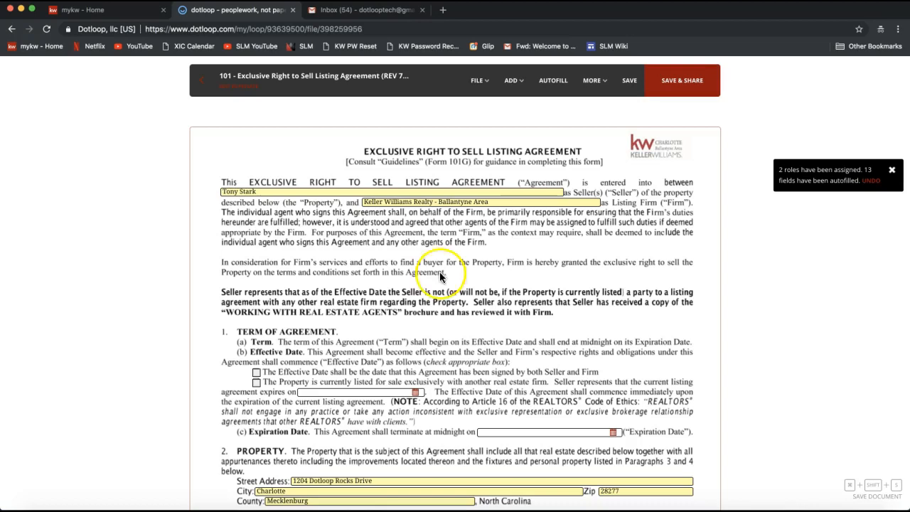
- Check the autofilled party and property fields, the seller initials assignment and the Add options on page 1 of the agreement
{"action": "scroll", "coordinate": [372, 243], "scroll_direction": "down", "scroll_amount": 2}
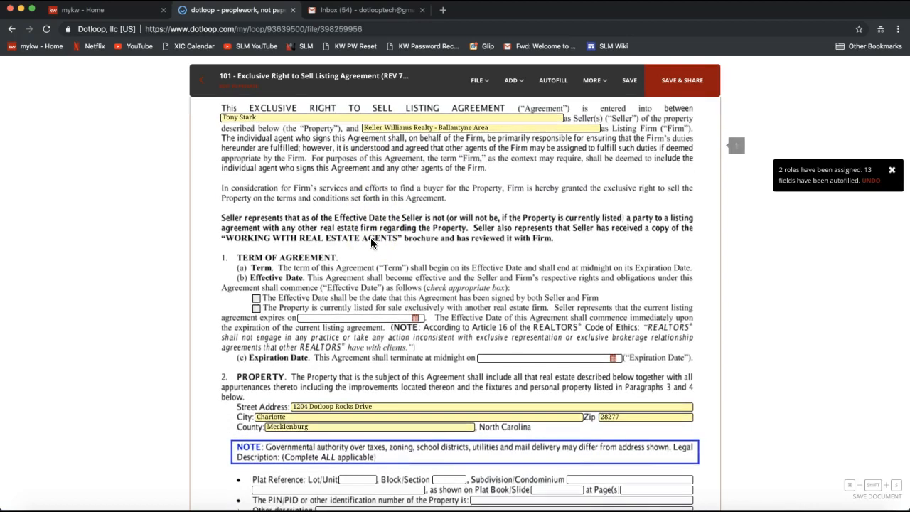
{"action": "scroll", "coordinate": [372, 240], "scroll_direction": "down", "scroll_amount": 8}
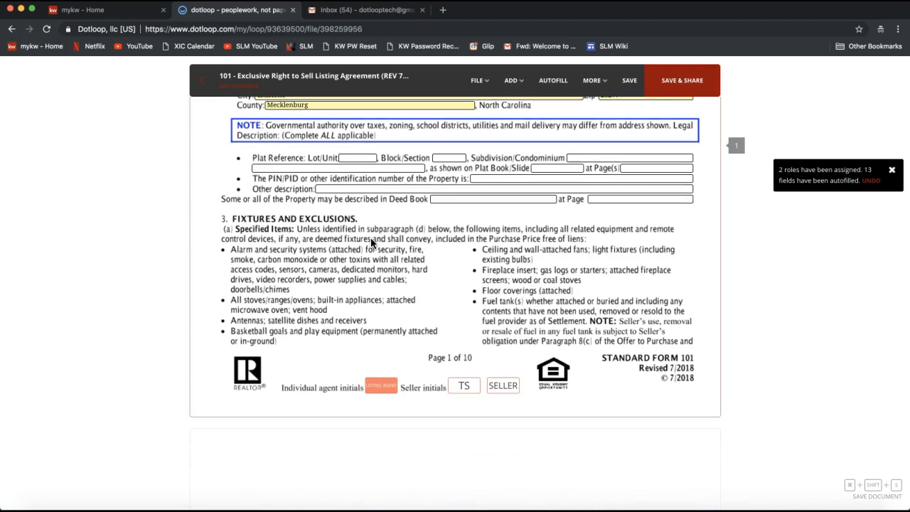
{"action": "left_click", "coordinate": [460, 388]}
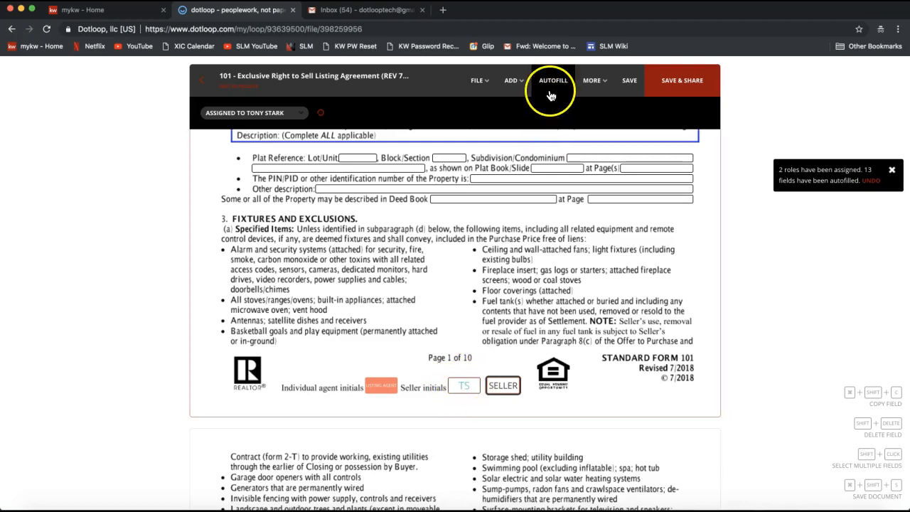
{"action": "scroll", "coordinate": [532, 239], "scroll_direction": "up", "scroll_amount": 2}
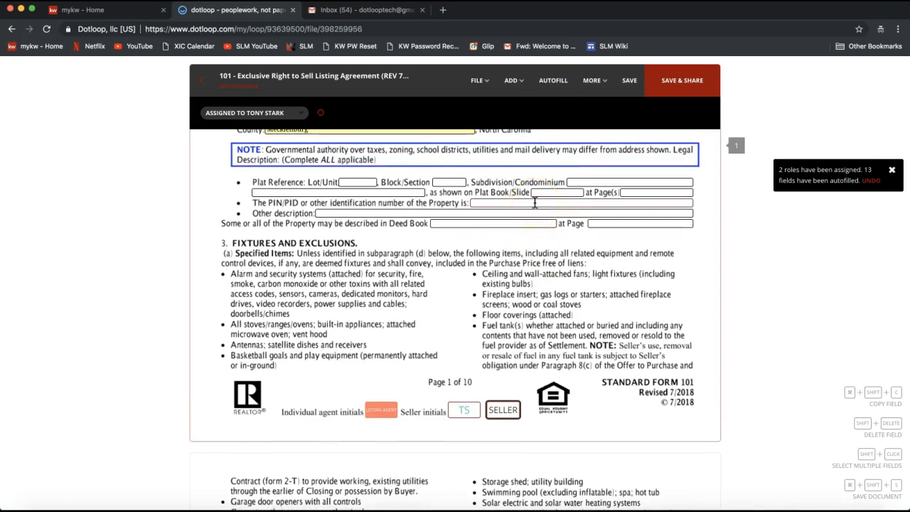
{"action": "scroll", "coordinate": [535, 203], "scroll_direction": "up", "scroll_amount": 1}
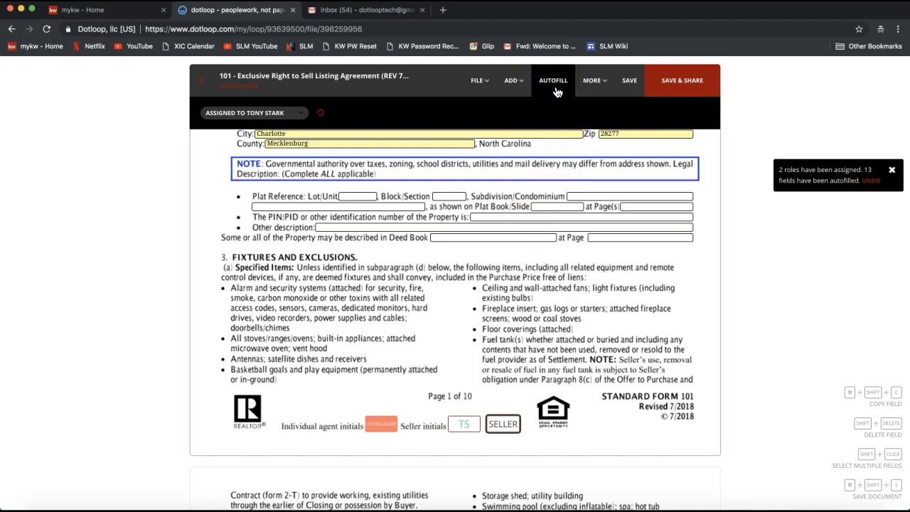
{"action": "left_click", "coordinate": [513, 83]}
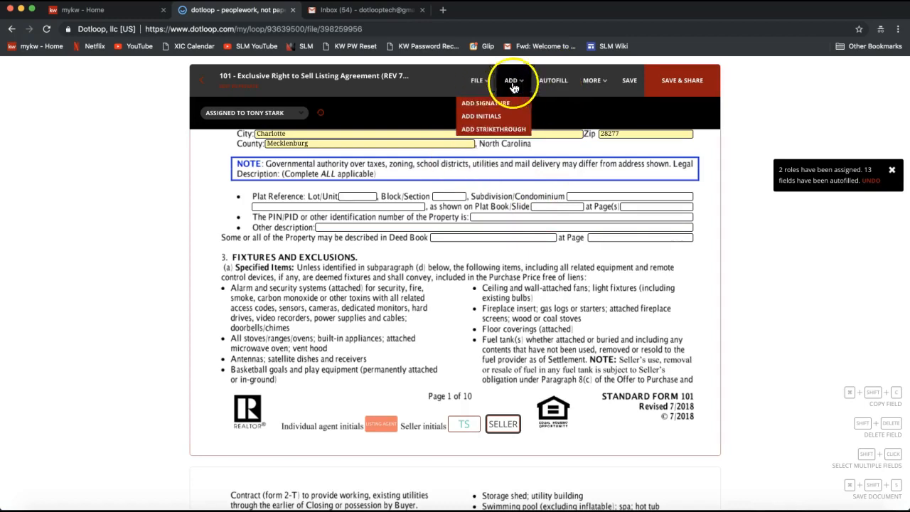
{"action": "left_click", "coordinate": [562, 84]}
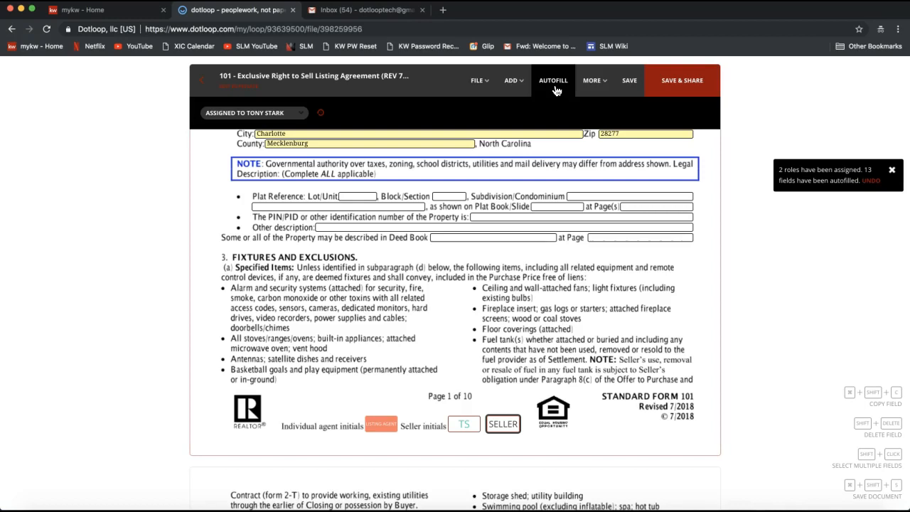
{"action": "left_click", "coordinate": [553, 90]}
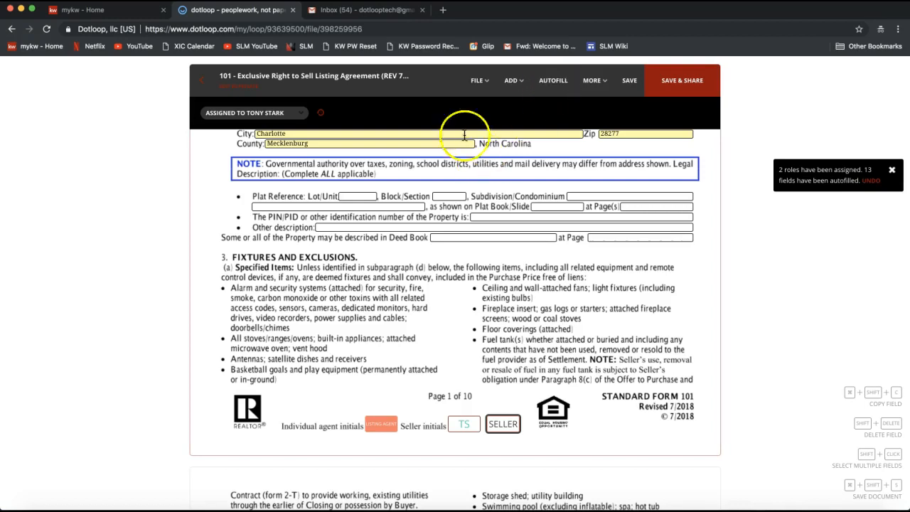
{"action": "left_click", "coordinate": [478, 81]}
{"action": "left_click", "coordinate": [502, 93]}
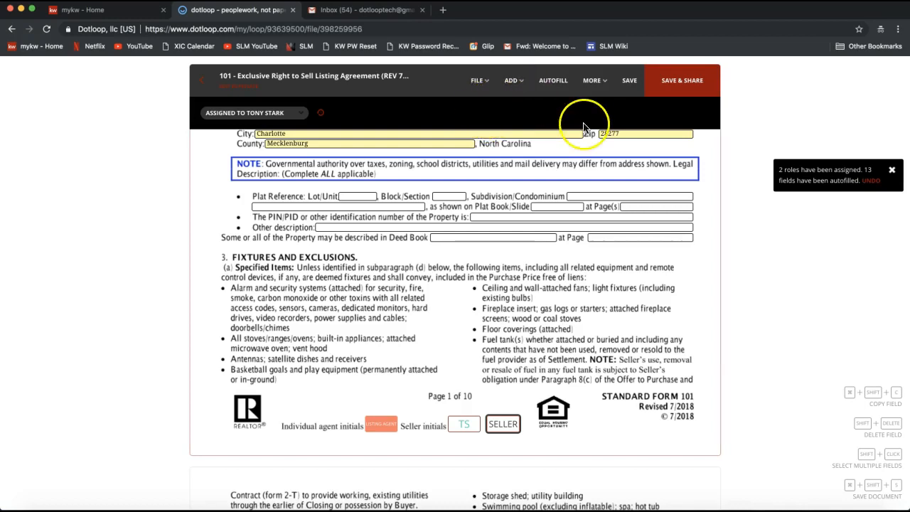
{"action": "left_click", "coordinate": [598, 91]}
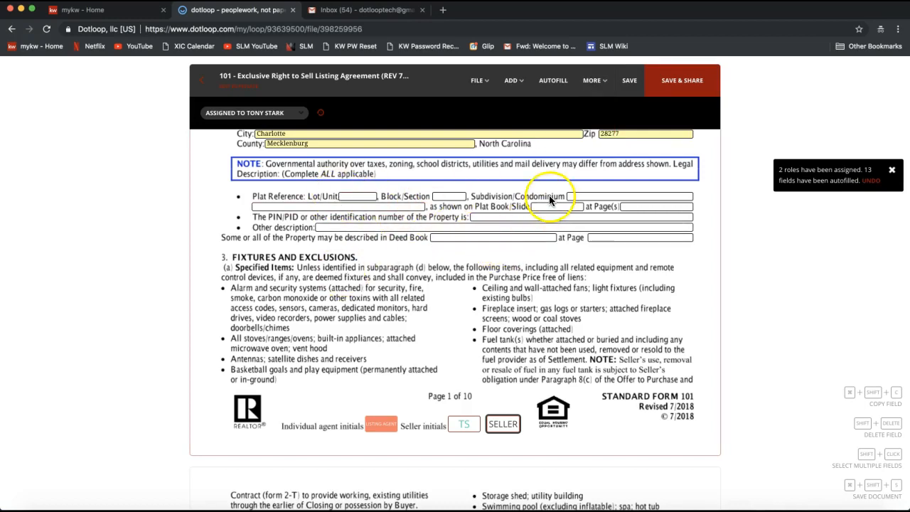
- Save the listing agreement's changes, set up an in-person signing with the seller as signer, and close the signing setup
{"action": "mouse_move", "coordinate": [594, 94]}
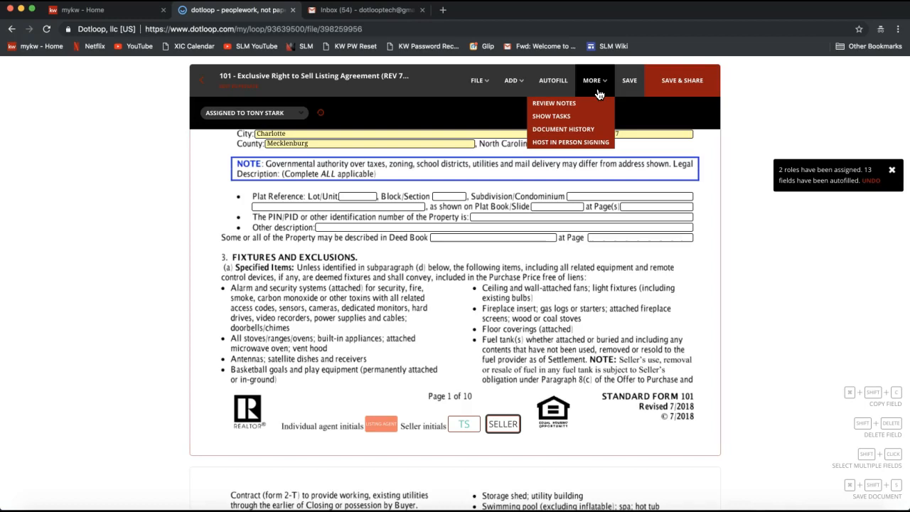
{"action": "left_click", "coordinate": [555, 143]}
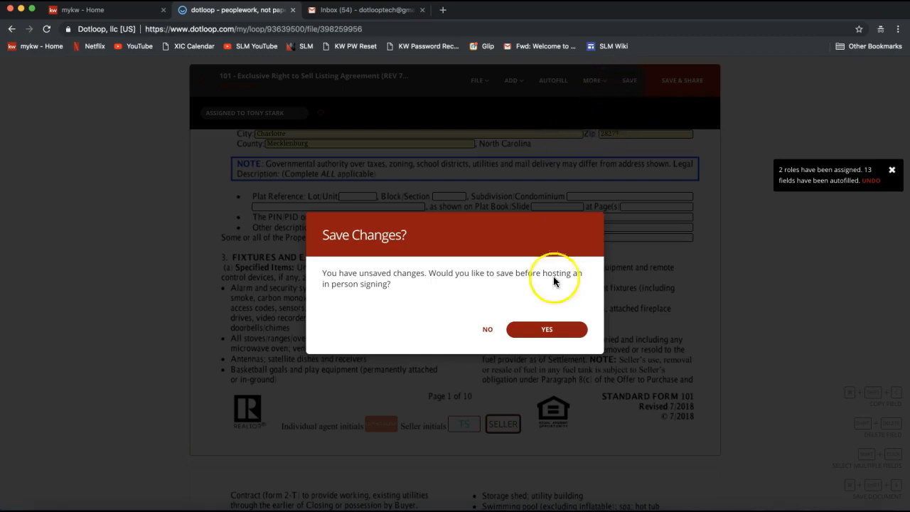
{"action": "left_click", "coordinate": [546, 338]}
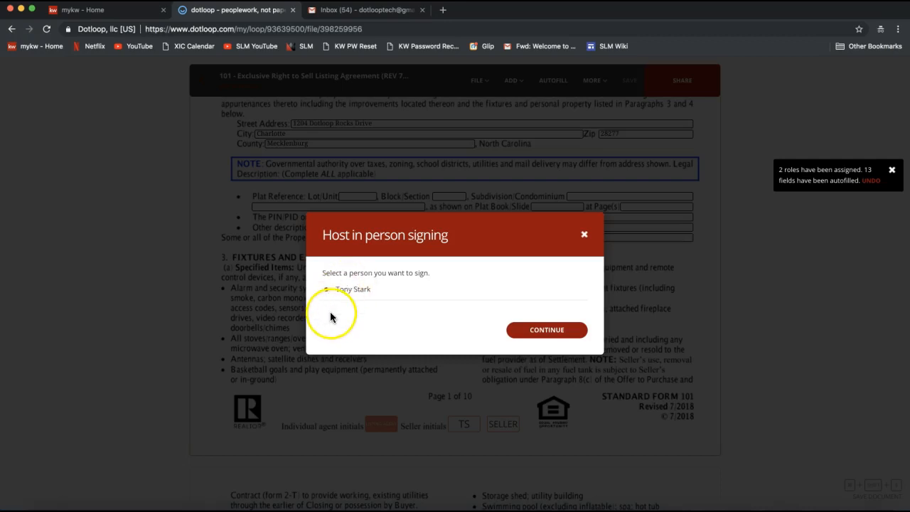
{"action": "left_click", "coordinate": [325, 289]}
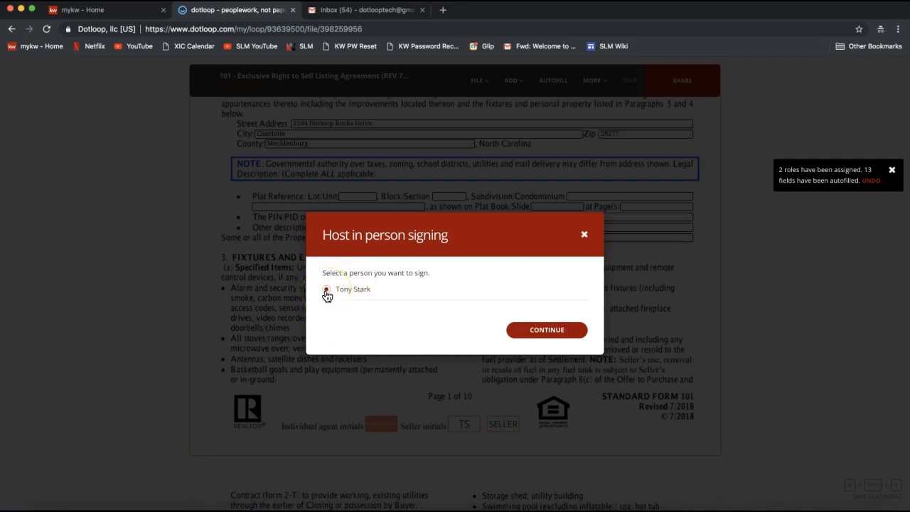
{"action": "left_click", "coordinate": [545, 334]}
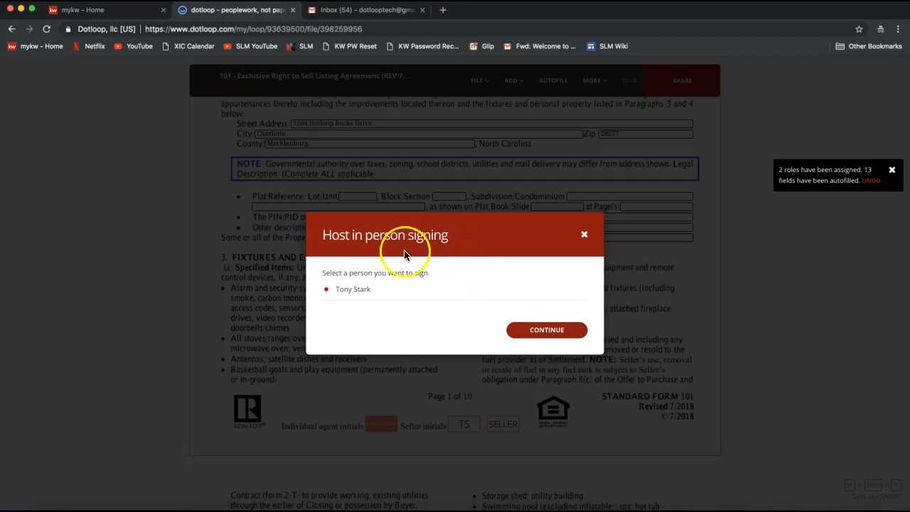
{"action": "left_click", "coordinate": [584, 236]}
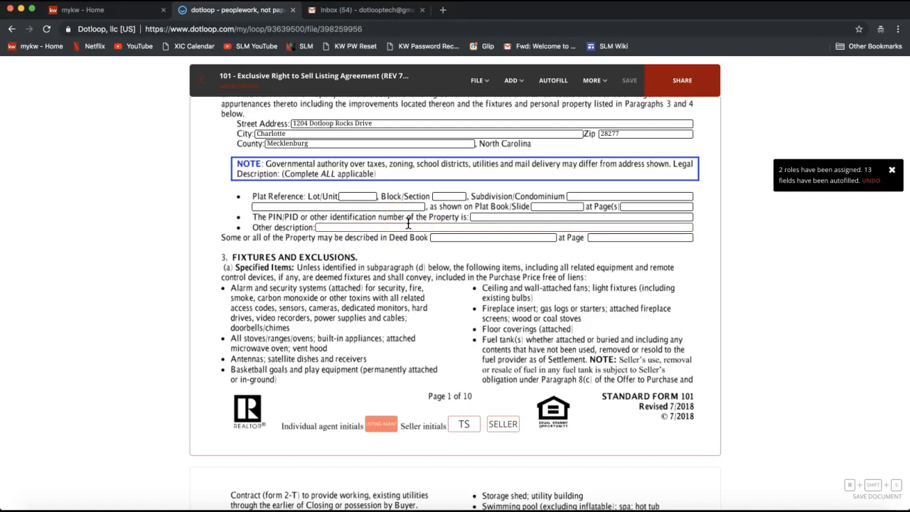
{"action": "left_click", "coordinate": [598, 83]}
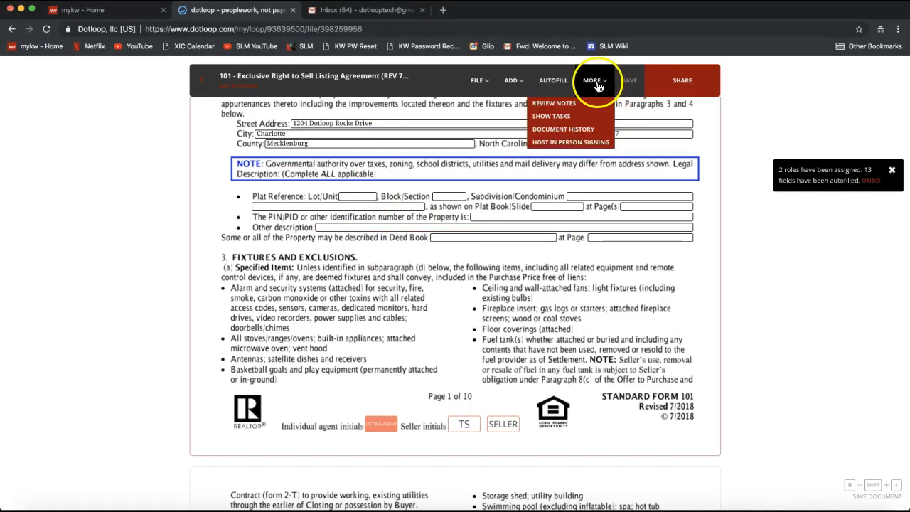
{"action": "left_click", "coordinate": [562, 147]}
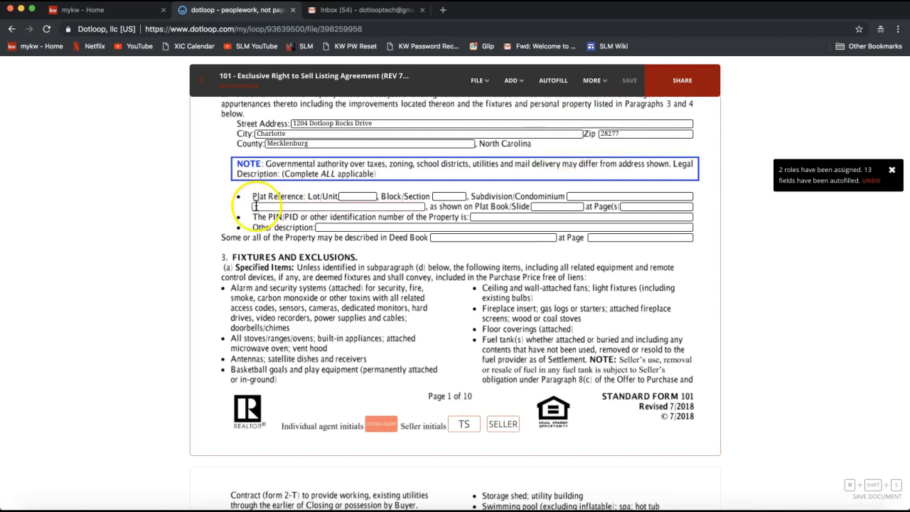
- Leave the listing agreement and return to the document folders of the property's loop
{"action": "scroll", "coordinate": [242, 171], "scroll_direction": "up", "scroll_amount": 5}
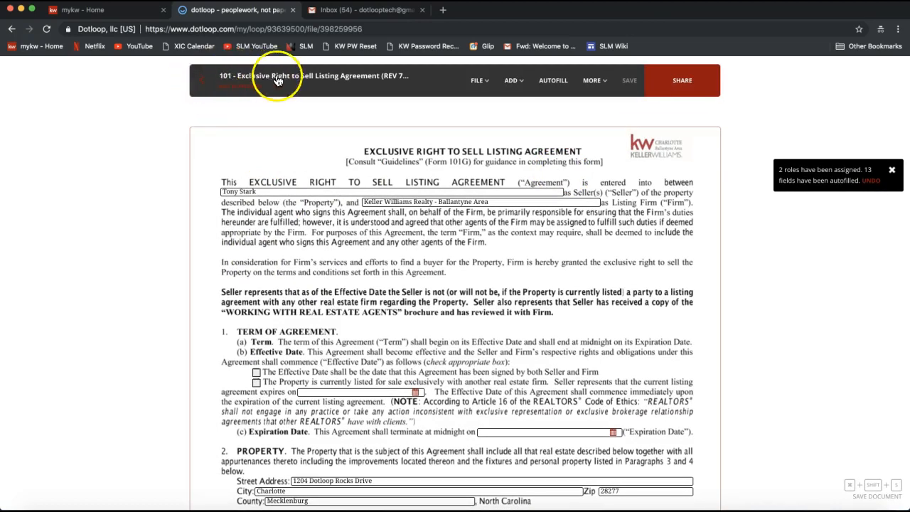
{"action": "left_click", "coordinate": [201, 80]}
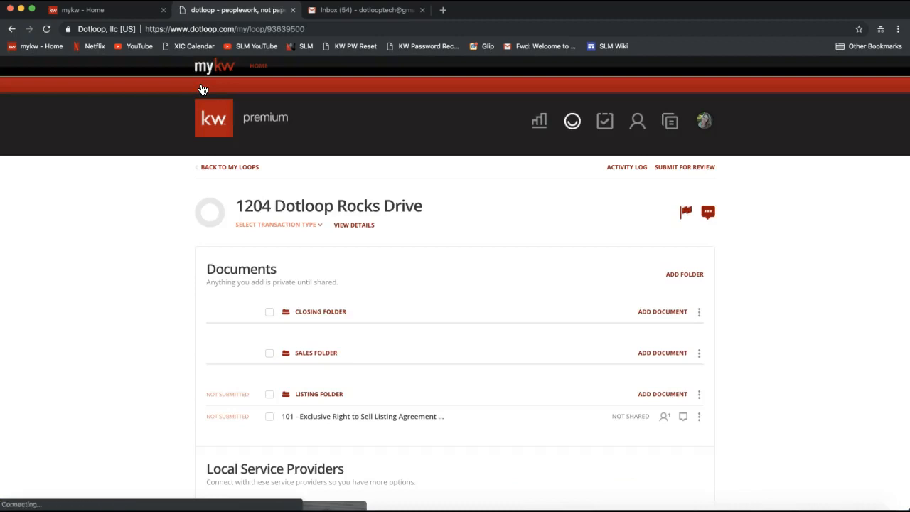
{"action": "scroll", "coordinate": [110, 282], "scroll_direction": "down", "scroll_amount": 3}
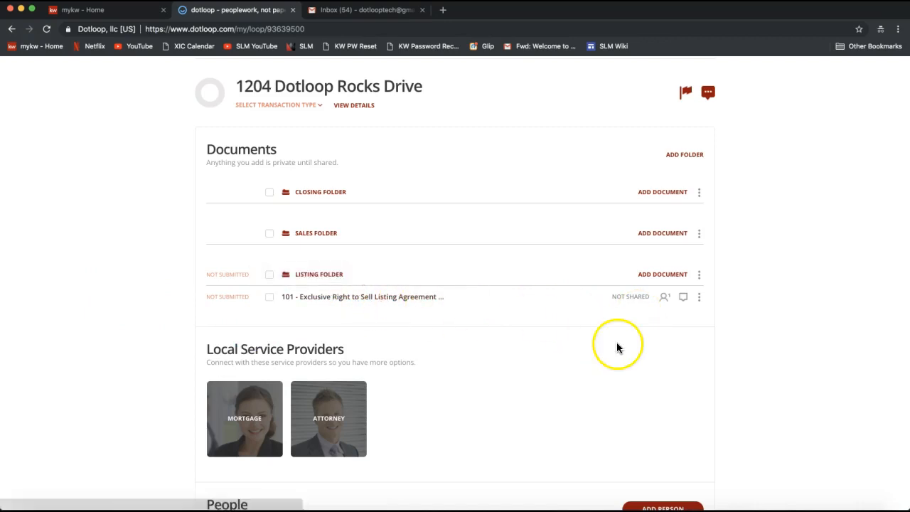
- Review the copy, download, archive and fax options available for the listing agreement in the Listing Folder
{"action": "left_click", "coordinate": [701, 299]}
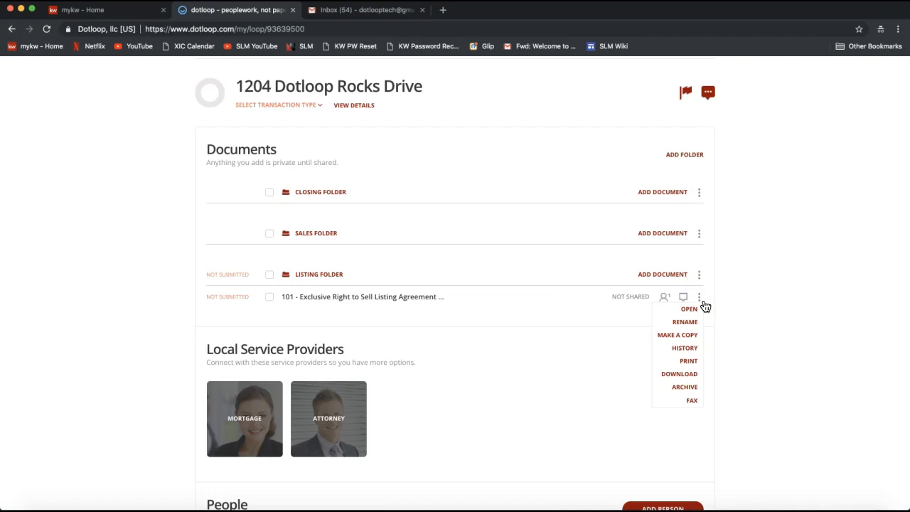
{"action": "left_click", "coordinate": [679, 337]}
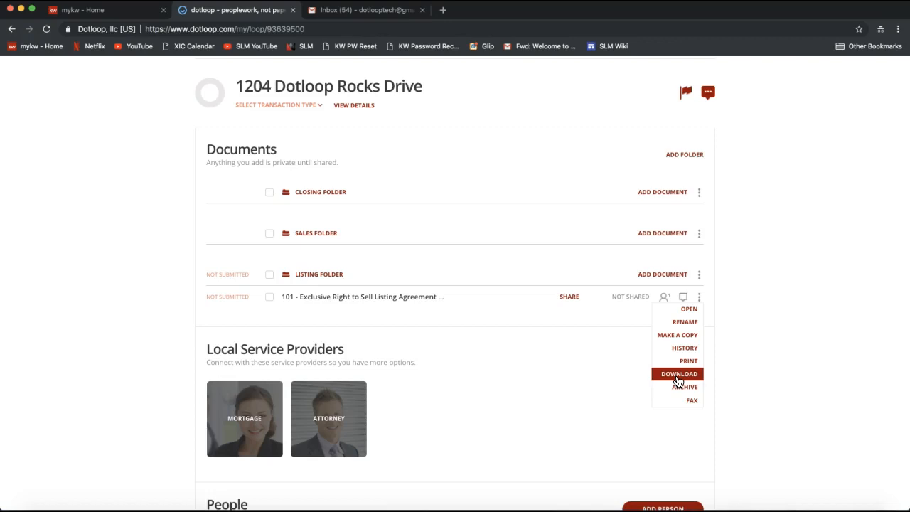
{"action": "left_click", "coordinate": [678, 381]}
{"action": "left_click", "coordinate": [688, 389]}
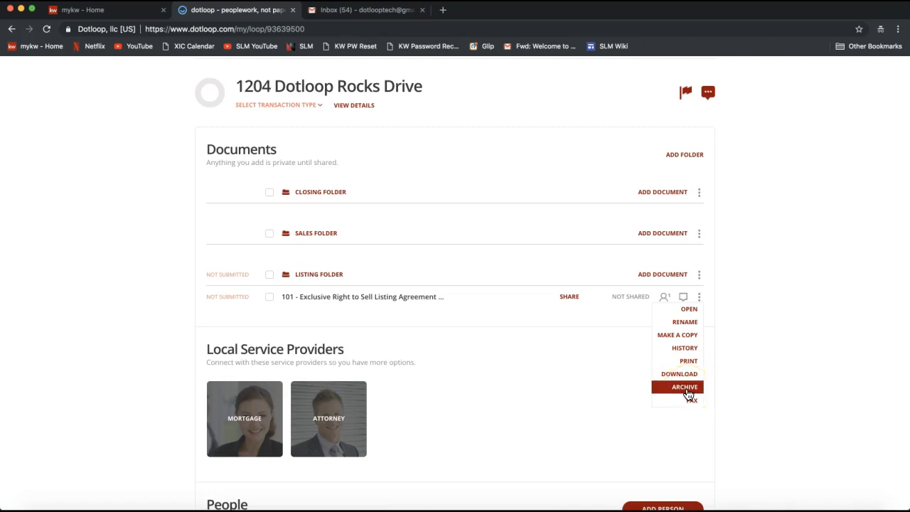
{"action": "left_click", "coordinate": [681, 392]}
{"action": "left_click", "coordinate": [680, 393]}
{"action": "left_click", "coordinate": [680, 404]}
{"action": "left_click", "coordinate": [683, 406]}
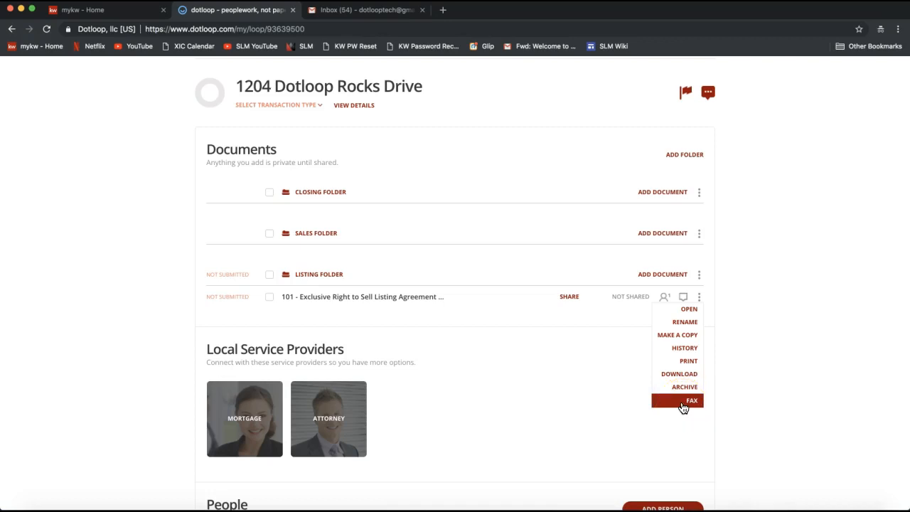
{"action": "left_click", "coordinate": [683, 407]}
{"action": "left_click", "coordinate": [661, 339]}
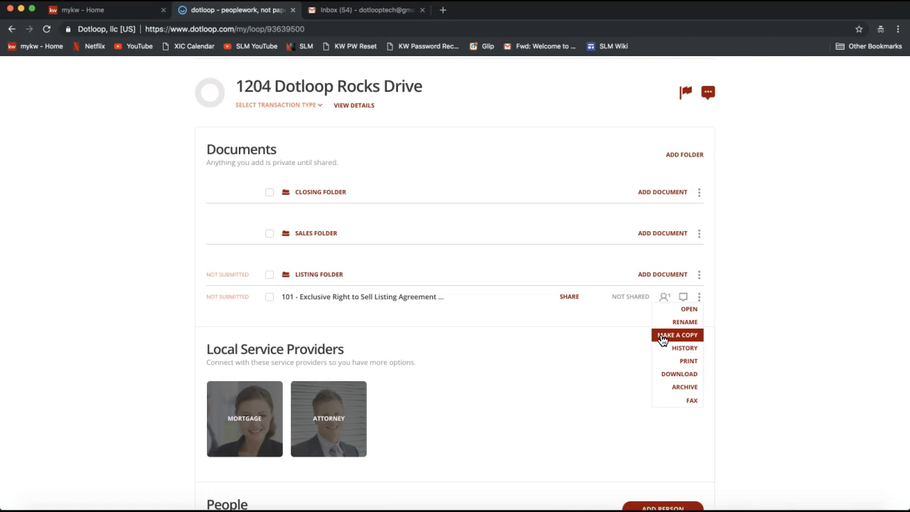
{"action": "left_click", "coordinate": [672, 341]}
{"action": "left_click", "coordinate": [672, 340]}
- Make a copy of the listing agreement as a flat PDF with signatures preserved, sending it to a loop
{"action": "left_click", "coordinate": [701, 302]}
{"action": "left_click", "coordinate": [677, 335]}
{"action": "left_click", "coordinate": [680, 339]}
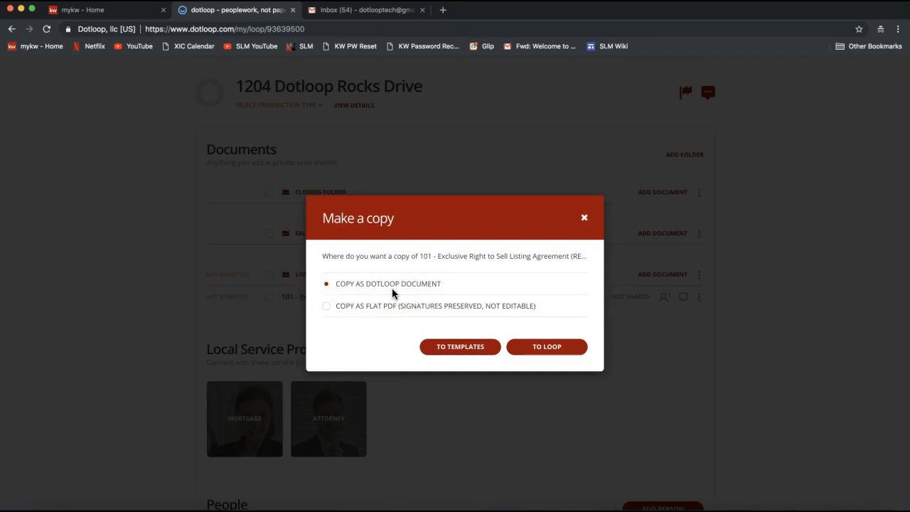
{"action": "left_click", "coordinate": [327, 307]}
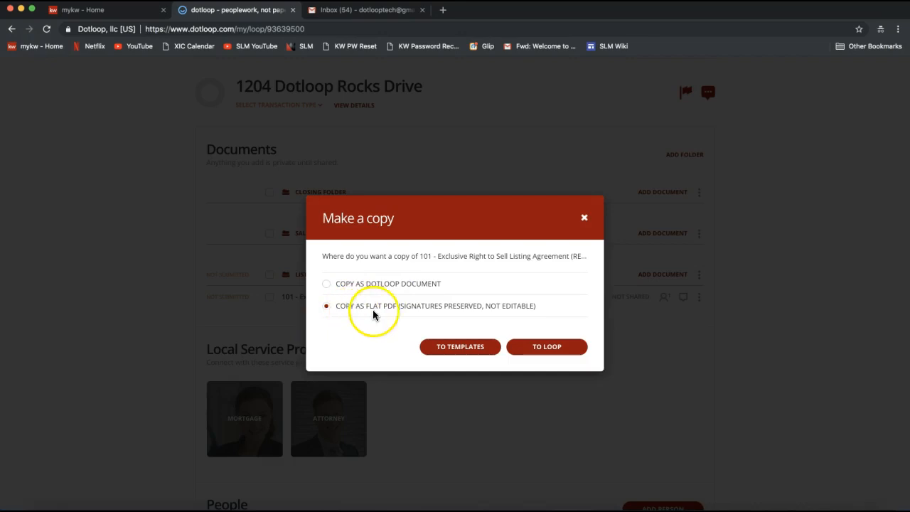
{"action": "left_click_drag", "start_coordinate": [399, 305], "coordinate": [484, 304]}
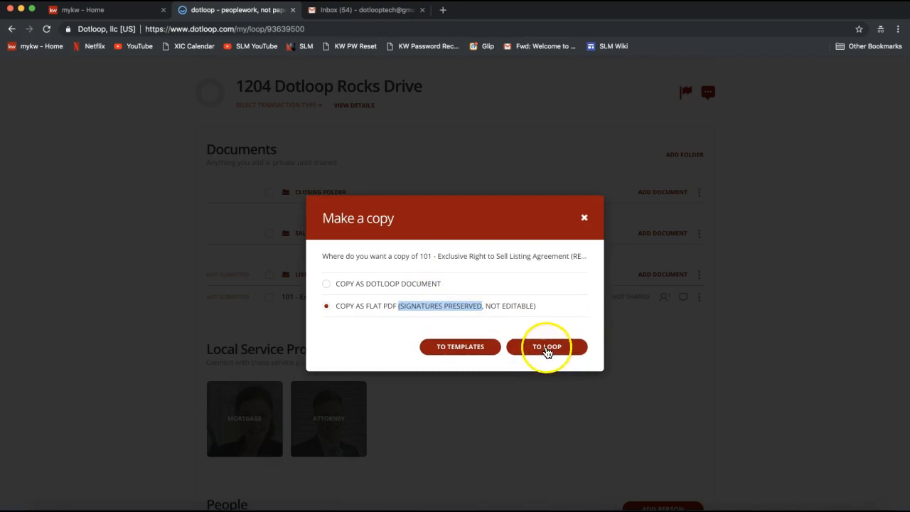
{"action": "left_click", "coordinate": [547, 351]}
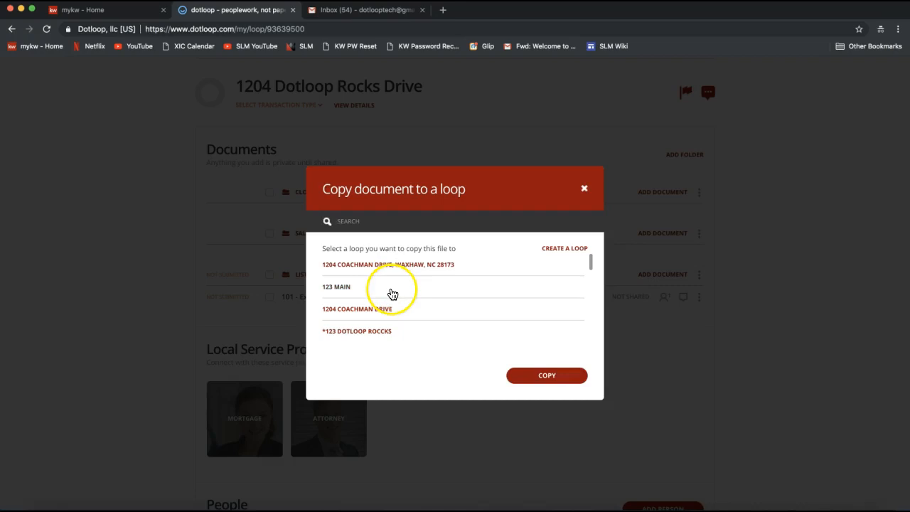
- Search the destination loops by the property's street address and select the matching loop
{"action": "type", "text": "1204 C"}
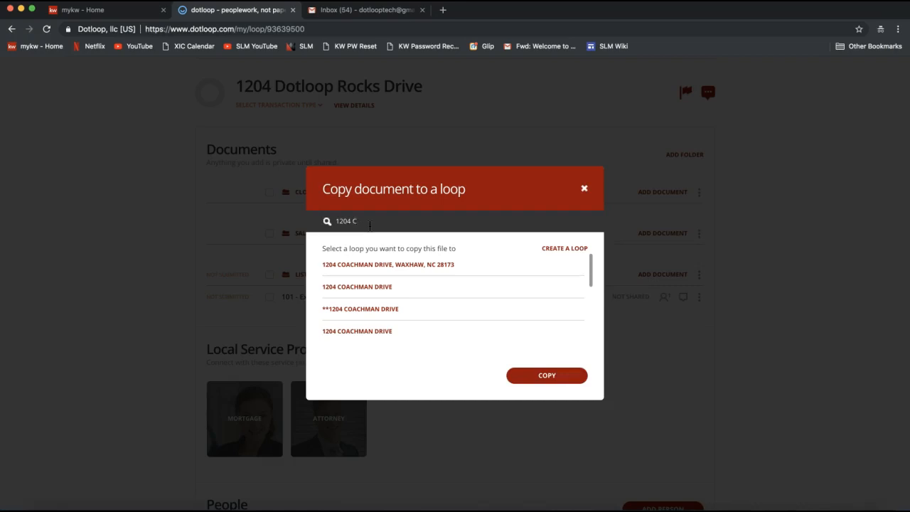
{"action": "key", "text": "BackSpace"}
{"action": "type", "text": "Dotloo"}
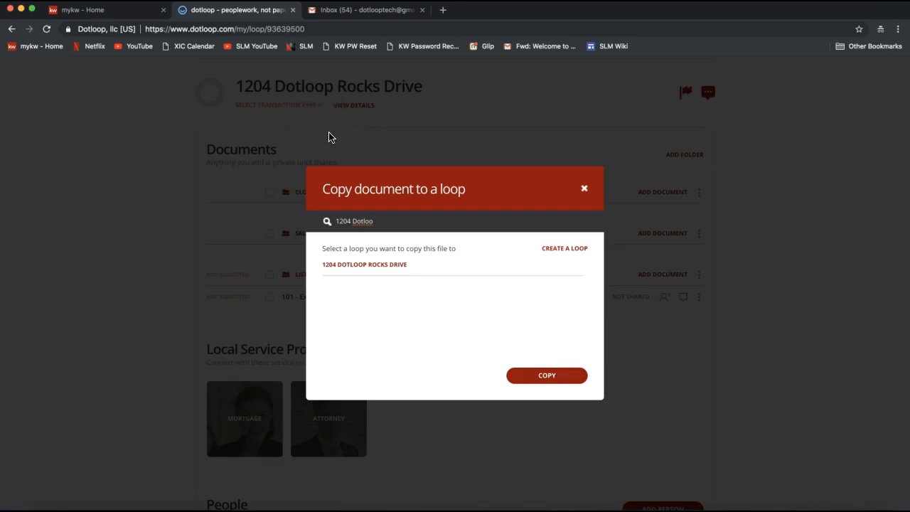
{"action": "left_click", "coordinate": [366, 271]}
{"action": "left_click", "coordinate": [364, 270]}
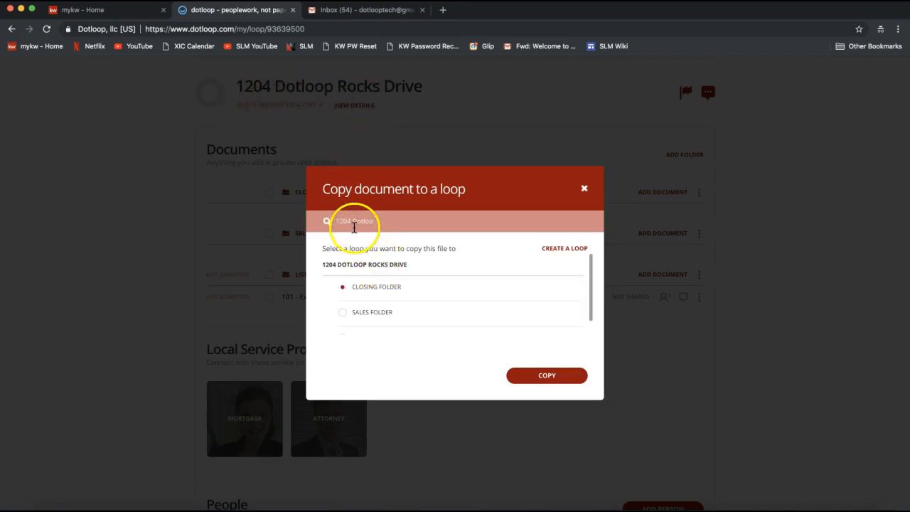
- Choose the Sales Folder as the destination, copy the flat PDF there and close the import summary
{"action": "left_click", "coordinate": [391, 220]}
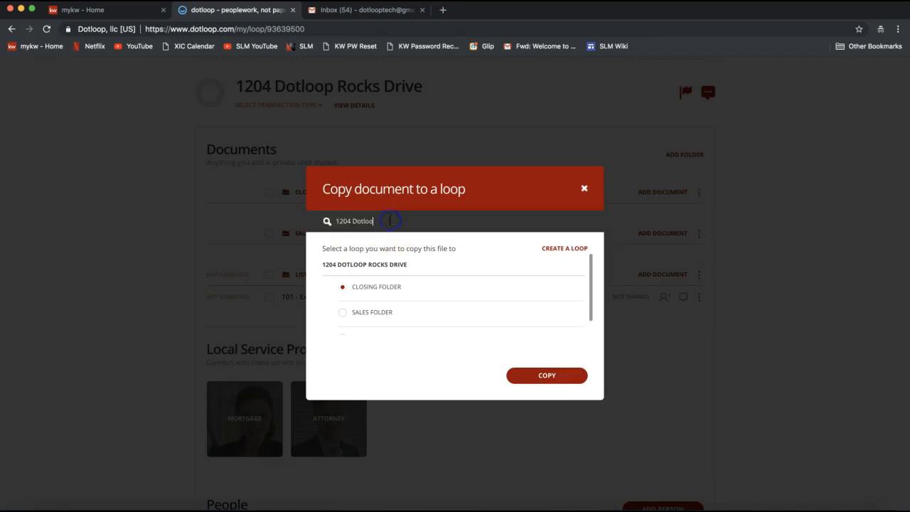
{"action": "scroll", "coordinate": [396, 284], "scroll_direction": "down", "scroll_amount": 1}
{"action": "scroll", "coordinate": [390, 280], "scroll_direction": "up", "scroll_amount": 1}
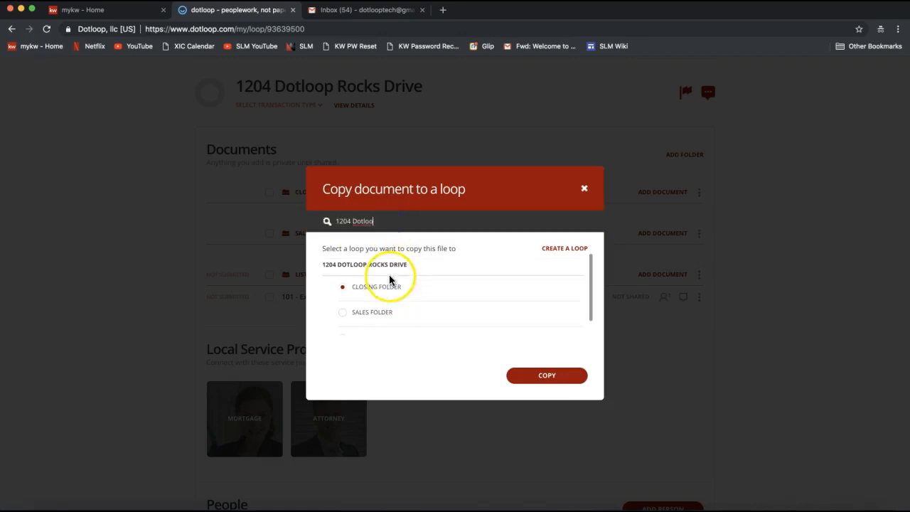
{"action": "scroll", "coordinate": [369, 307], "scroll_direction": "down", "scroll_amount": 1}
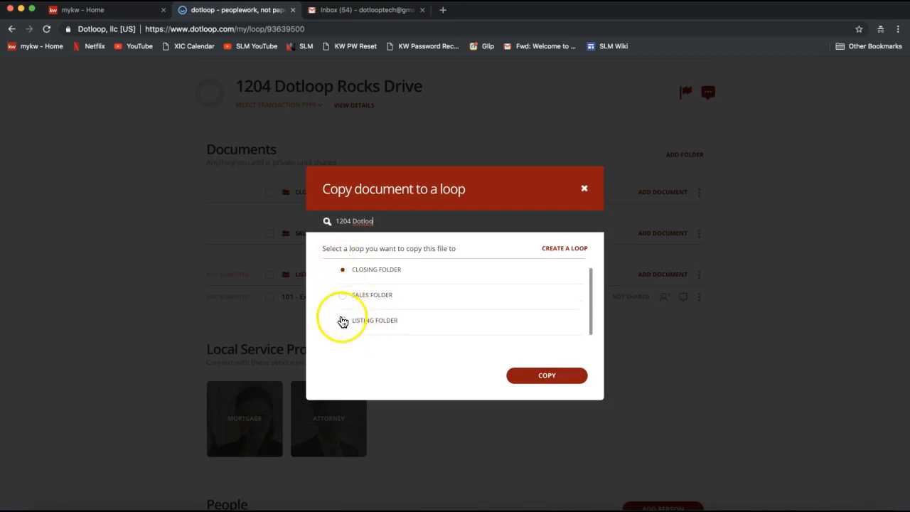
{"action": "left_click", "coordinate": [342, 295]}
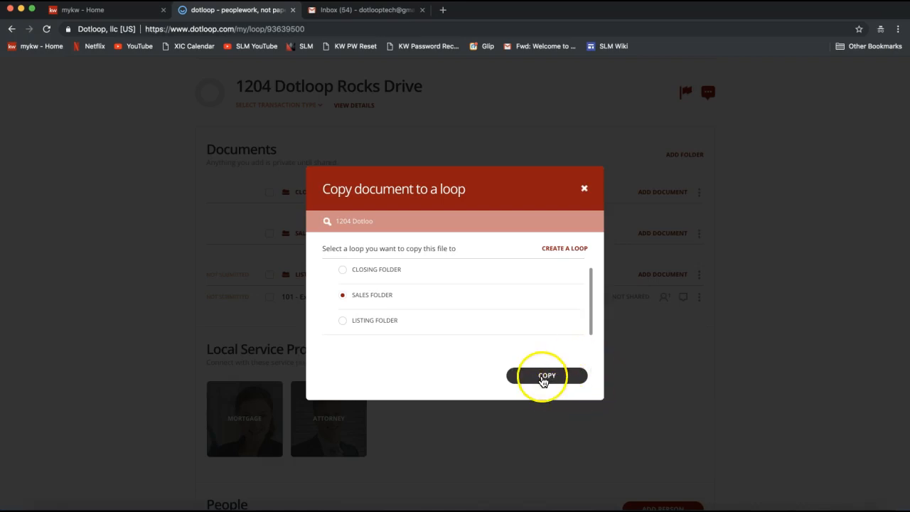
{"action": "left_click", "coordinate": [544, 377]}
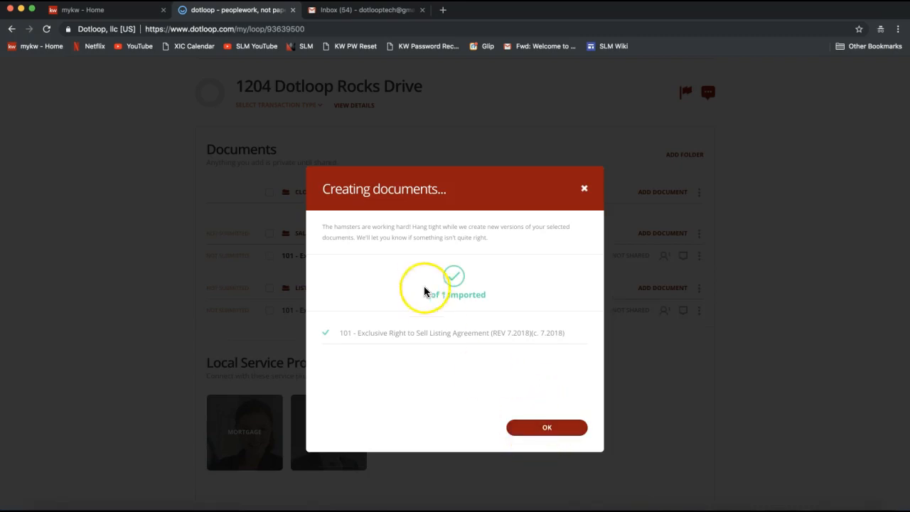
{"action": "left_click", "coordinate": [538, 430]}
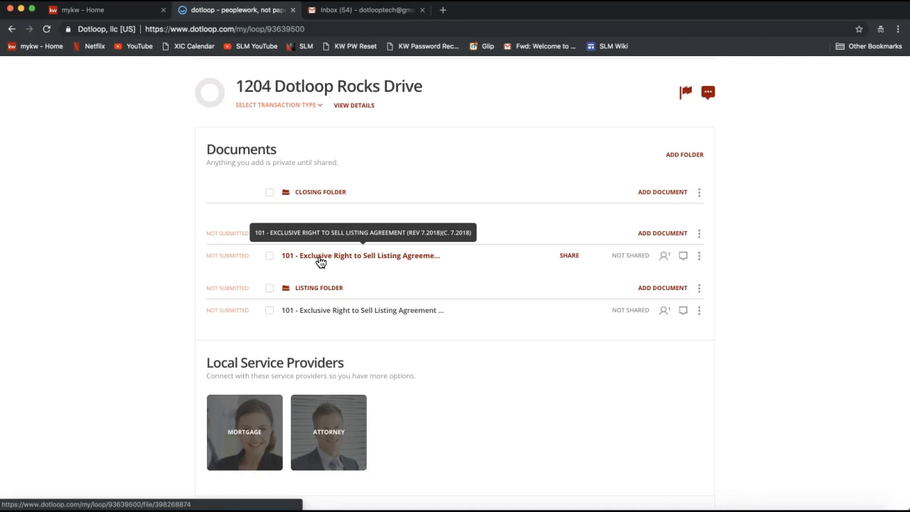
- Open the flat PDF copy in the Sales Folder and check whether the seller name field can be edited
{"action": "left_click", "coordinate": [321, 262]}
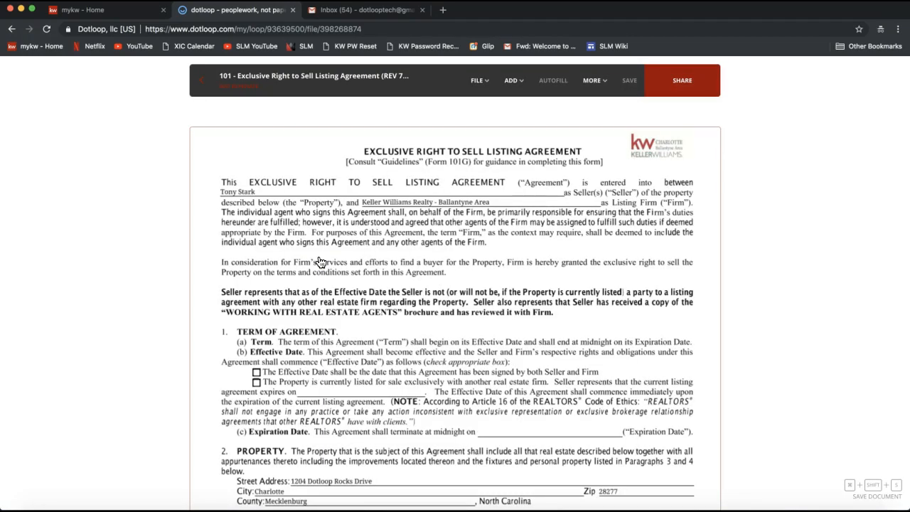
{"action": "left_click", "coordinate": [253, 191]}
{"action": "scroll", "coordinate": [263, 189], "scroll_direction": "down", "scroll_amount": 5}
{"action": "scroll", "coordinate": [263, 189], "scroll_direction": "up", "scroll_amount": 8}
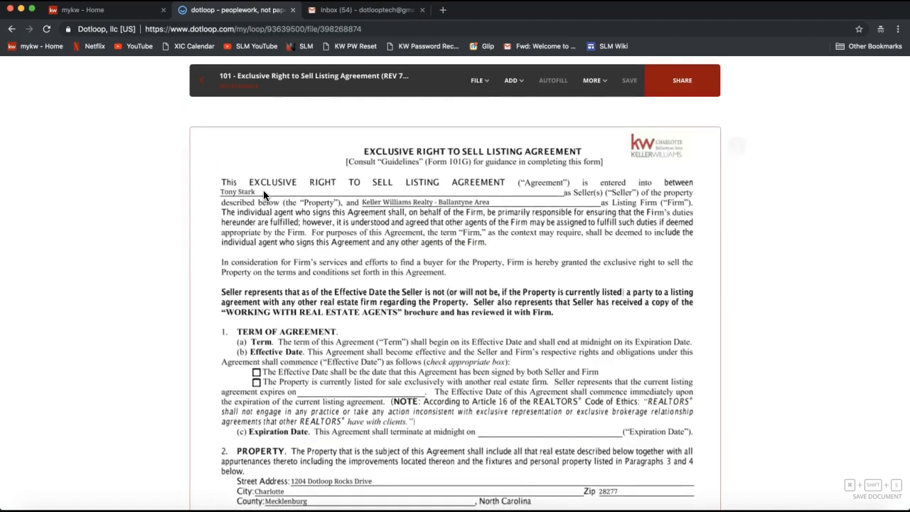
{"action": "left_click", "coordinate": [230, 201]}
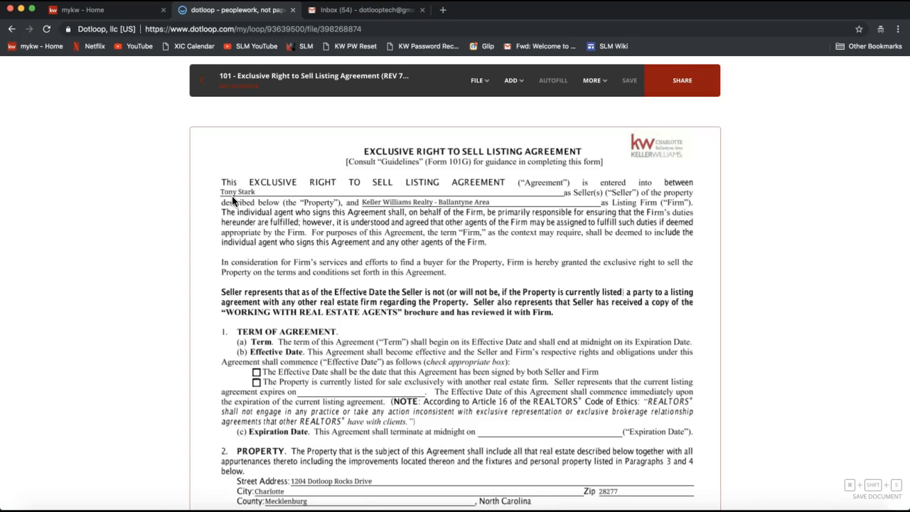
- Add a strikethrough over the seller's name on the first line of the listing agreement
{"action": "left_click", "coordinate": [513, 82]}
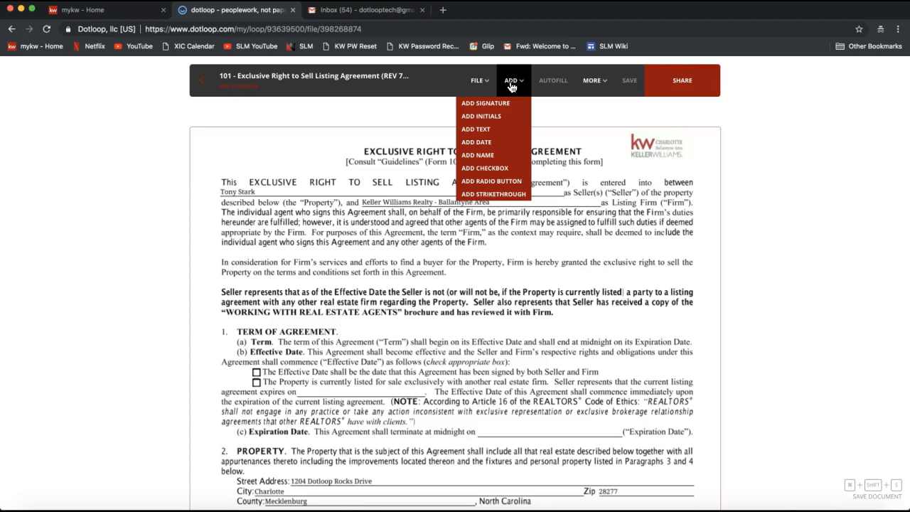
{"action": "left_click", "coordinate": [499, 147]}
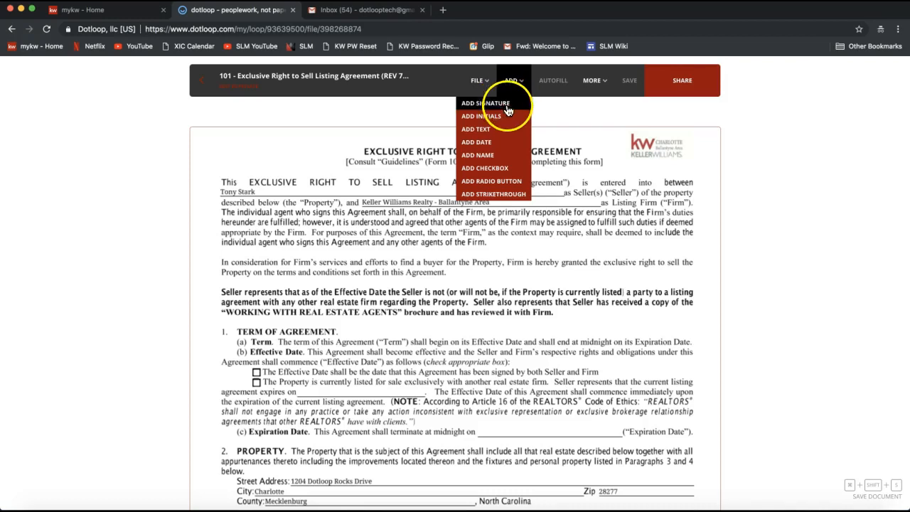
{"action": "left_click", "coordinate": [479, 198]}
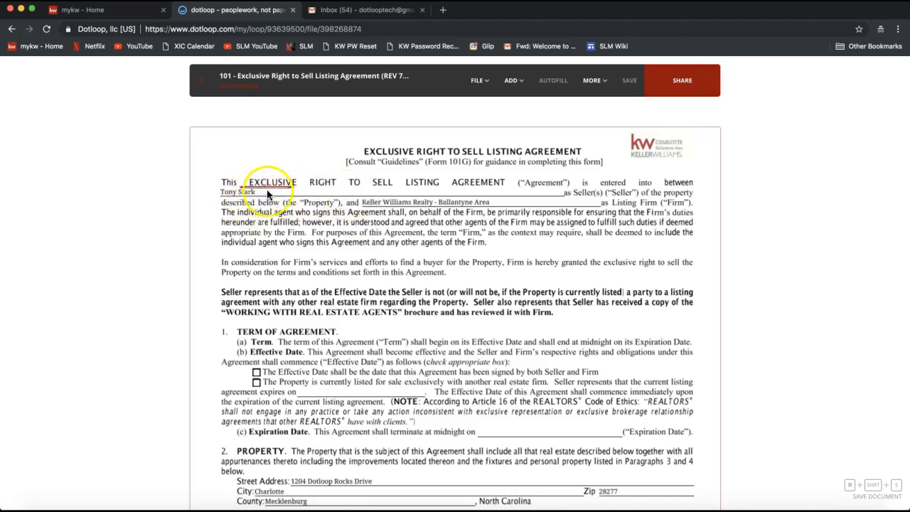
{"action": "left_click", "coordinate": [235, 199]}
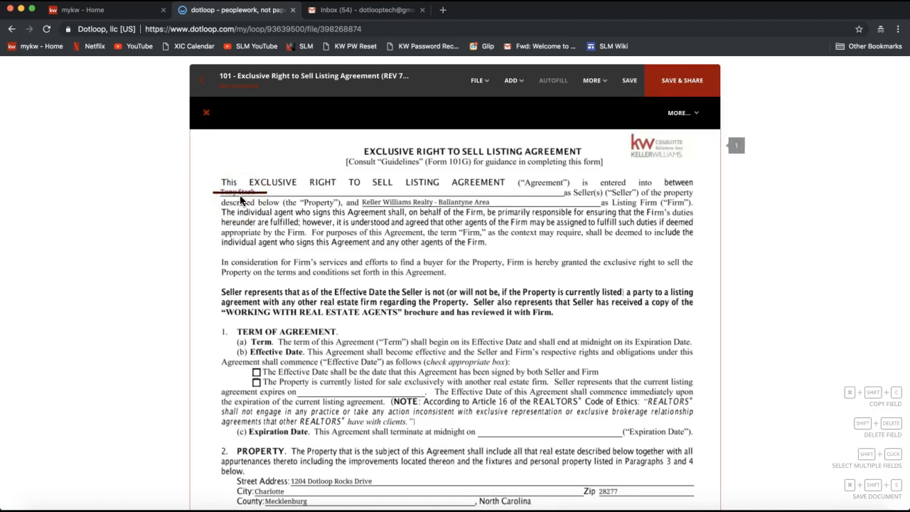
{"action": "left_click", "coordinate": [245, 197]}
{"action": "left_click", "coordinate": [262, 194]}
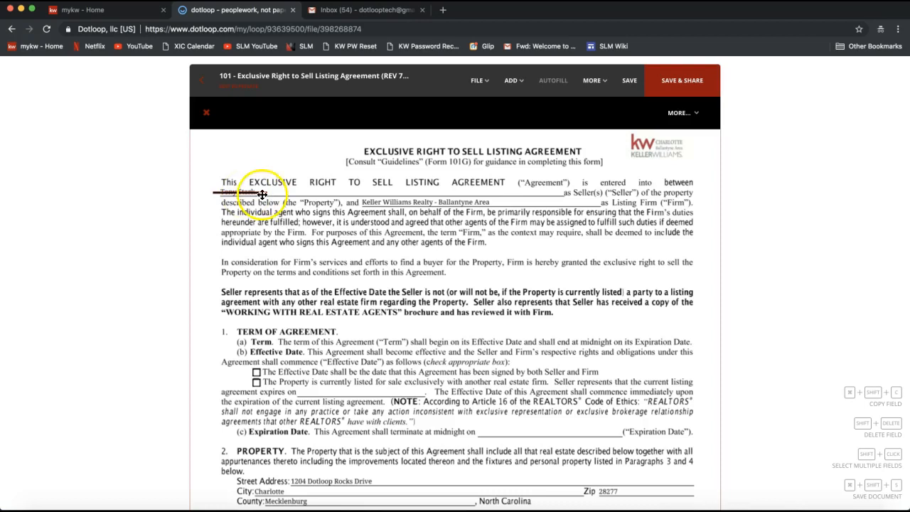
- Add a text field beside the struck-out name, enter the seller's corrected full name and widen the field to fit one line
{"action": "left_click", "coordinate": [510, 82]}
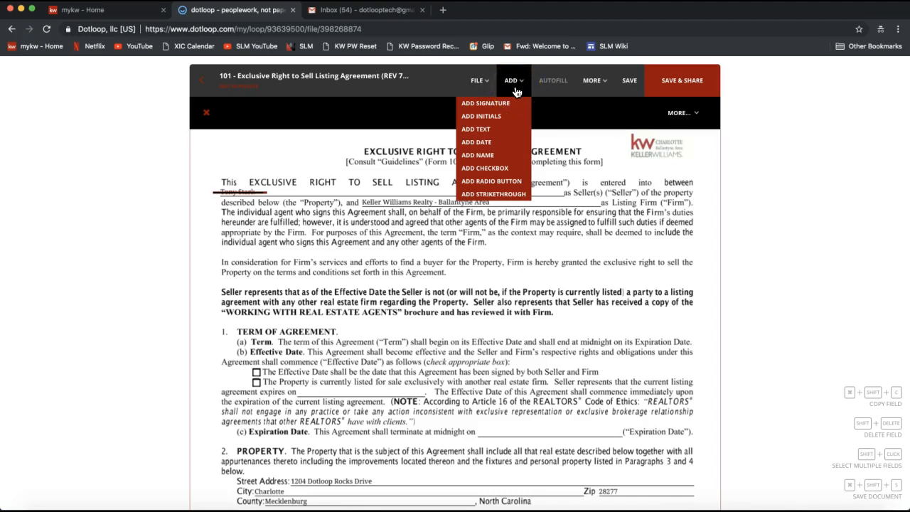
{"action": "left_click", "coordinate": [480, 132]}
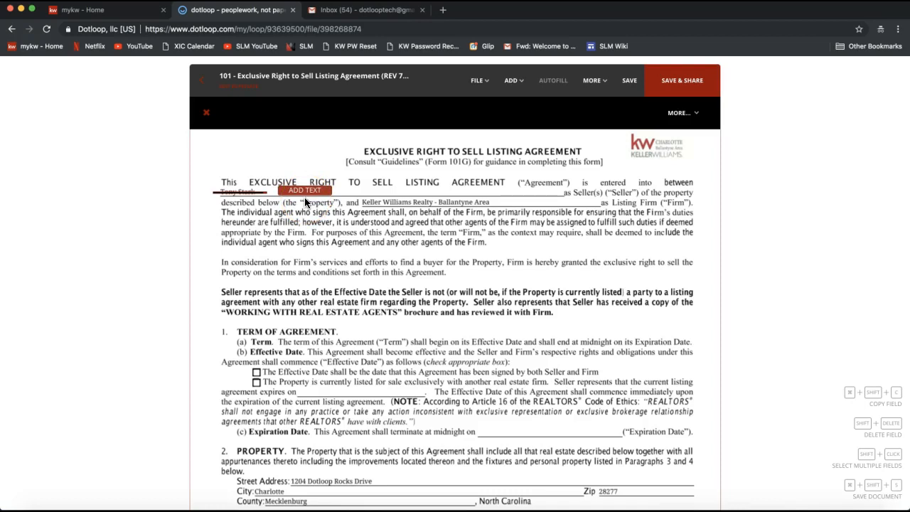
{"action": "left_click", "coordinate": [304, 197]}
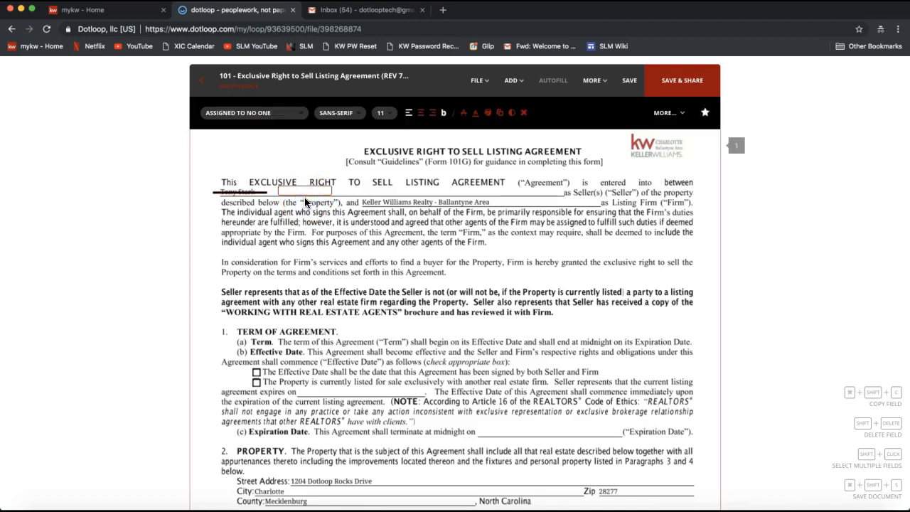
{"action": "type", "text": "Anthony Sark"}
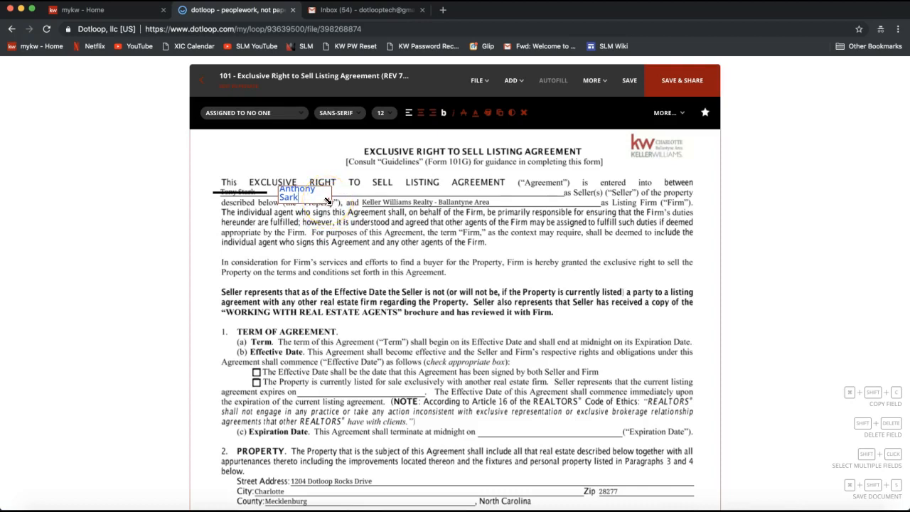
{"action": "left_click_drag", "start_coordinate": [327, 201], "coordinate": [433, 193]}
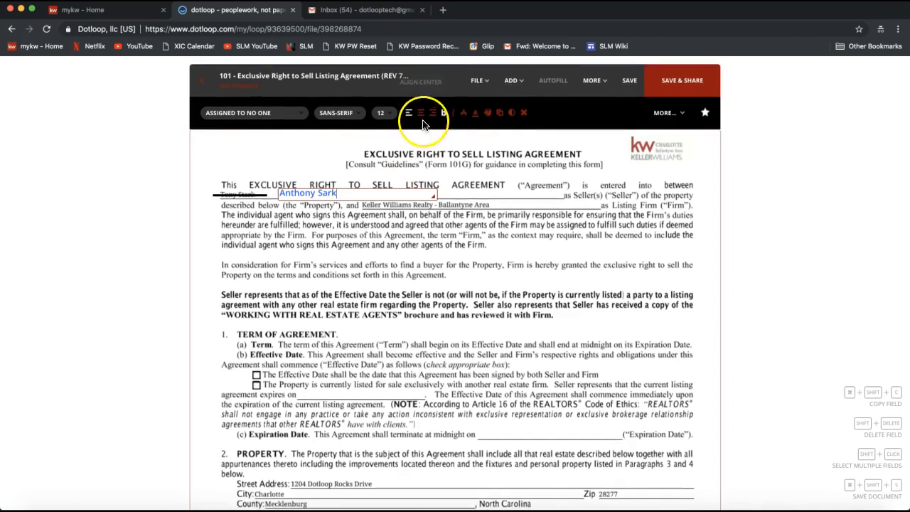
- Add an initials field in the page margin just above the struck-out seller name
{"action": "left_click", "coordinate": [514, 81]}
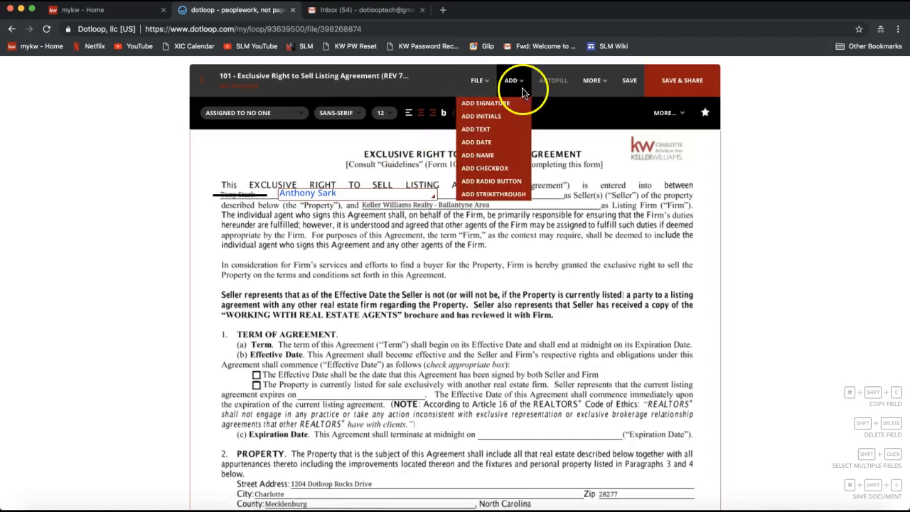
{"action": "left_click", "coordinate": [483, 118]}
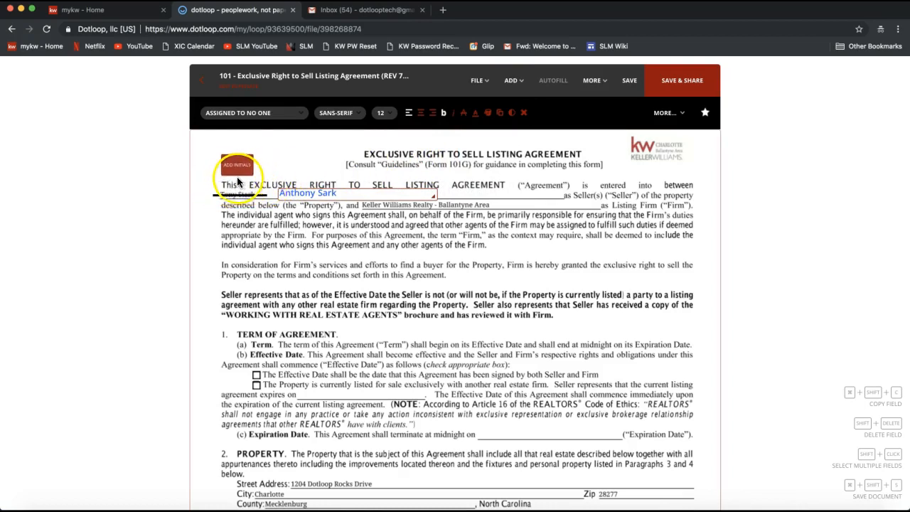
{"action": "left_click", "coordinate": [238, 182]}
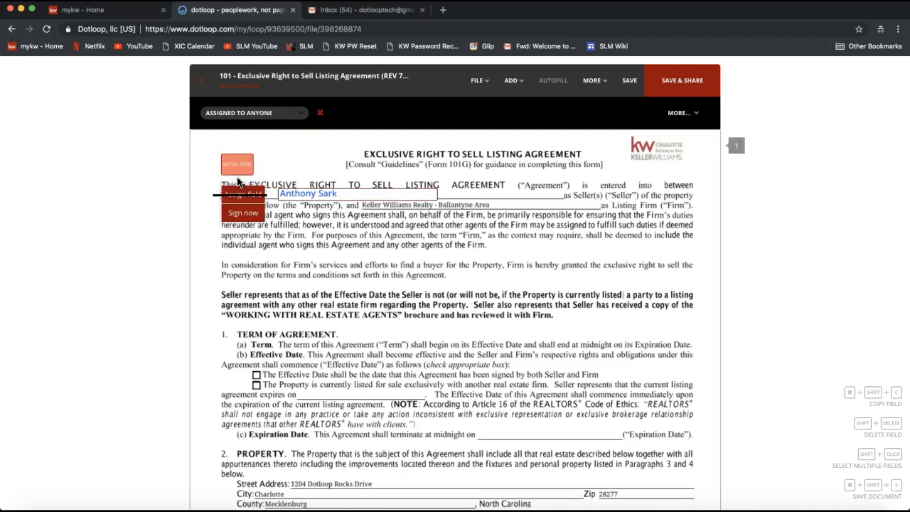
{"action": "left_click_drag", "start_coordinate": [232, 153], "coordinate": [210, 146]}
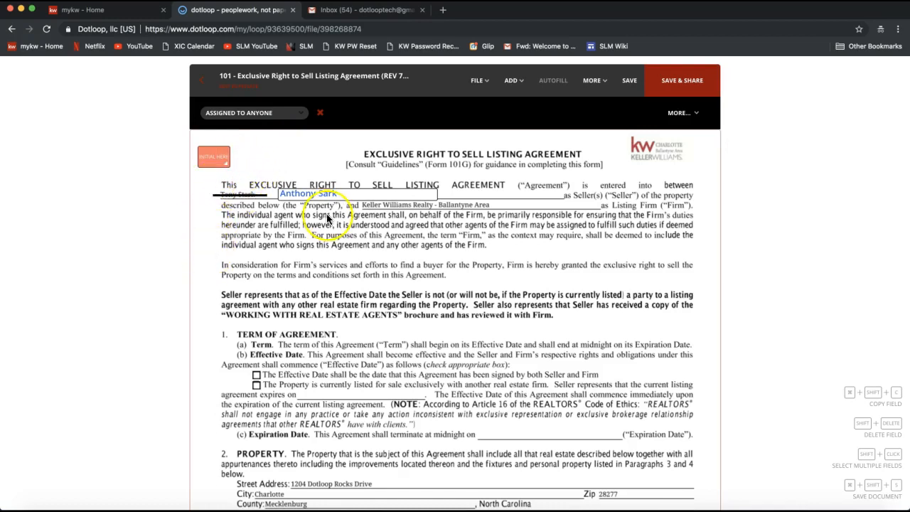
- Assign the new initials field to the seller and move it slightly closer to the struck-out name
{"action": "scroll", "coordinate": [327, 218], "scroll_direction": "down", "scroll_amount": 5}
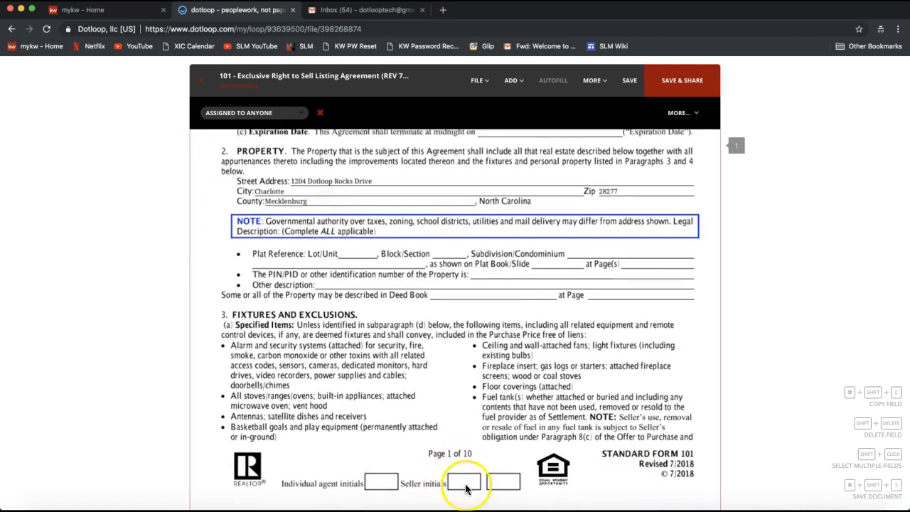
{"action": "scroll", "coordinate": [475, 446], "scroll_direction": "up", "scroll_amount": 2}
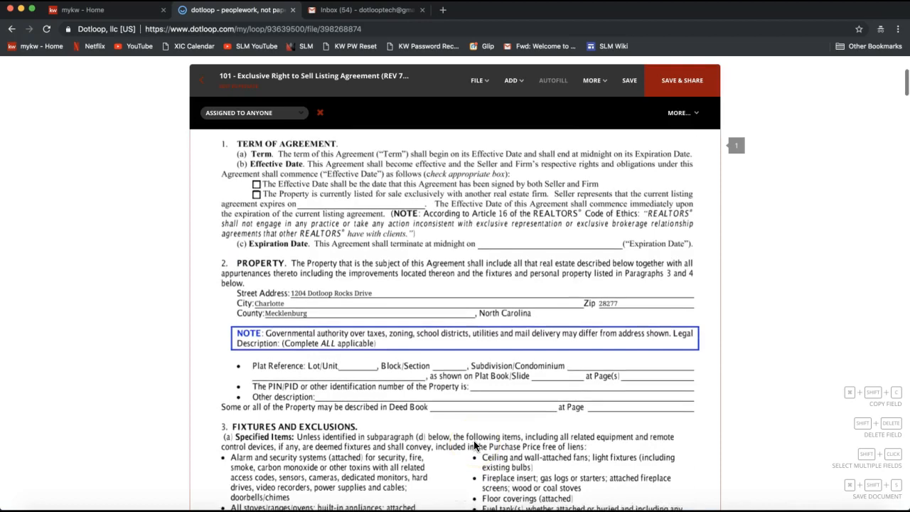
{"action": "scroll", "coordinate": [473, 440], "scroll_direction": "up", "scroll_amount": 3}
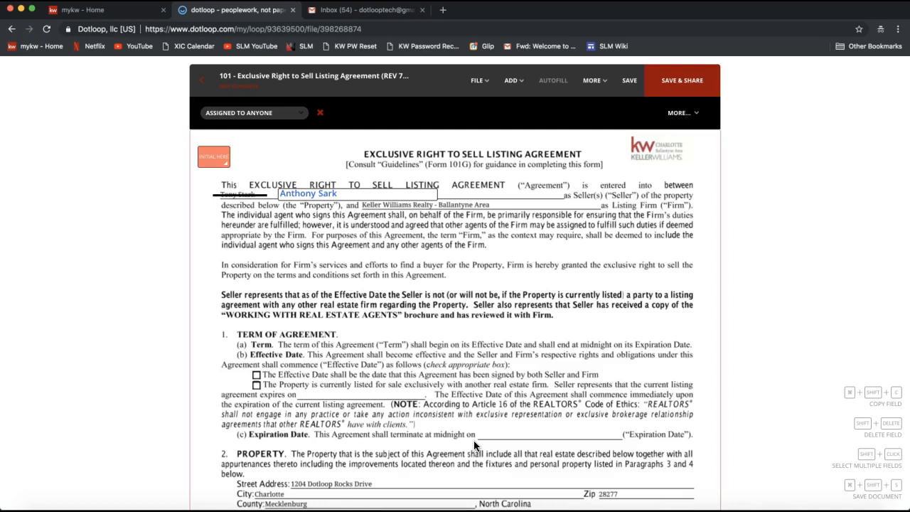
{"action": "scroll", "coordinate": [473, 440], "scroll_direction": "down", "scroll_amount": 2}
{"action": "scroll", "coordinate": [473, 440], "scroll_direction": "up", "scroll_amount": 2}
{"action": "left_click", "coordinate": [512, 84]}
{"action": "left_click", "coordinate": [214, 168]}
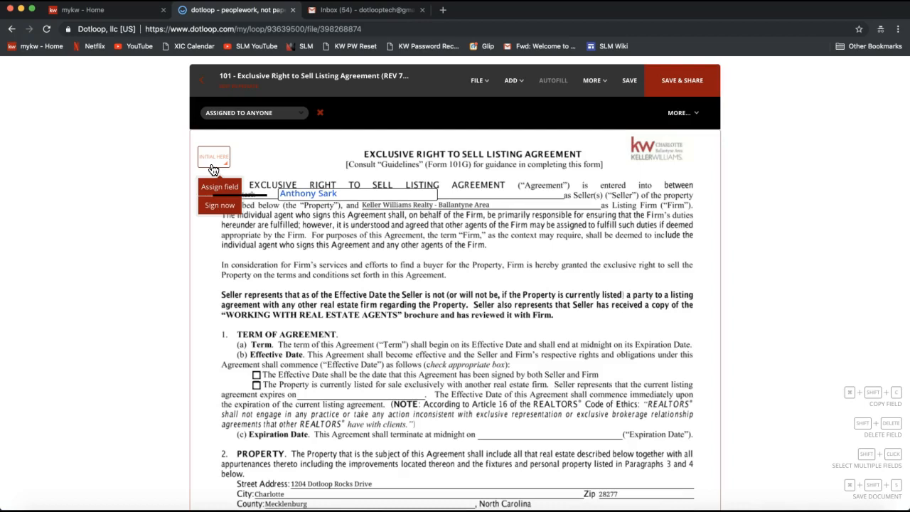
{"action": "left_click", "coordinate": [211, 159]}
{"action": "left_click", "coordinate": [223, 190]}
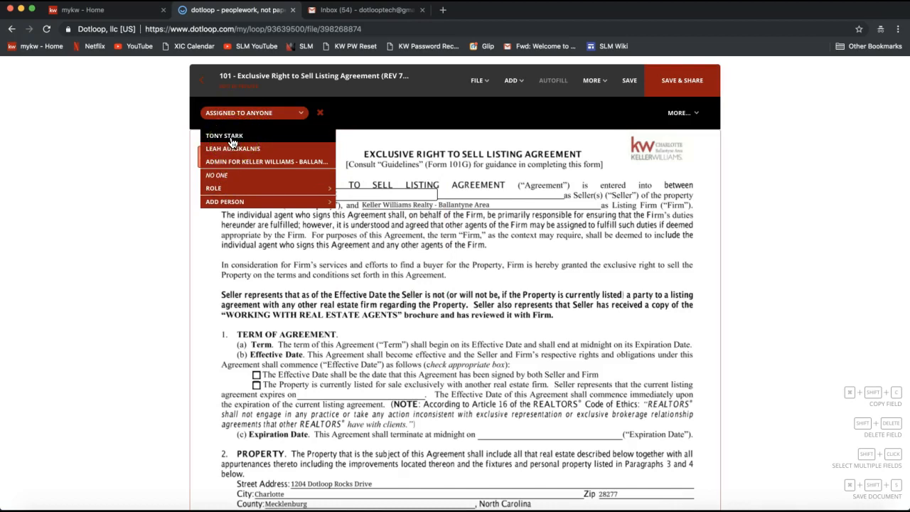
{"action": "left_click", "coordinate": [232, 141]}
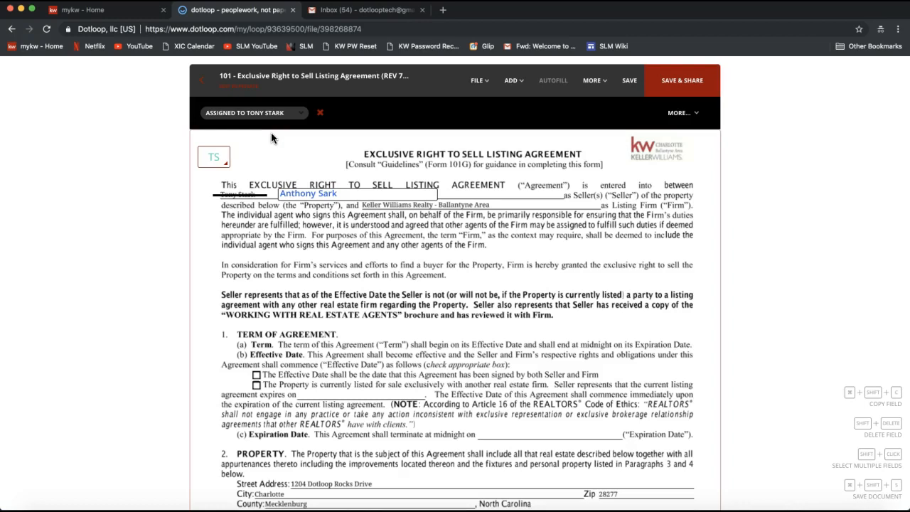
{"action": "left_click", "coordinate": [211, 164]}
{"action": "left_click_drag", "start_coordinate": [212, 147], "coordinate": [215, 157]}
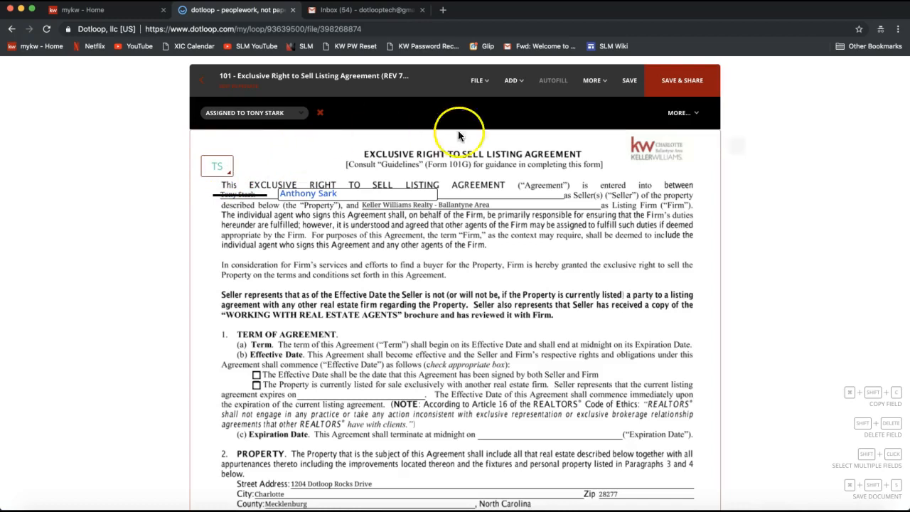
- Place a second initials field in the opening paragraph, then delete it
{"action": "left_click", "coordinate": [512, 80]}
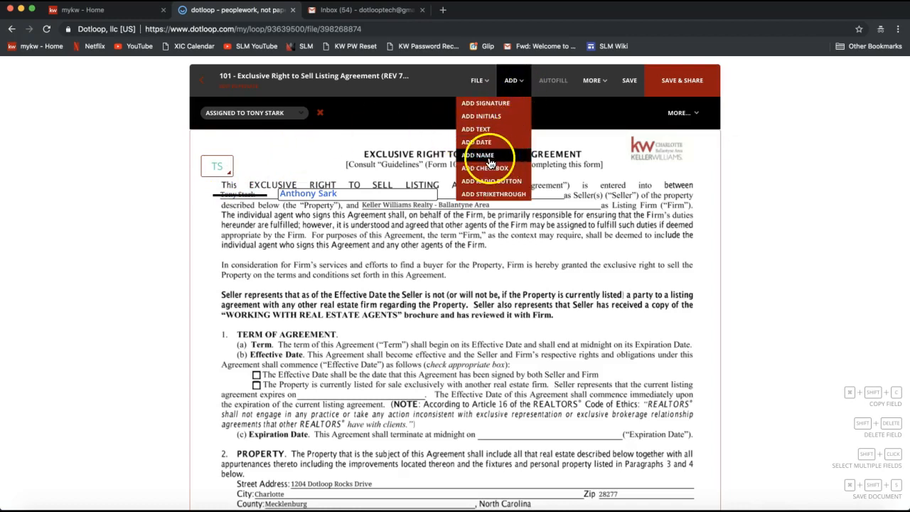
{"action": "left_click", "coordinate": [491, 116]}
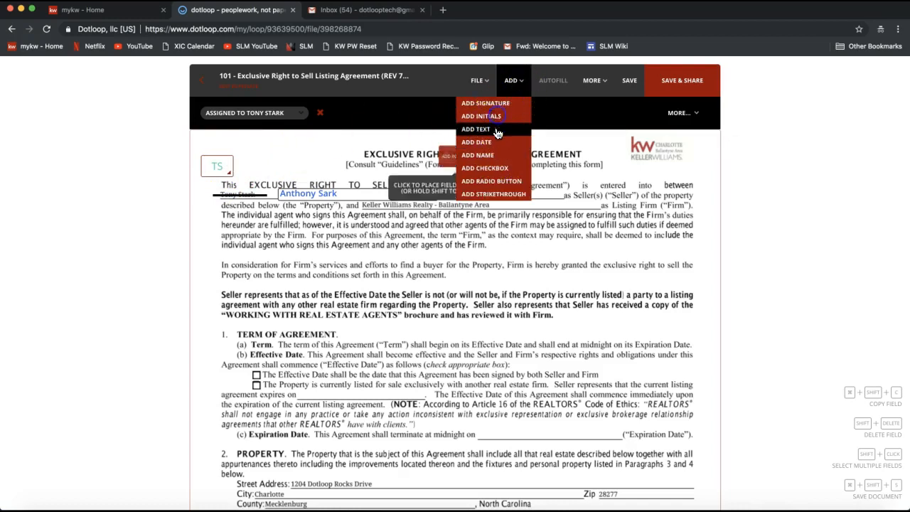
{"action": "left_click", "coordinate": [424, 234]}
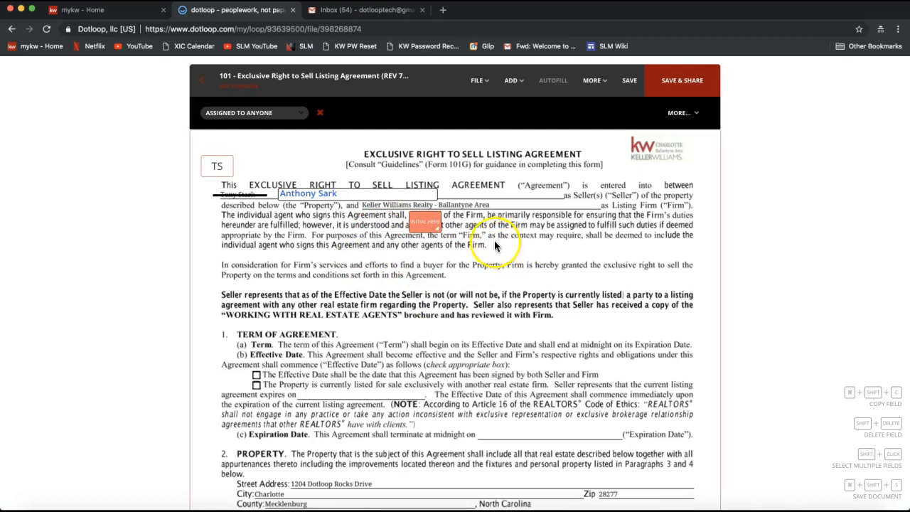
{"action": "left_click", "coordinate": [418, 232]}
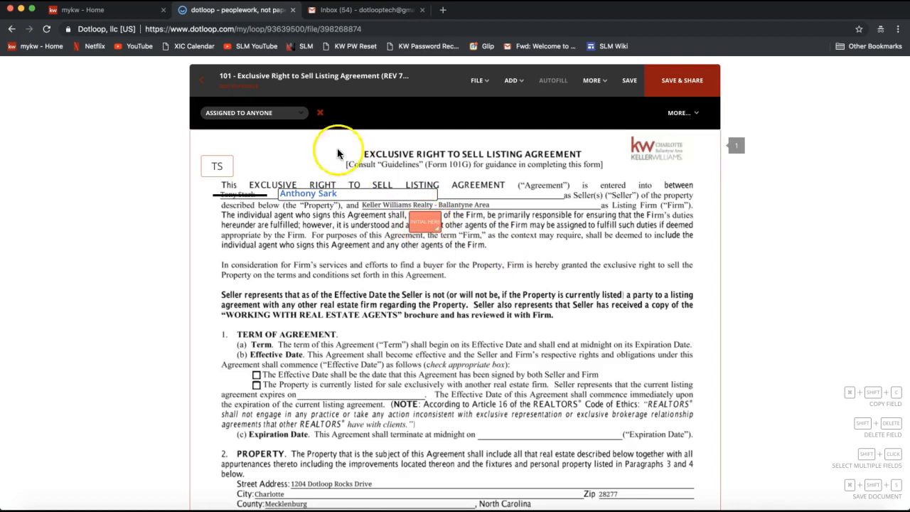
{"action": "left_click", "coordinate": [320, 116]}
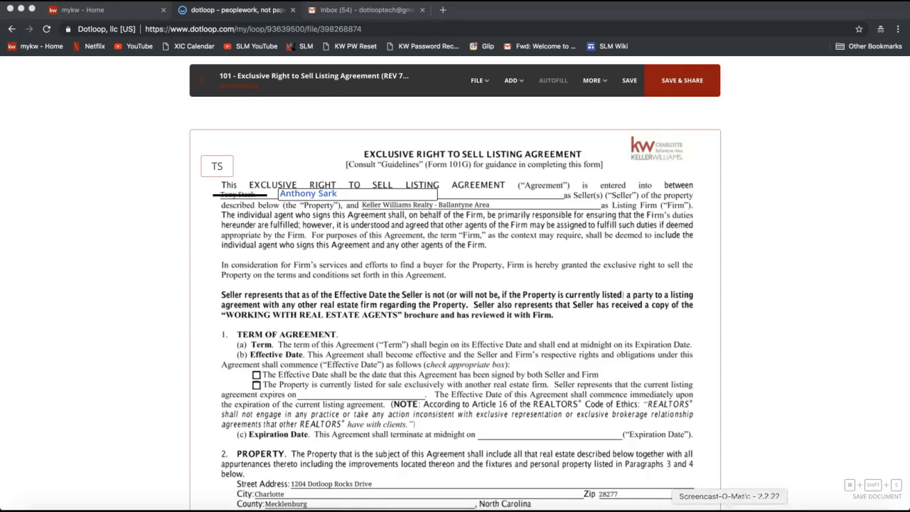
- Switch to join.me, send everyone the chat message "Make a Copy Feature:" with the copied YouTube link, then close the chat and minimize the meeting controls
{"action": "left_click", "coordinate": [614, 509]}
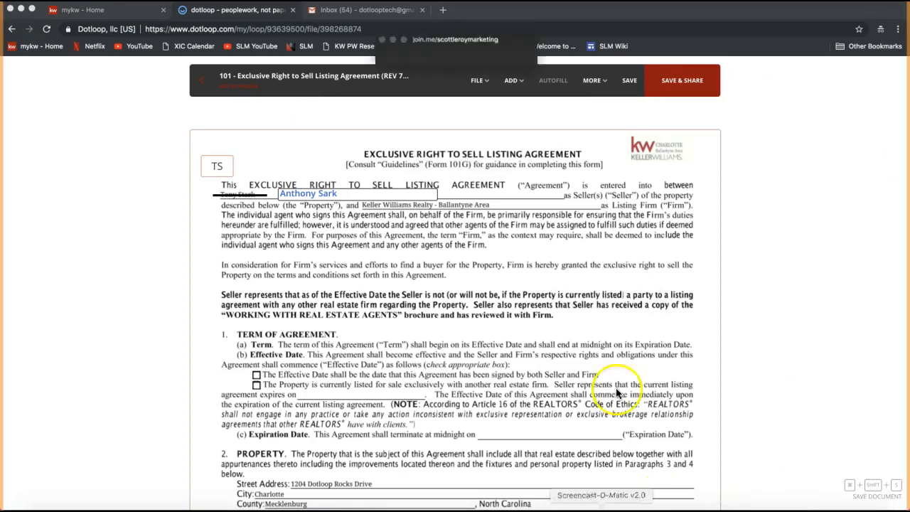
{"action": "left_click", "coordinate": [427, 31]}
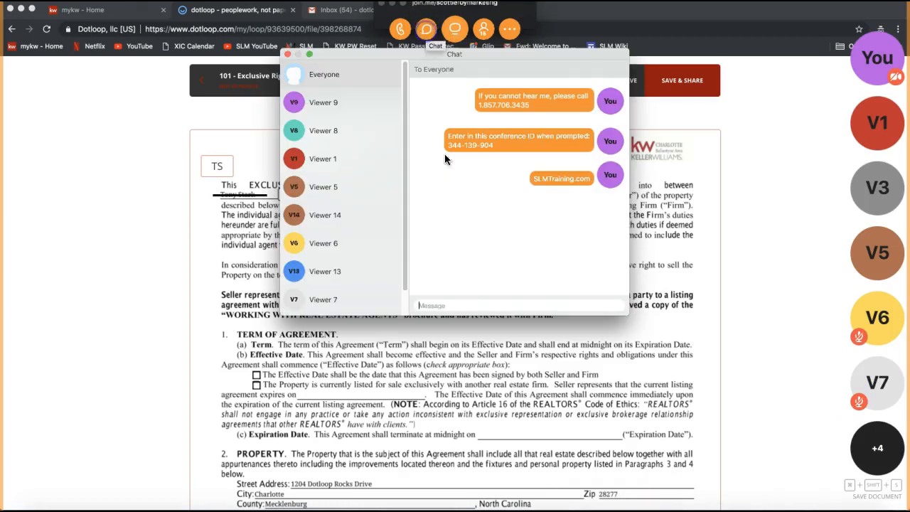
{"action": "left_click", "coordinate": [439, 305]}
{"action": "type", "text": "Make a"}
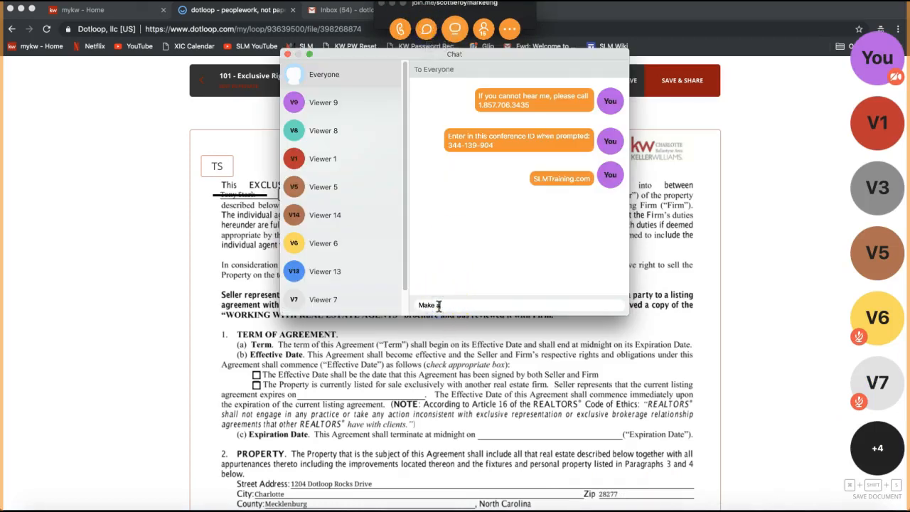
{"action": "type", "text": " Copy Feature:"}
{"action": "type", "text": "https://www.youtube.com/watch?v=5GCw8PEqI38"}
{"action": "key", "text": "Return"}
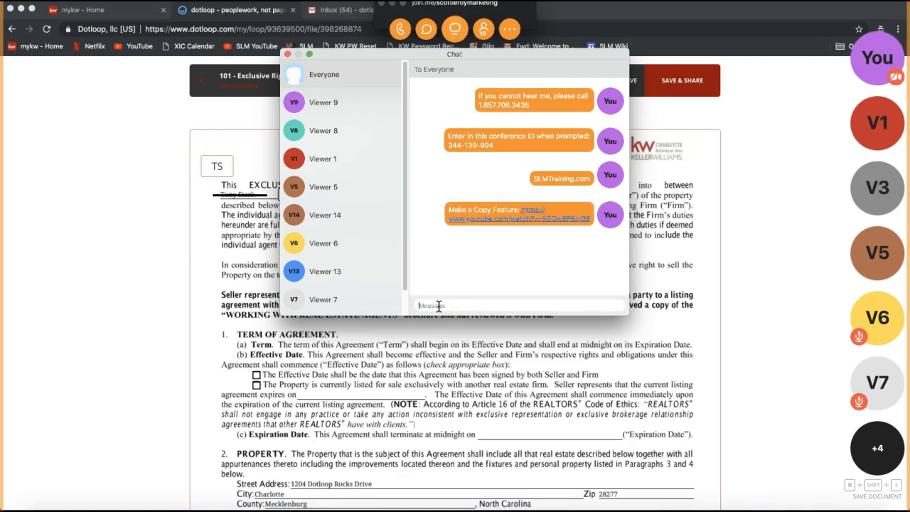
{"action": "left_click", "coordinate": [287, 54]}
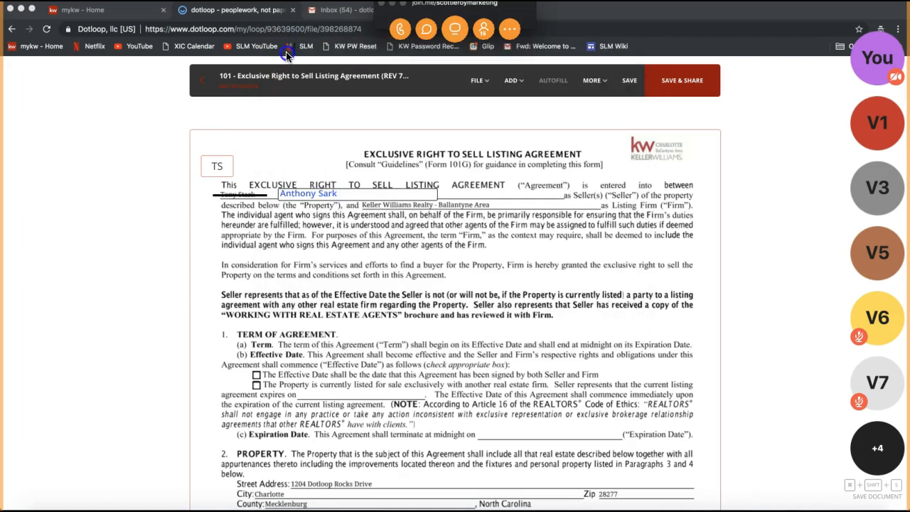
{"action": "left_click", "coordinate": [391, 4]}
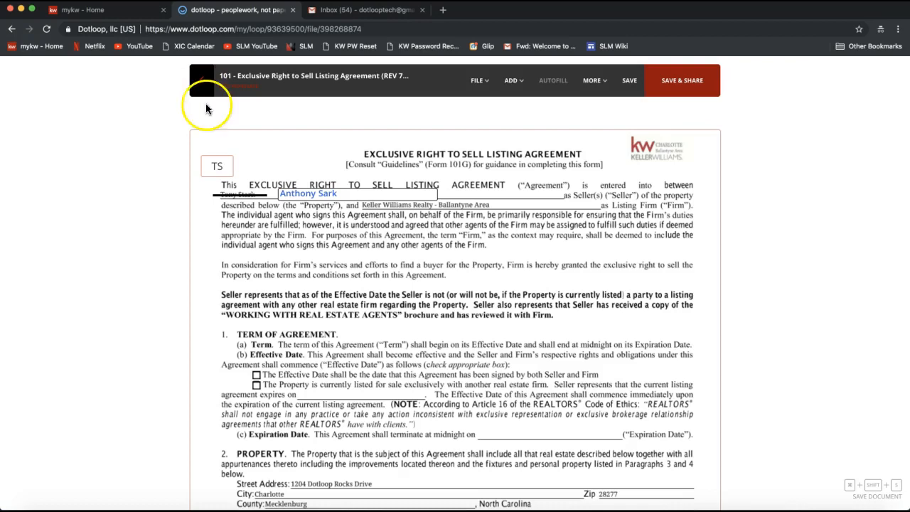
- Save the edited listing agreement and return to the 1204 Dotloop Rocks Drive loop
{"action": "left_click", "coordinate": [630, 81]}
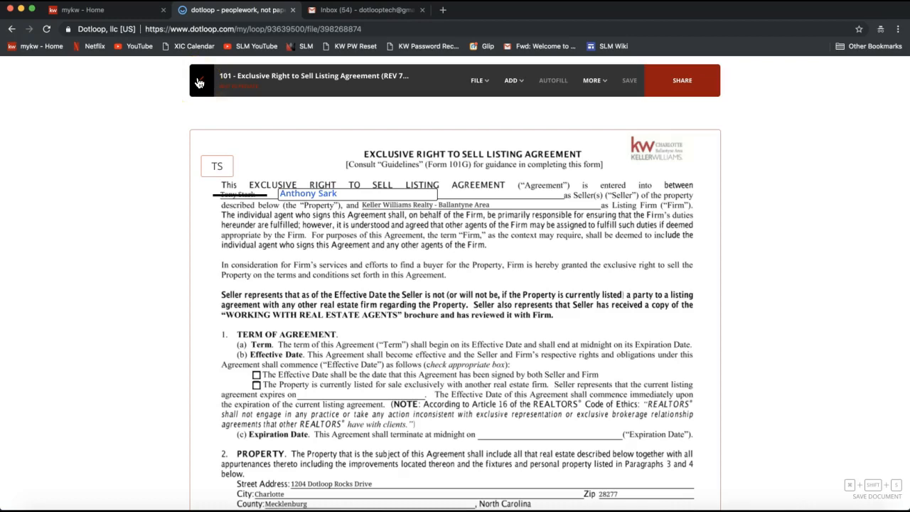
{"action": "left_click", "coordinate": [199, 84]}
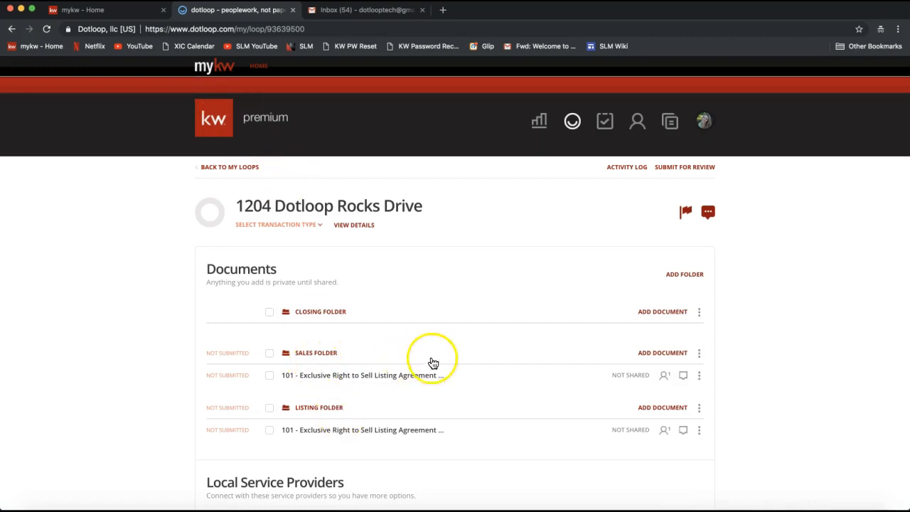
- Show the ways to add a document to the Sales Folder and check the available actions for the Listing Folder agreement
{"action": "left_click", "coordinate": [652, 354]}
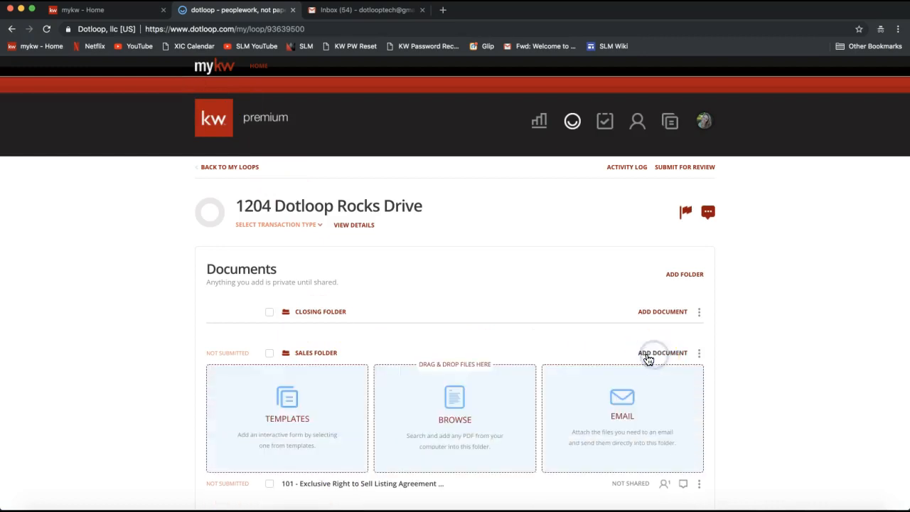
{"action": "scroll", "coordinate": [591, 339], "scroll_direction": "down", "scroll_amount": 3}
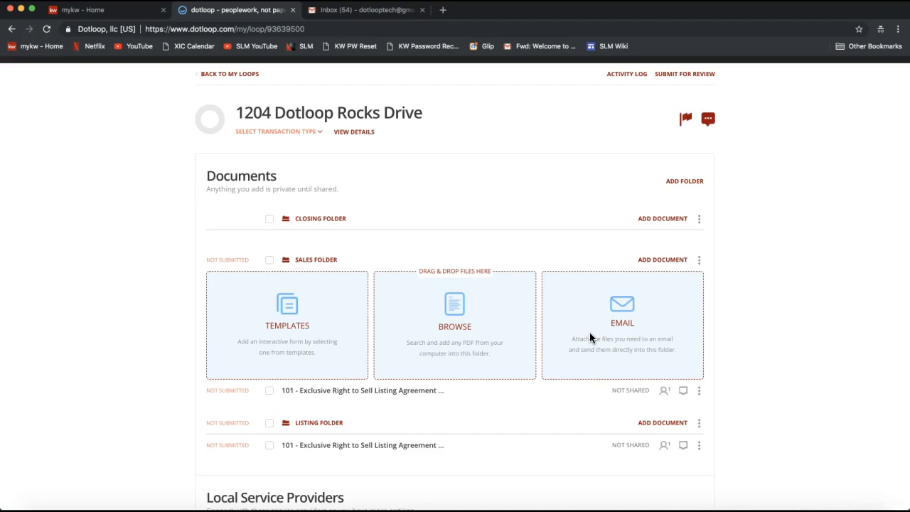
{"action": "left_click", "coordinate": [503, 204]}
{"action": "scroll", "coordinate": [441, 434], "scroll_direction": "down", "scroll_amount": 3}
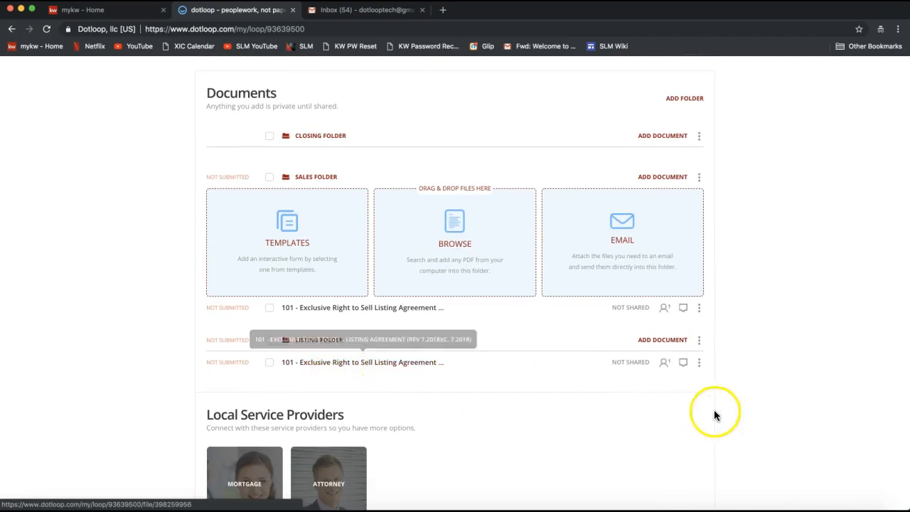
{"action": "left_click", "coordinate": [699, 363]}
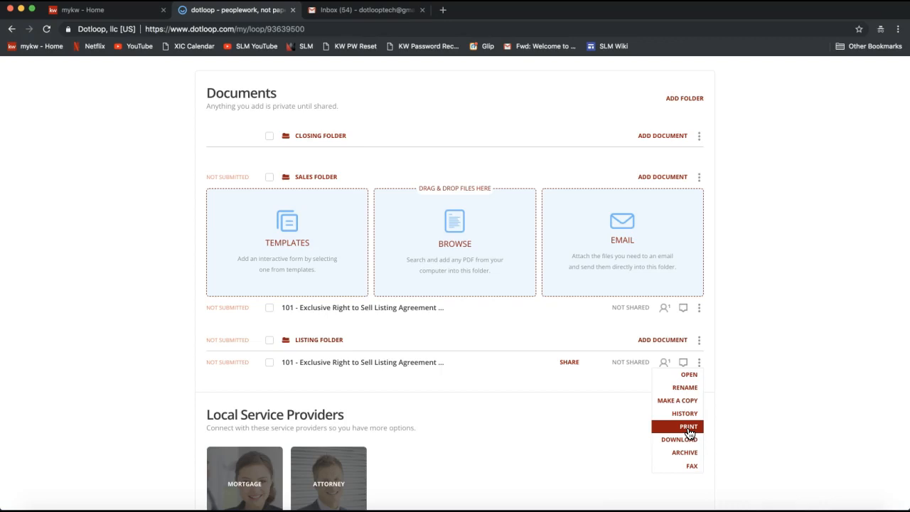
{"action": "left_click", "coordinate": [812, 249]}
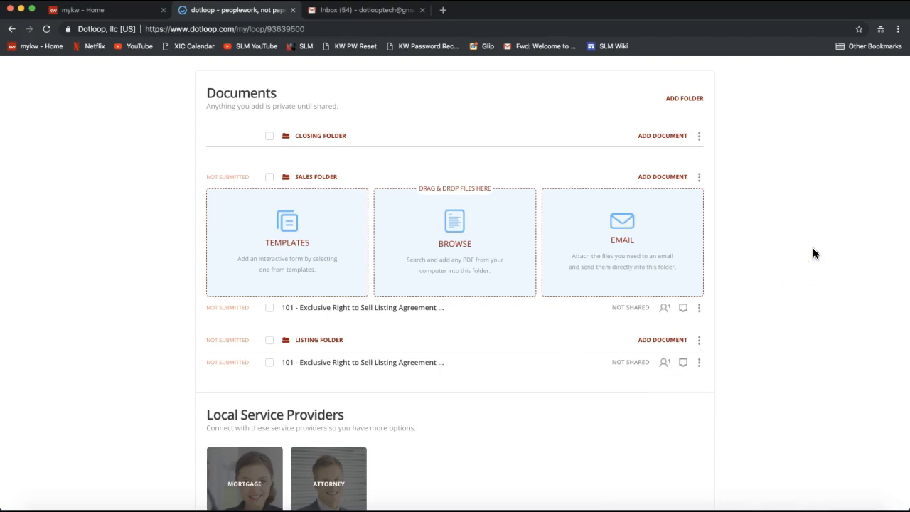
- Upload "2-T - Offer to Purchase and Contract (REV 7.2017) (c. 7.2017).pdf" from the computer's Desktop into the Sales Folder
{"action": "left_click", "coordinate": [446, 245]}
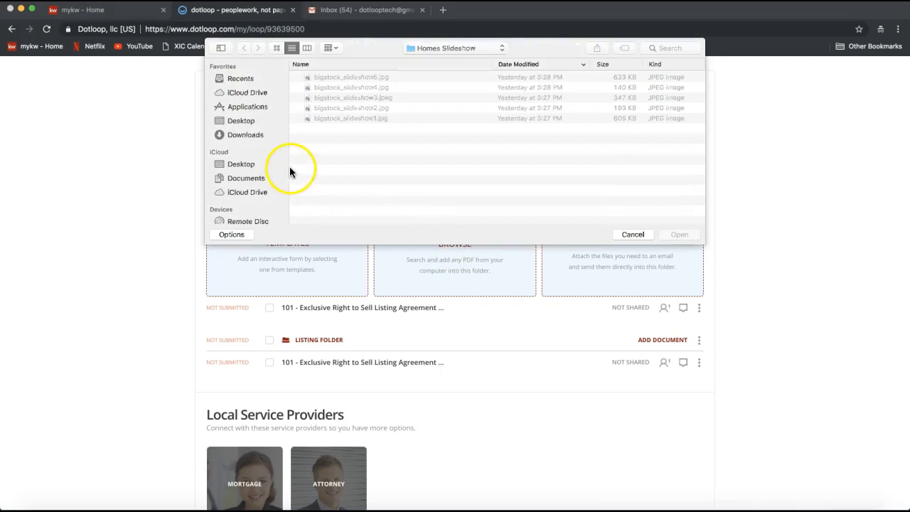
{"action": "left_click", "coordinate": [242, 121]}
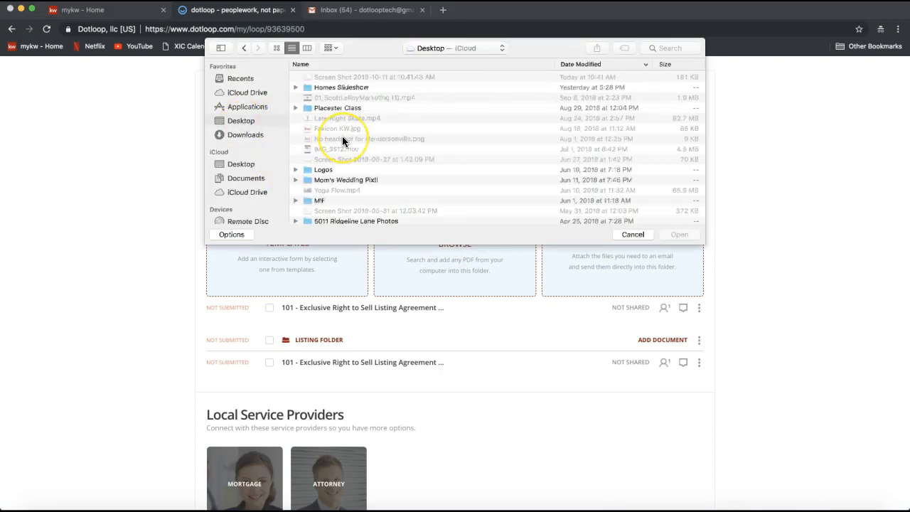
{"action": "scroll", "coordinate": [342, 140], "scroll_direction": "down", "scroll_amount": 5}
{"action": "scroll", "coordinate": [337, 152], "scroll_direction": "down", "scroll_amount": 3}
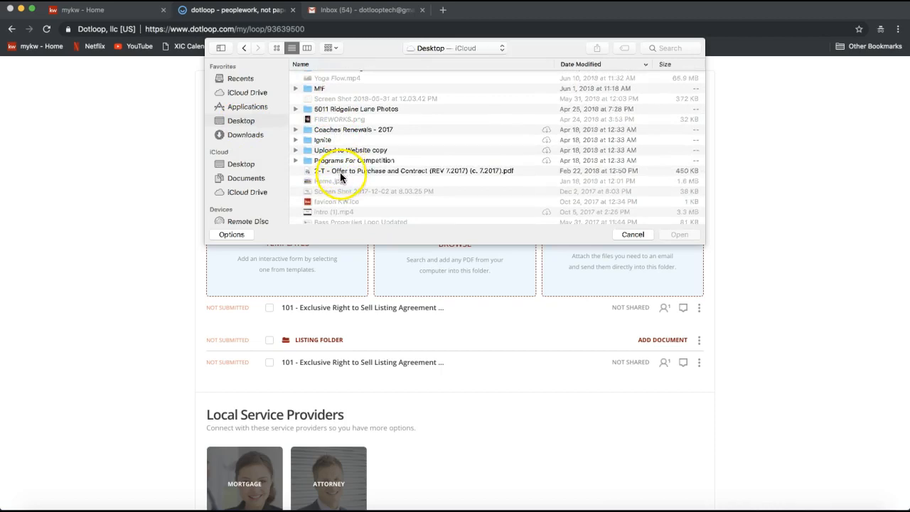
{"action": "double_click", "coordinate": [339, 171]}
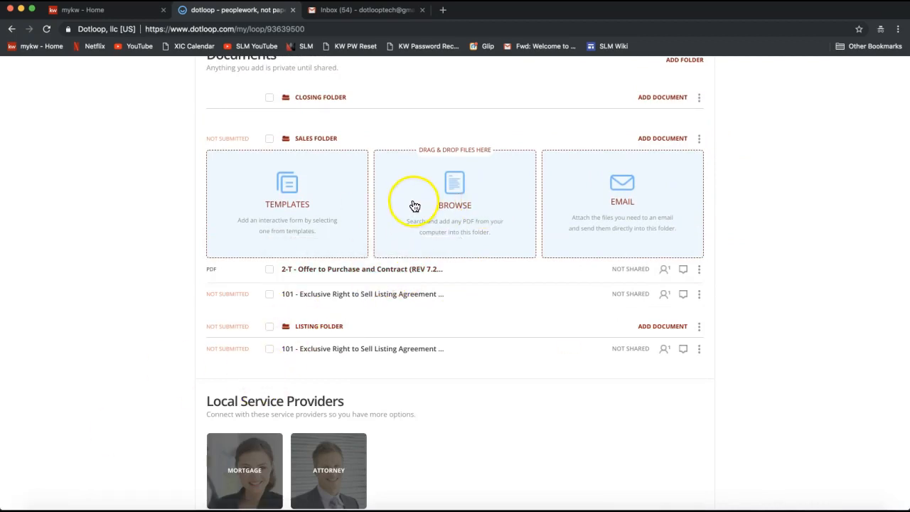
- Switch to the Finder's Desktop folder and drop the 2-T Offer to Purchase and Contract PDF into the Sales Folder as a second copy
{"action": "left_click", "coordinate": [46, 507]}
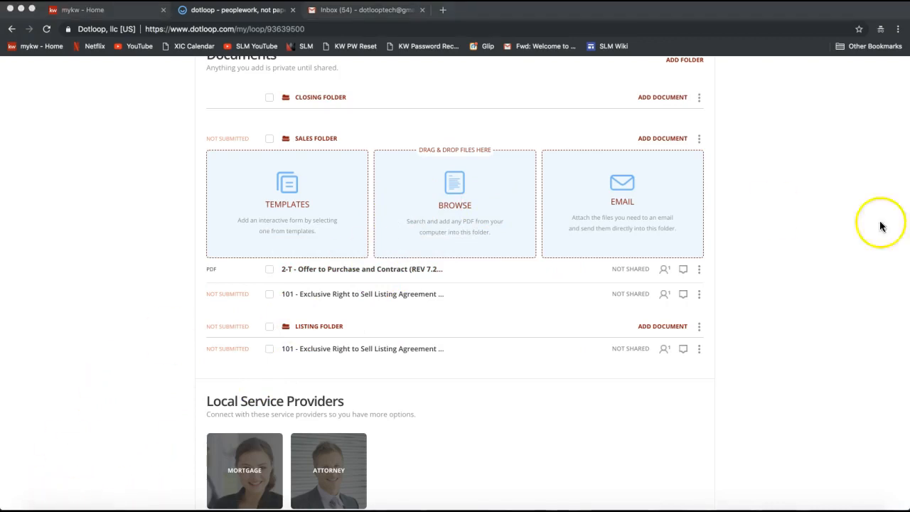
{"action": "left_click_drag", "start_coordinate": [907, 235], "coordinate": [245, 249]}
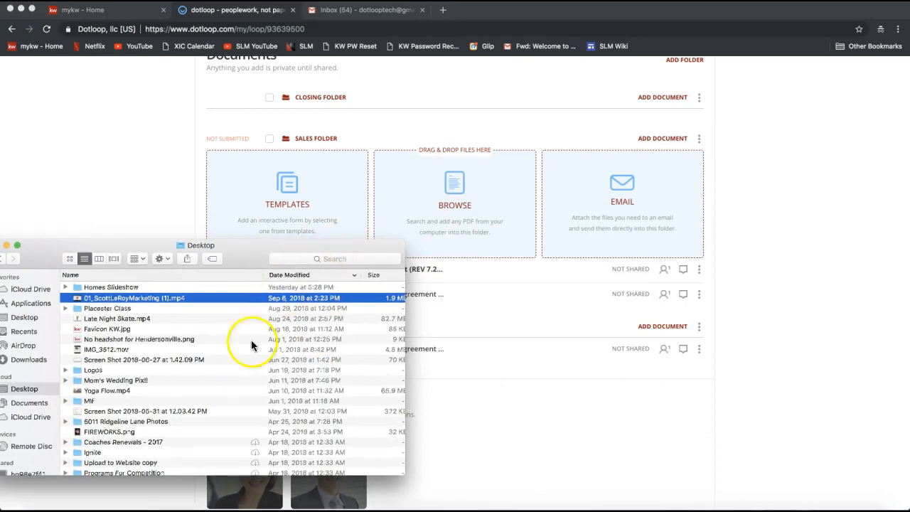
{"action": "scroll", "coordinate": [187, 400], "scroll_direction": "down", "scroll_amount": 5}
{"action": "scroll", "coordinate": [187, 400], "scroll_direction": "down", "scroll_amount": 4}
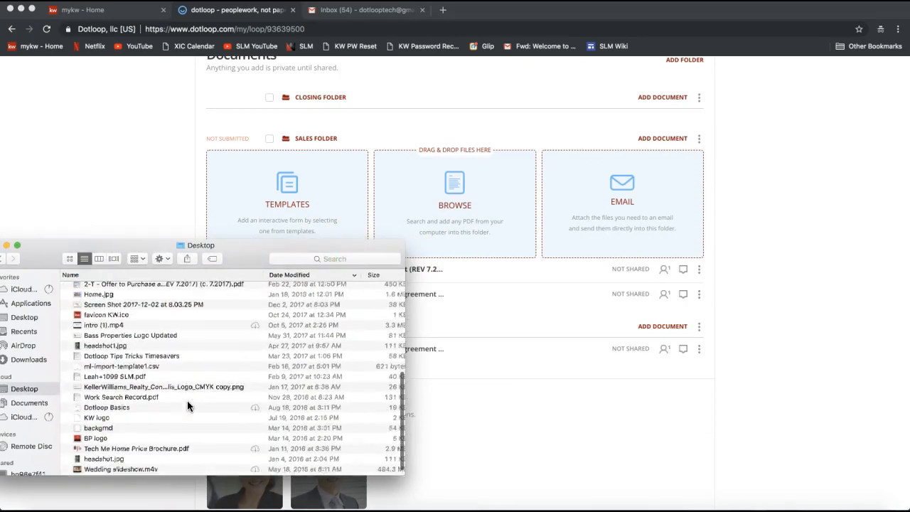
{"action": "scroll", "coordinate": [127, 348], "scroll_direction": "up", "scroll_amount": 1}
{"action": "scroll", "coordinate": [128, 349], "scroll_direction": "down", "scroll_amount": 1}
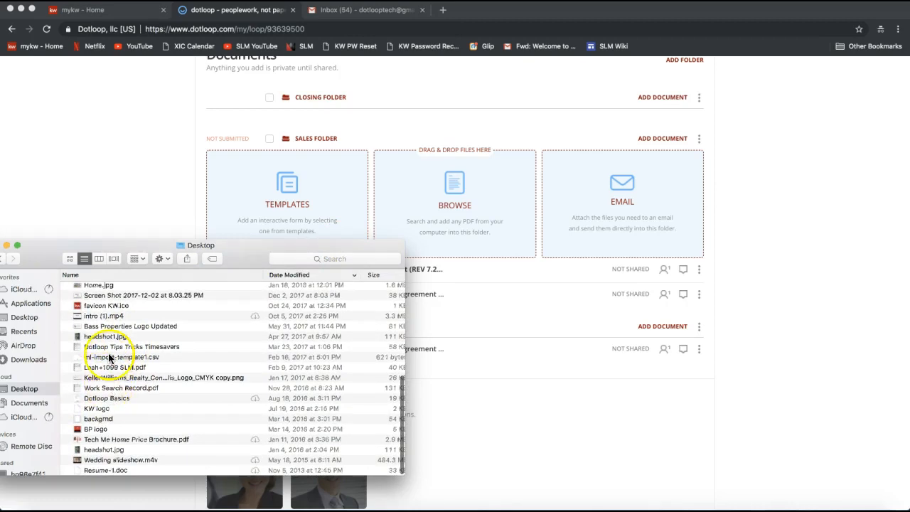
{"action": "scroll", "coordinate": [109, 342], "scroll_direction": "up", "scroll_amount": 2}
{"action": "scroll", "coordinate": [110, 340], "scroll_direction": "up", "scroll_amount": 3}
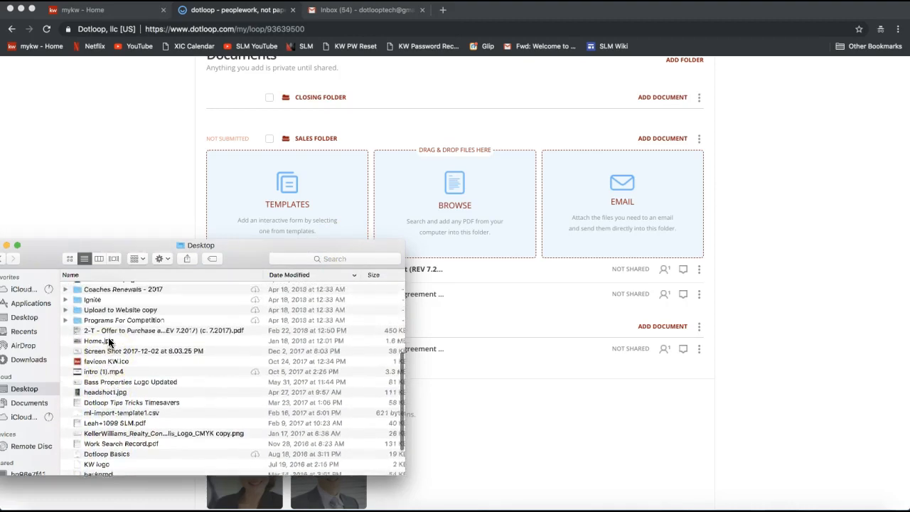
{"action": "left_click_drag", "start_coordinate": [116, 338], "coordinate": [406, 177]}
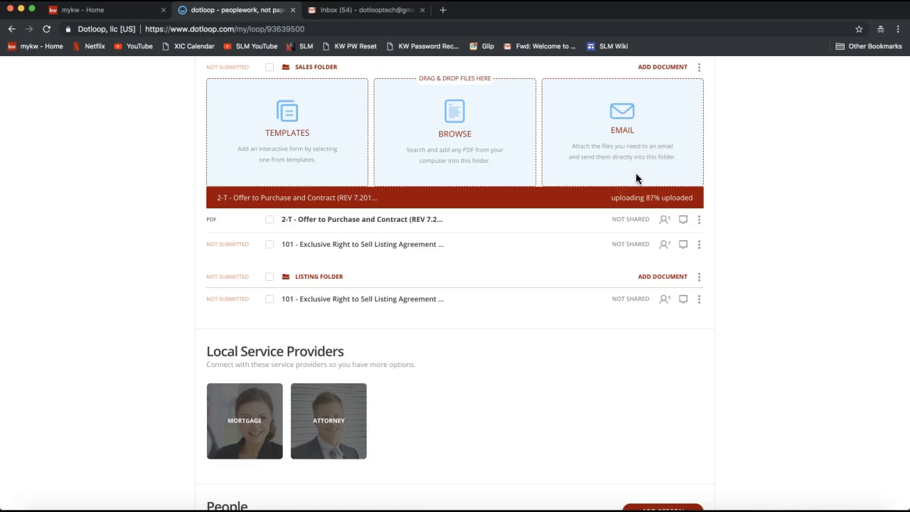
{"action": "scroll", "coordinate": [754, 177], "scroll_direction": "up", "scroll_amount": 1}
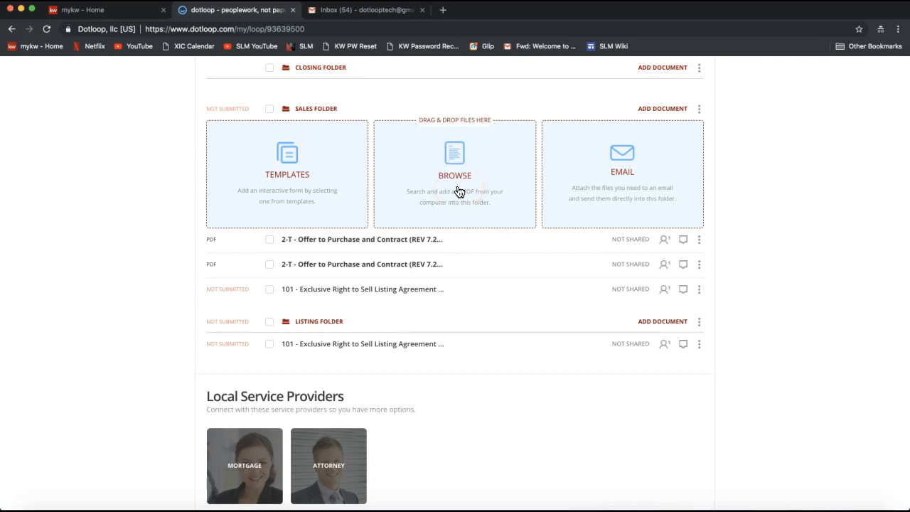
- Archive the upper of the two 2-T Offer to Purchase and Contract copies in the Sales Folder
{"action": "scroll", "coordinate": [459, 192], "scroll_direction": "up", "scroll_amount": 1}
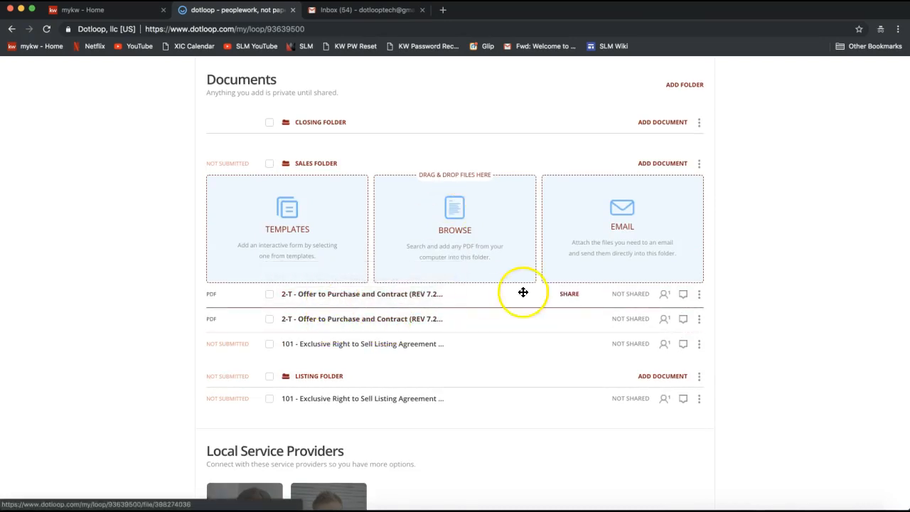
{"action": "left_click", "coordinate": [699, 296]}
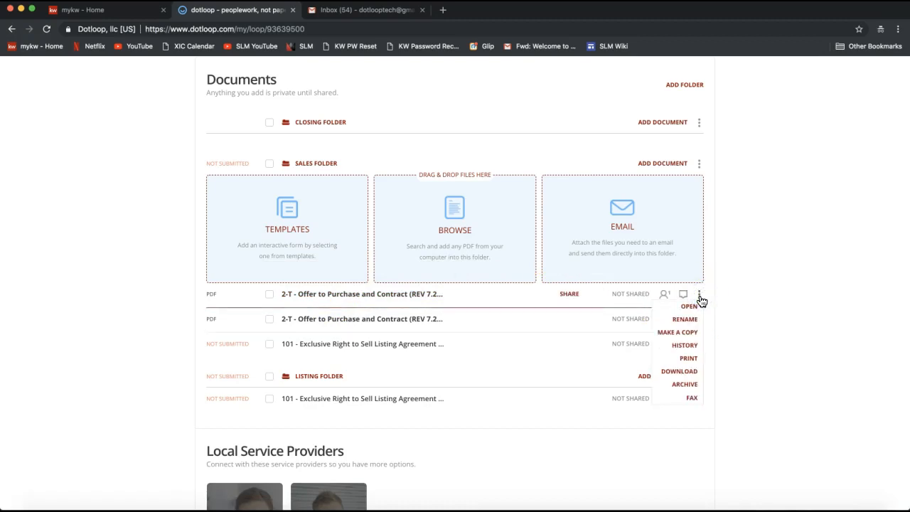
{"action": "left_click", "coordinate": [679, 387]}
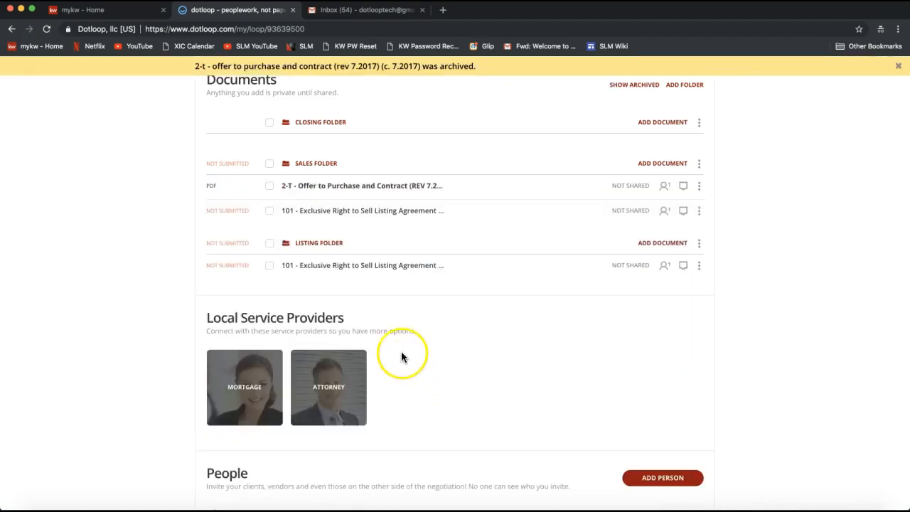
- Open the remaining 2-T Offer to Purchase and Contract from the Sales Folder
{"action": "scroll", "coordinate": [431, 309], "scroll_direction": "up", "scroll_amount": 1}
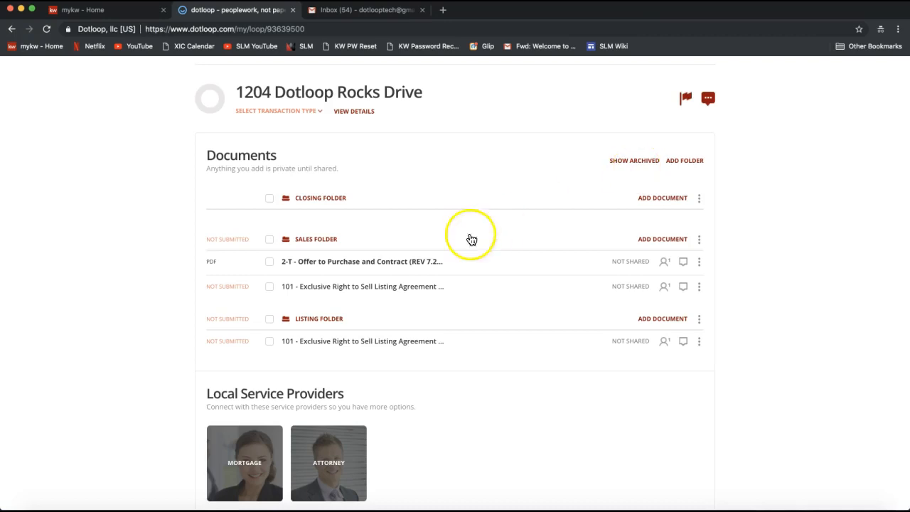
{"action": "left_click", "coordinate": [341, 269]}
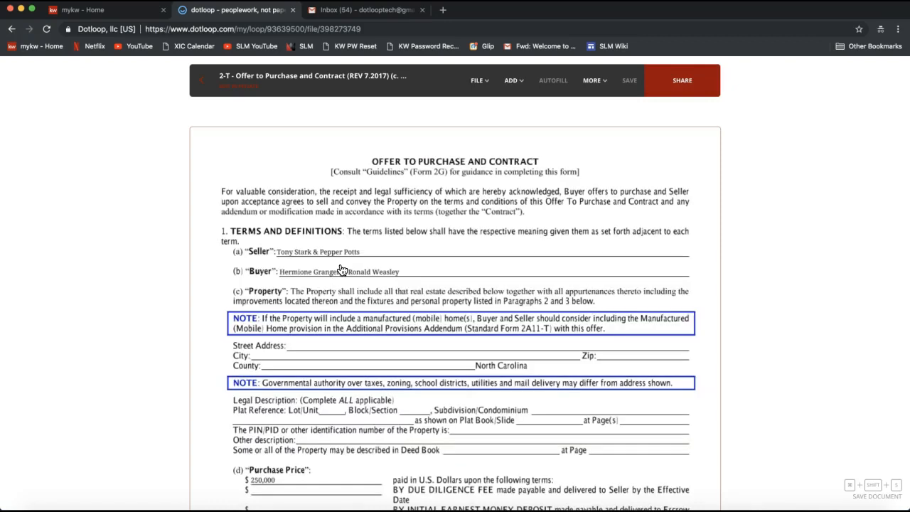
{"action": "left_click", "coordinate": [373, 252]}
{"action": "left_click", "coordinate": [441, 186]}
- Start splitting the 2-T Offer to Purchase and Contract and set the number of resulting files to 3
{"action": "left_click", "coordinate": [478, 81]}
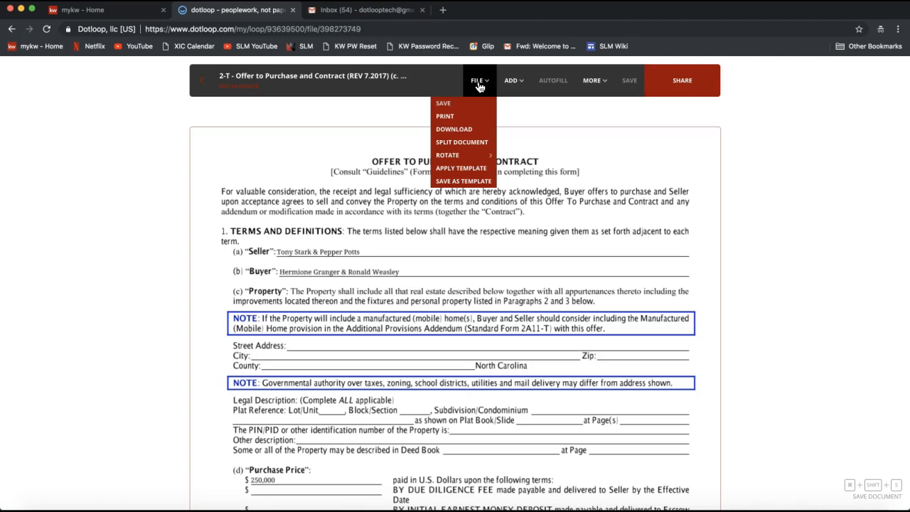
{"action": "mouse_move", "coordinate": [468, 156]}
{"action": "left_click", "coordinate": [463, 149]}
{"action": "left_click", "coordinate": [460, 149]}
{"action": "left_click", "coordinate": [497, 239]}
{"action": "left_click_drag", "start_coordinate": [450, 253], "coordinate": [498, 254]}
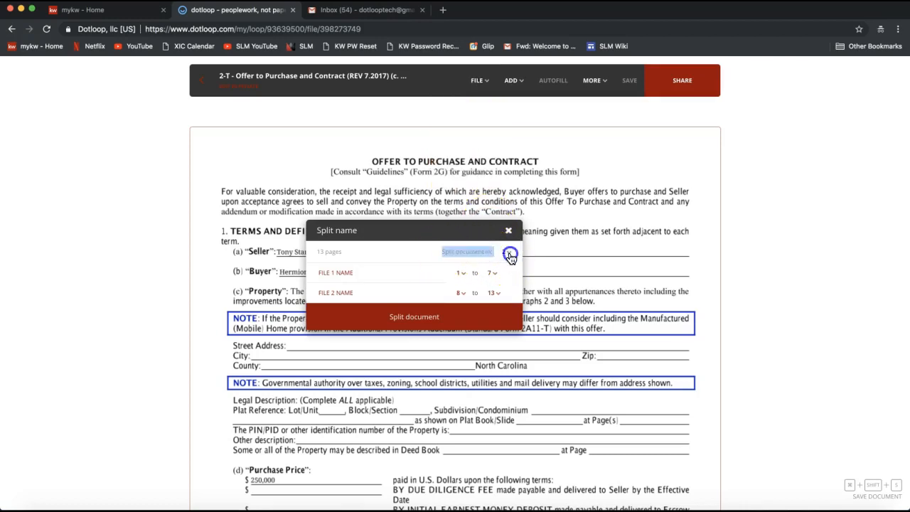
{"action": "left_click", "coordinate": [510, 256]}
{"action": "scroll", "coordinate": [511, 275], "scroll_direction": "down", "scroll_amount": 3}
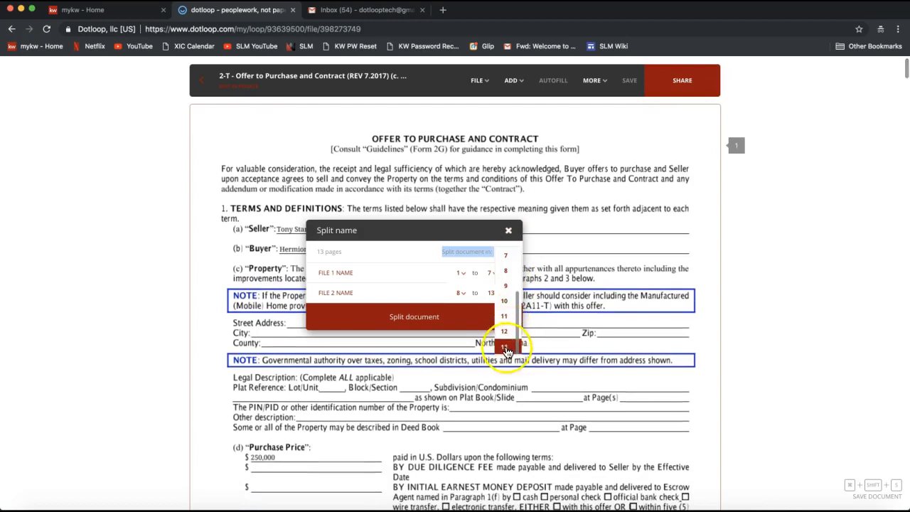
{"action": "scroll", "coordinate": [506, 315], "scroll_direction": "up", "scroll_amount": 5}
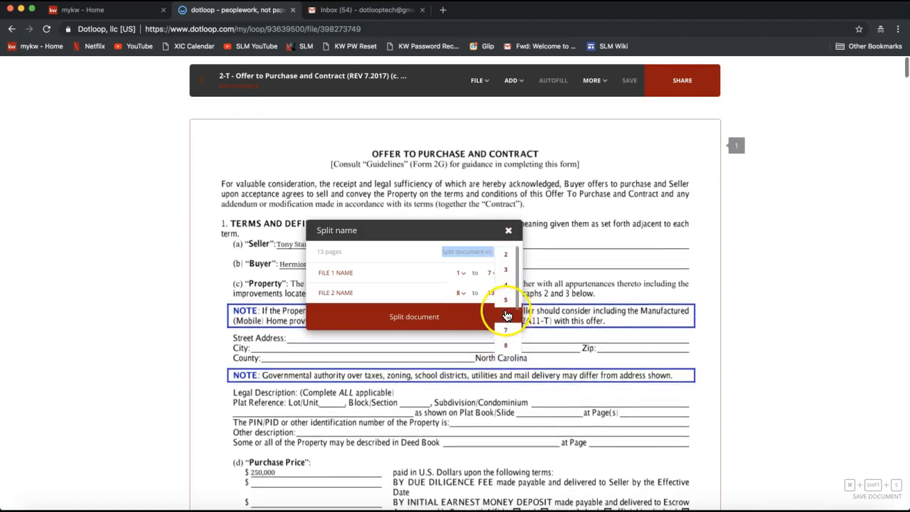
{"action": "left_click", "coordinate": [505, 255]}
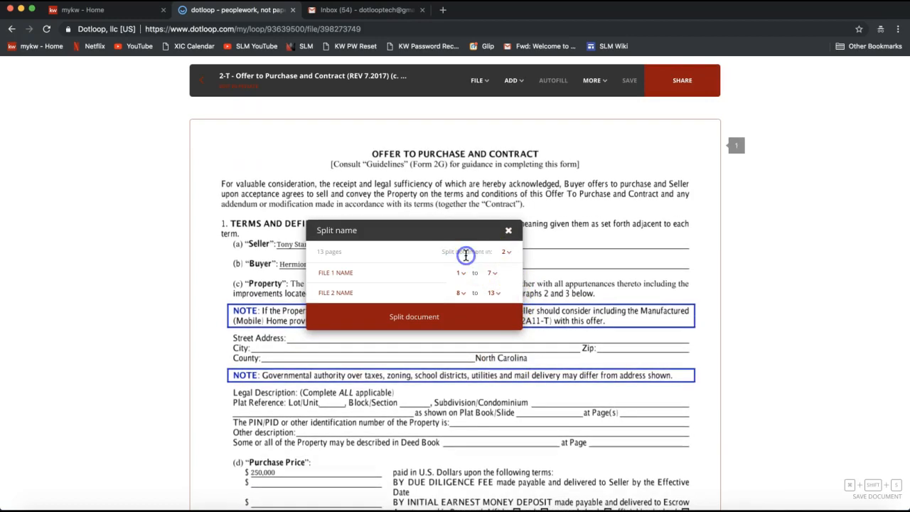
{"action": "left_click", "coordinate": [509, 258]}
{"action": "left_click", "coordinate": [509, 270]}
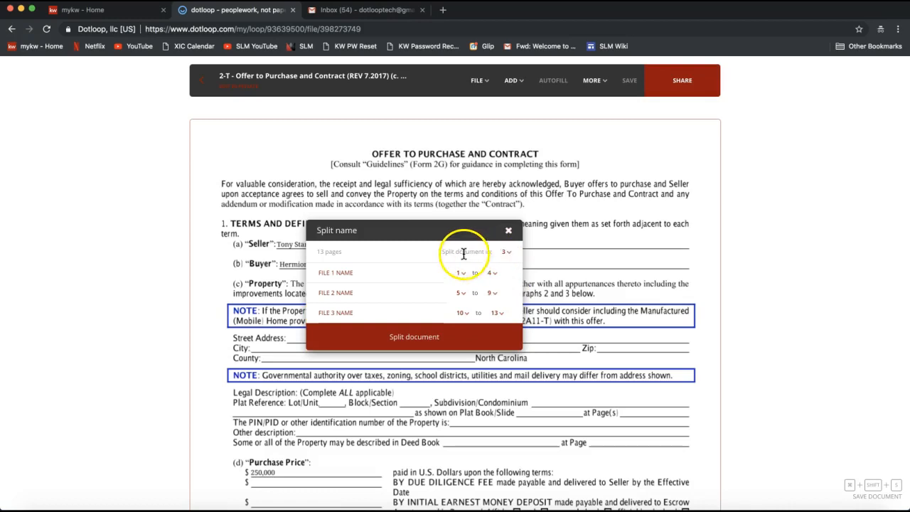
- Look through the file name and page range settings of the three-way split, then close it without splitting the document
{"action": "left_click", "coordinate": [371, 271]}
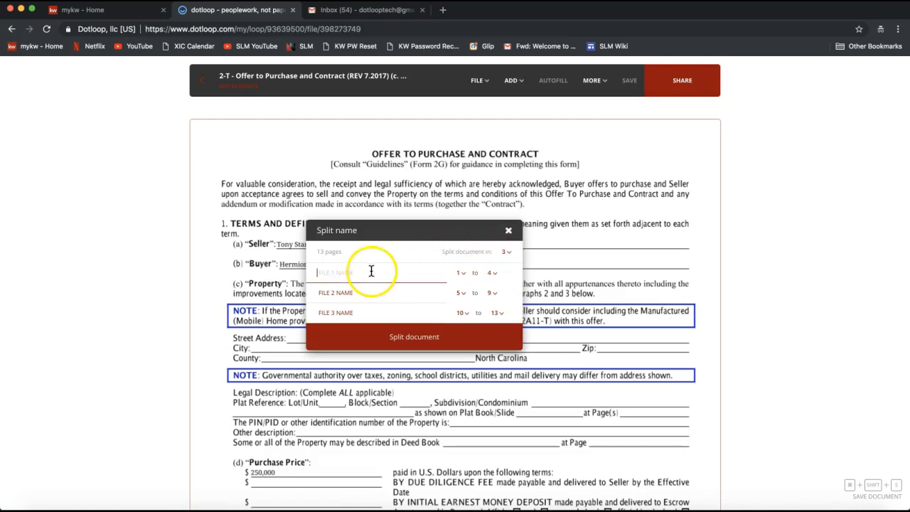
{"action": "left_click", "coordinate": [361, 293]}
{"action": "left_click", "coordinate": [347, 274]}
{"action": "left_click", "coordinate": [346, 291]}
{"action": "left_click", "coordinate": [343, 313]}
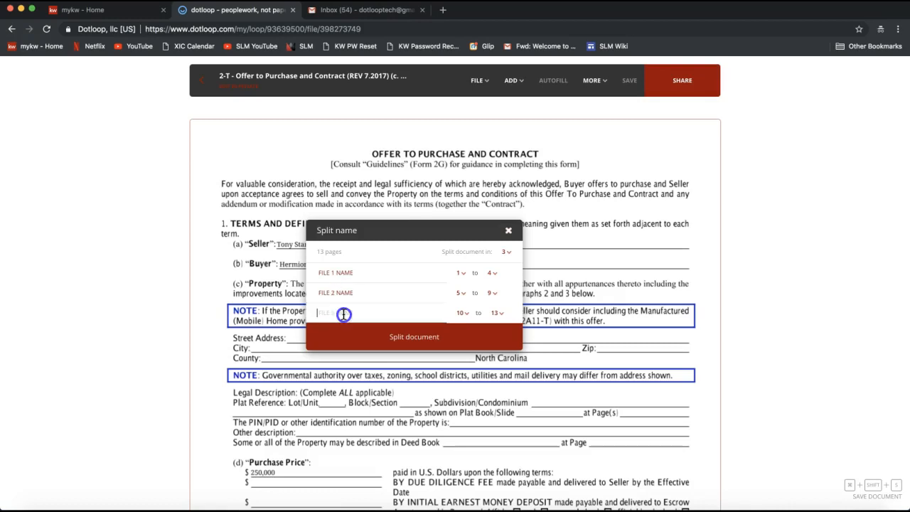
{"action": "left_click", "coordinate": [493, 274]}
{"action": "left_click", "coordinate": [446, 292]}
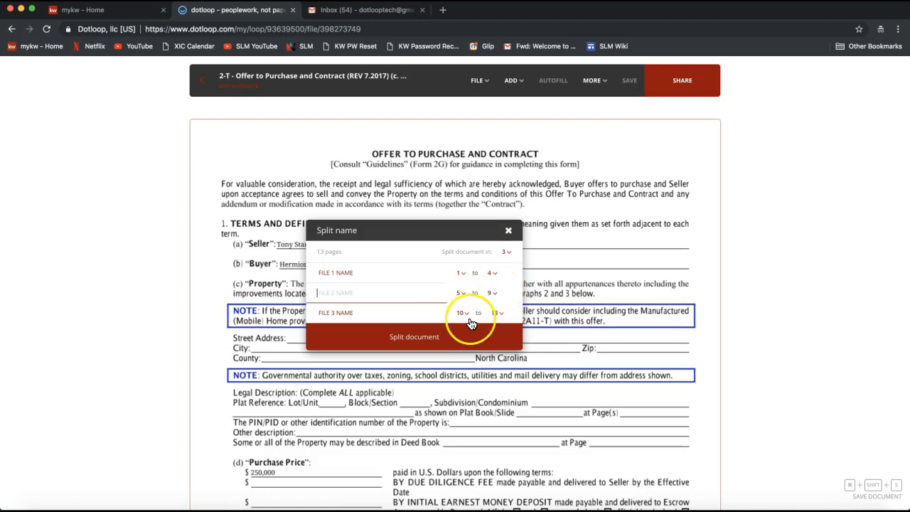
{"action": "left_click", "coordinate": [423, 280]}
{"action": "left_click", "coordinate": [508, 230]}
{"action": "left_click", "coordinate": [509, 231]}
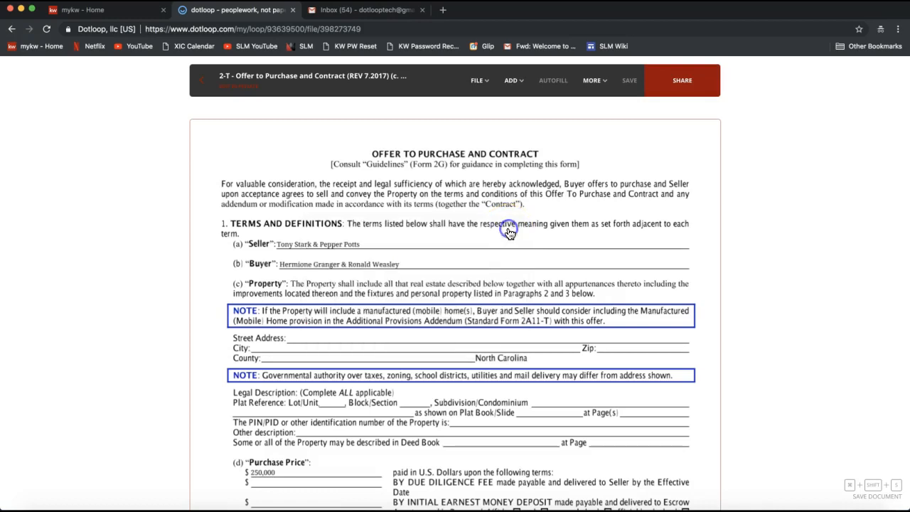
{"action": "left_click", "coordinate": [481, 96]}
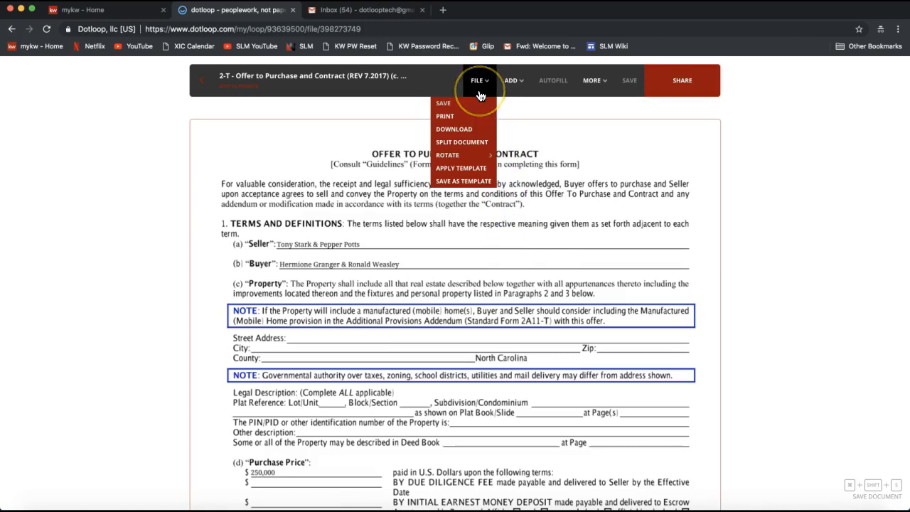
{"action": "left_click", "coordinate": [505, 91]}
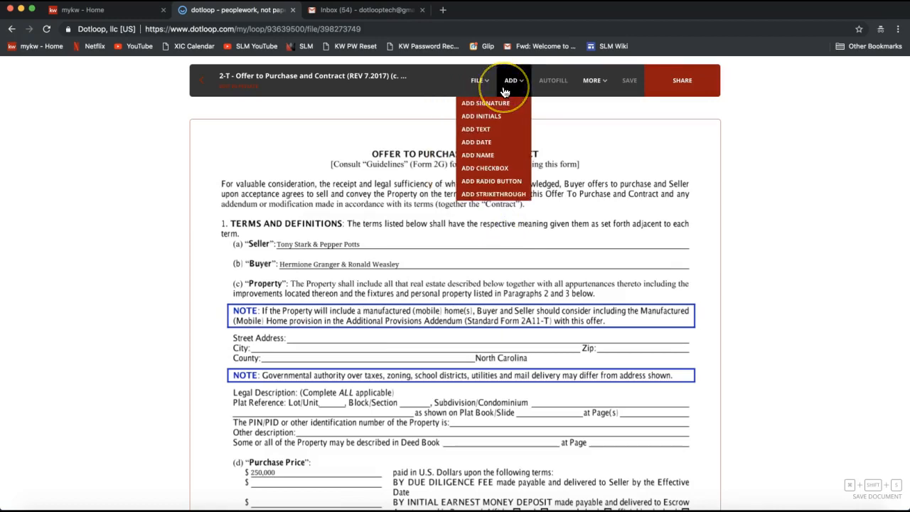
{"action": "scroll", "coordinate": [382, 184], "scroll_direction": "down", "scroll_amount": 6}
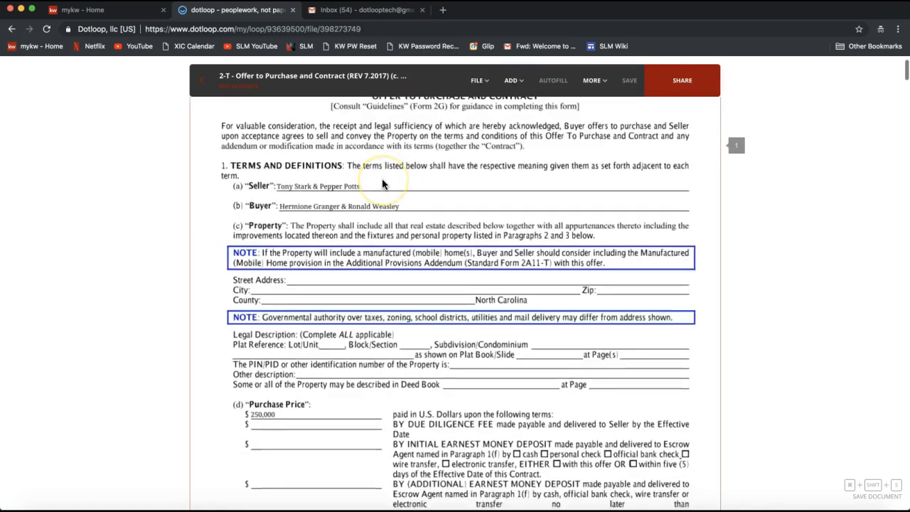
{"action": "scroll", "coordinate": [381, 182], "scroll_direction": "down", "scroll_amount": 5}
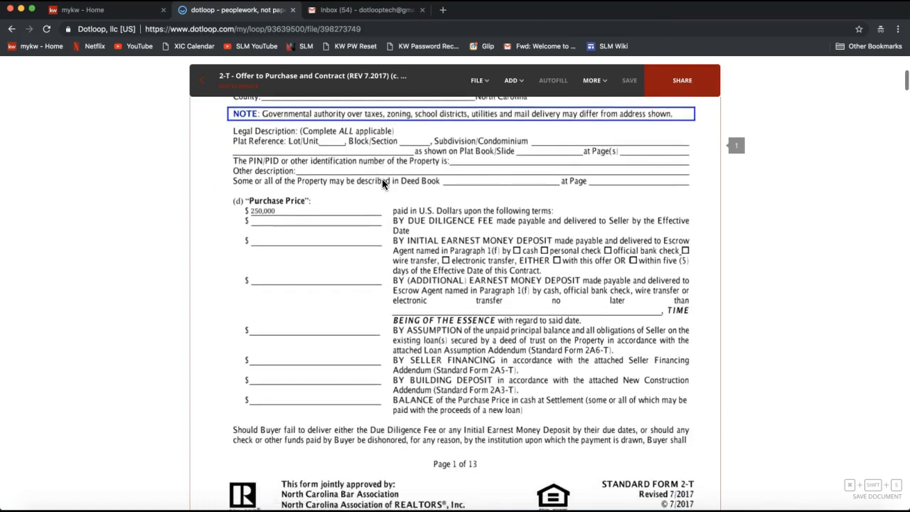
- Add an initials field over each of the two Seller's initials boxes on page 1 of the contract
{"action": "left_click", "coordinate": [460, 240]}
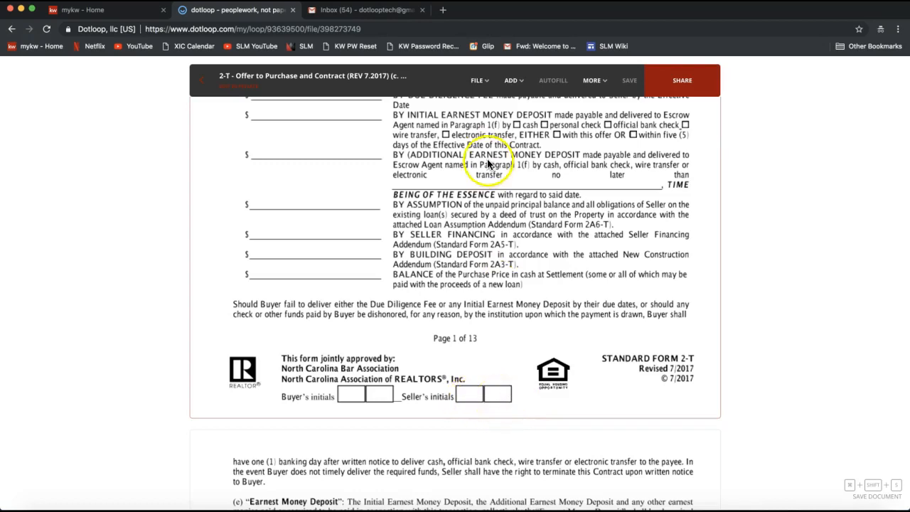
{"action": "left_click", "coordinate": [514, 82]}
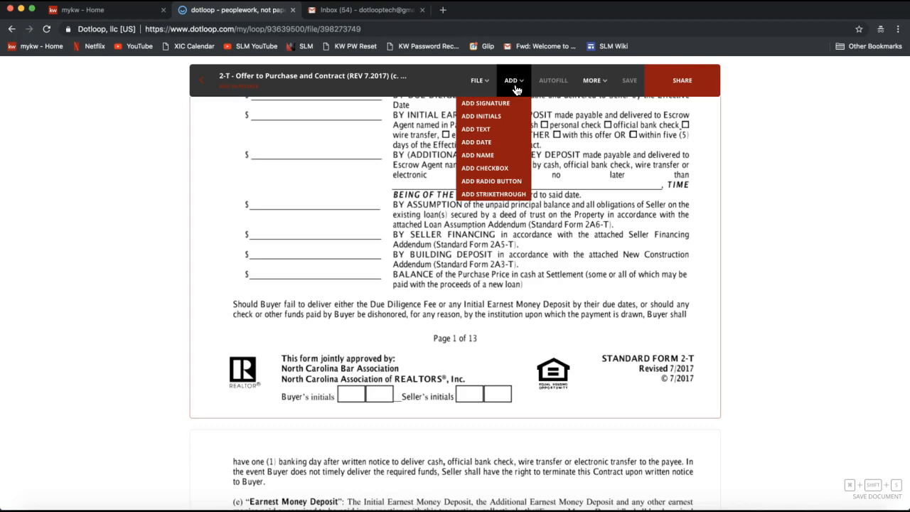
{"action": "left_click", "coordinate": [492, 118]}
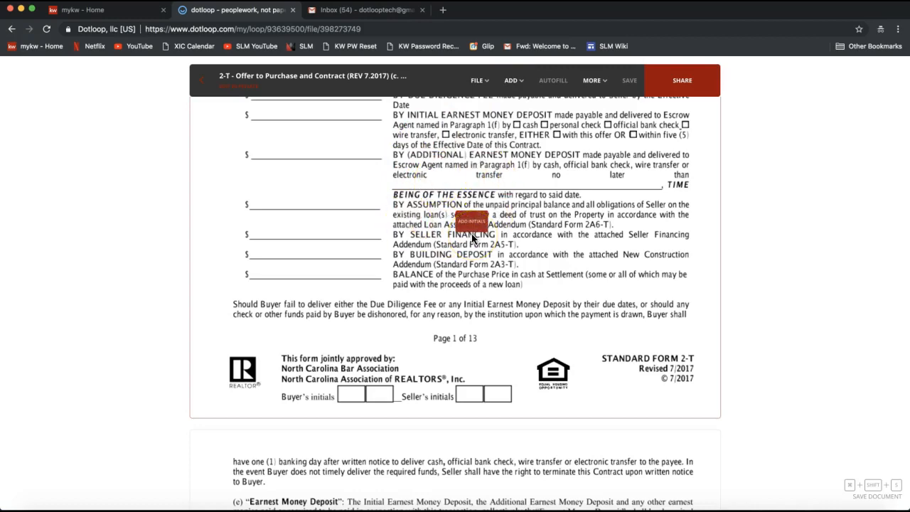
{"action": "scroll", "coordinate": [472, 234], "scroll_direction": "down", "scroll_amount": 1}
{"action": "left_click", "coordinate": [486, 364]}
{"action": "left_click_drag", "start_coordinate": [486, 364], "coordinate": [501, 368]}
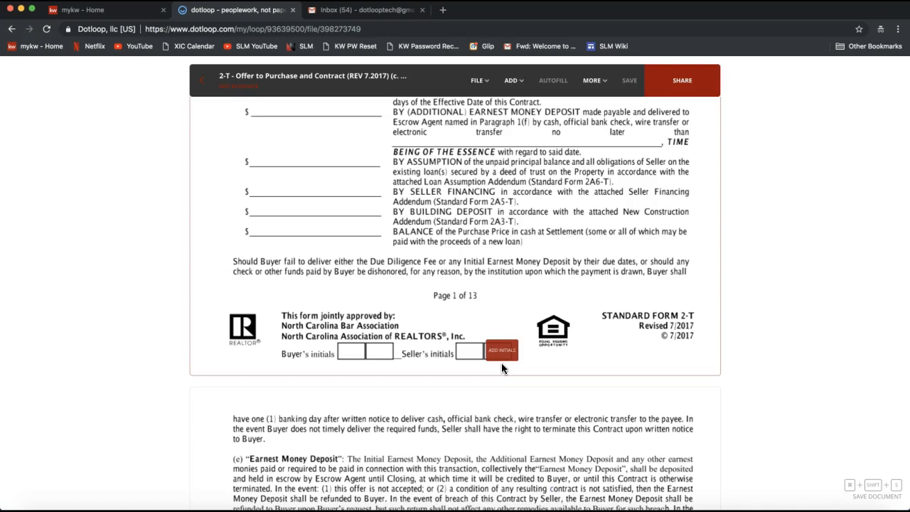
{"action": "left_click_drag", "start_coordinate": [502, 369], "coordinate": [468, 353]}
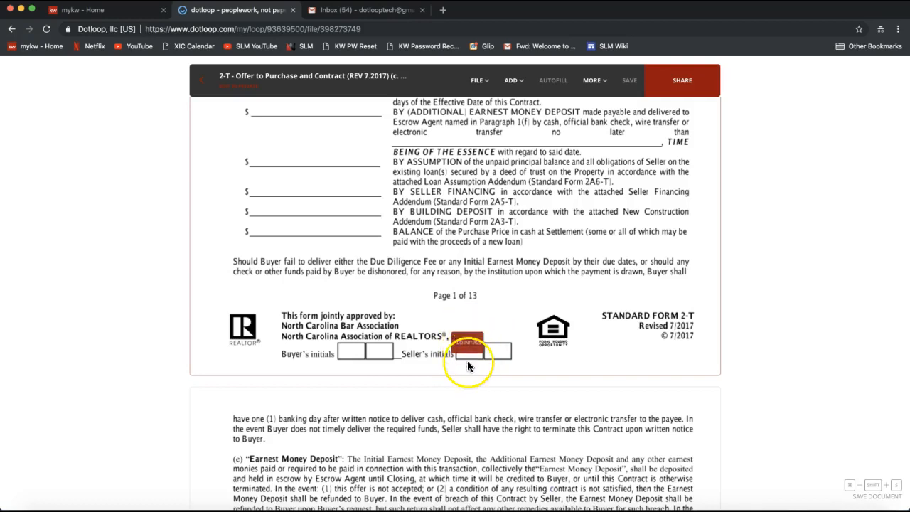
{"action": "left_click", "coordinate": [469, 366]}
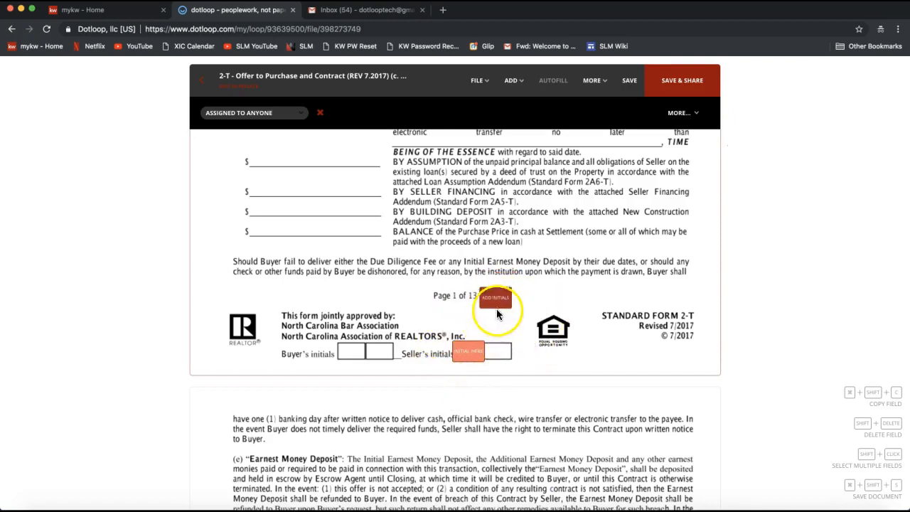
{"action": "left_click", "coordinate": [509, 364]}
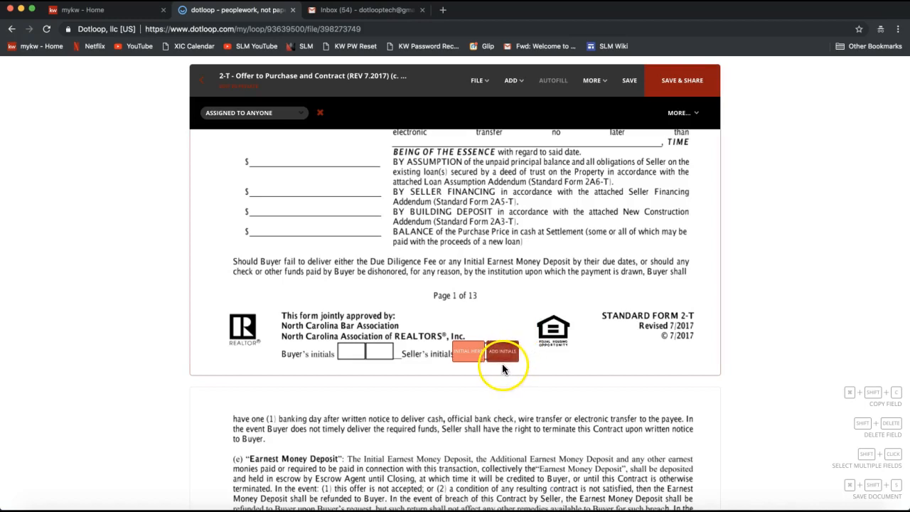
{"action": "left_click", "coordinate": [503, 364]}
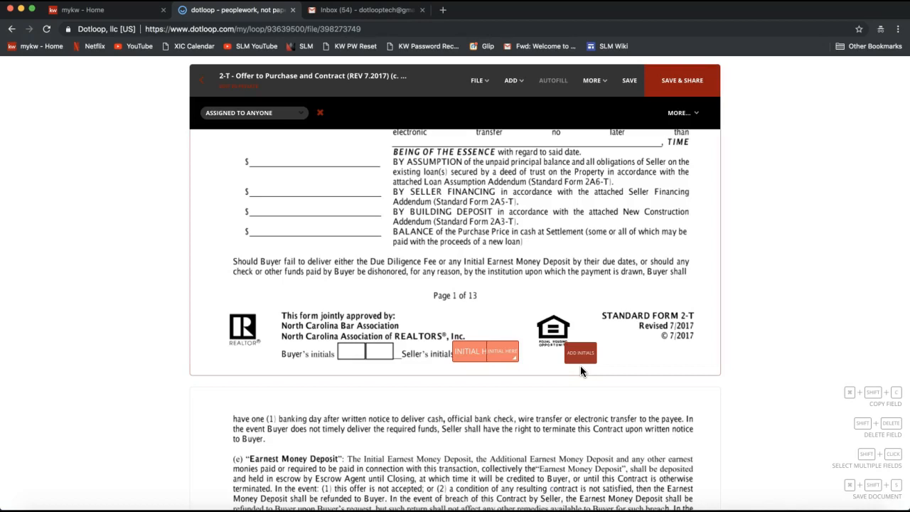
- Place an extra initials field below the equal housing logo on page 1 and delete it
{"action": "left_click", "coordinate": [522, 84]}
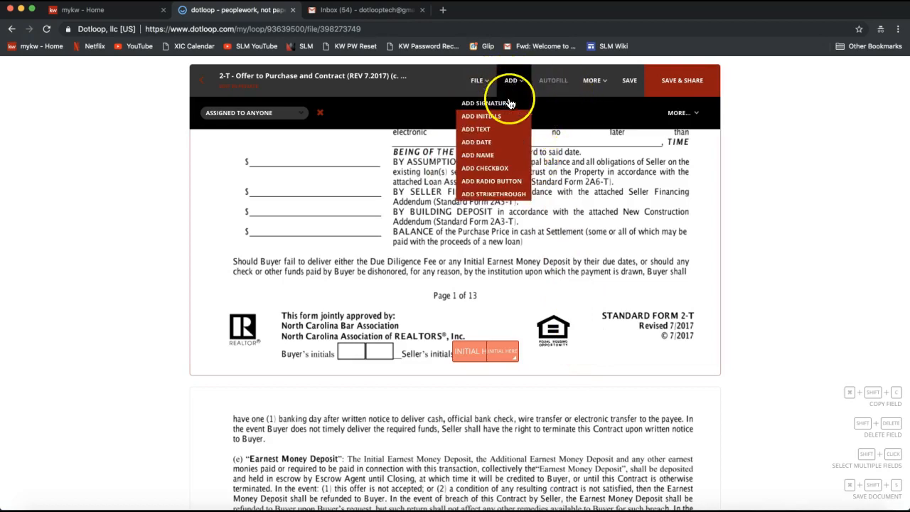
{"action": "left_click", "coordinate": [498, 116]}
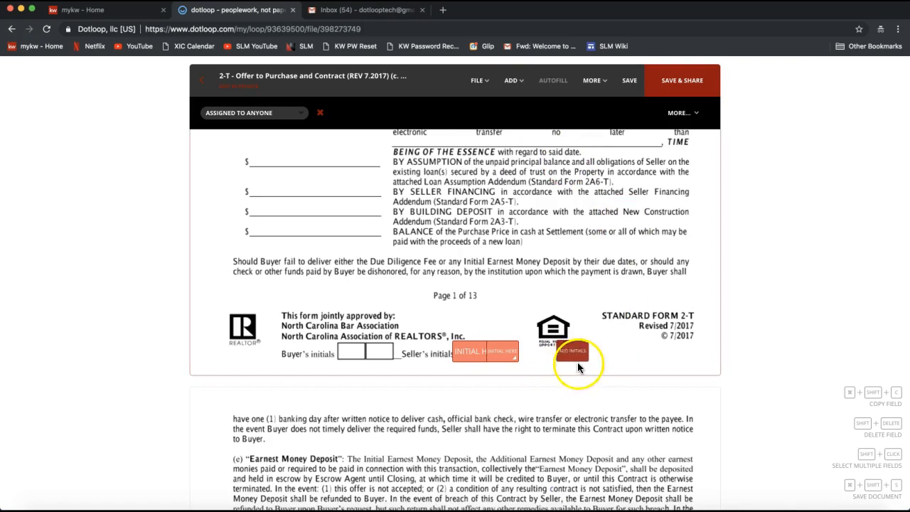
{"action": "left_click", "coordinate": [590, 363]}
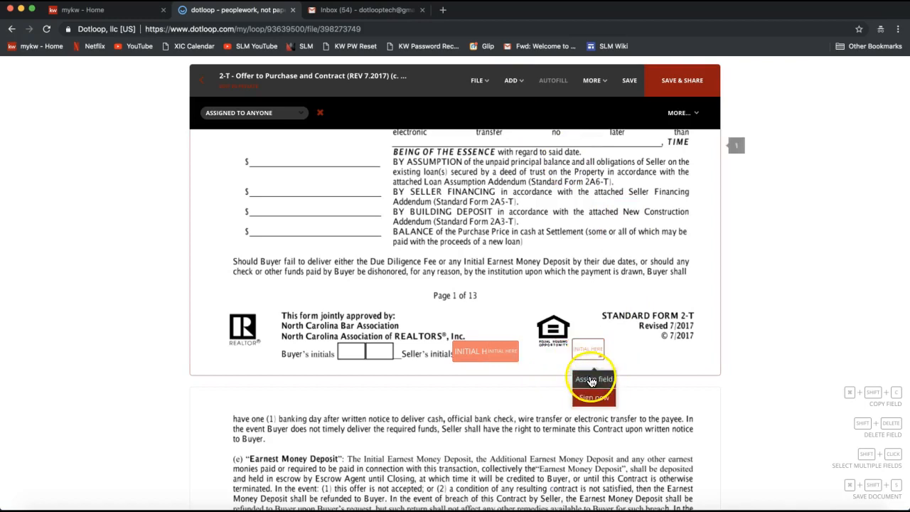
{"action": "left_click", "coordinate": [320, 113]}
- Open the assignment options of the initials field over the second Seller's initials box
{"action": "mouse_move", "coordinate": [463, 363]}
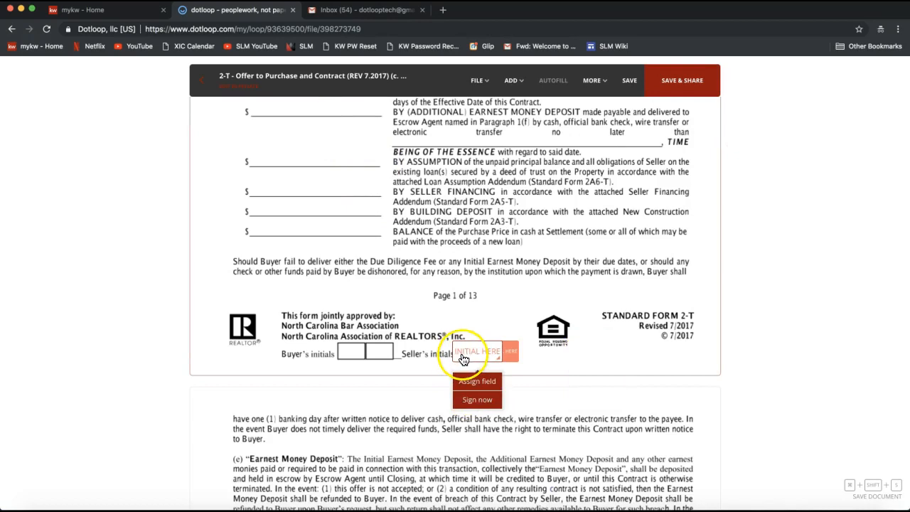
{"action": "mouse_move", "coordinate": [511, 357]}
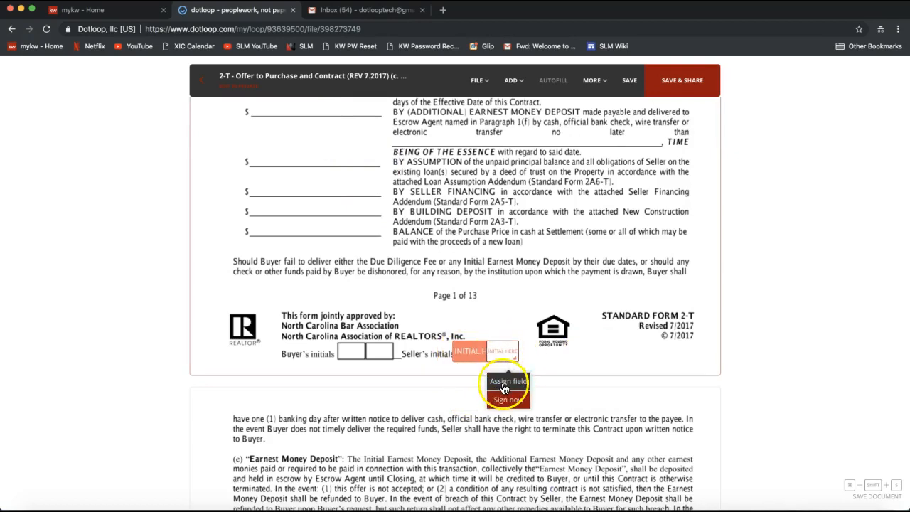
{"action": "left_click", "coordinate": [503, 387]}
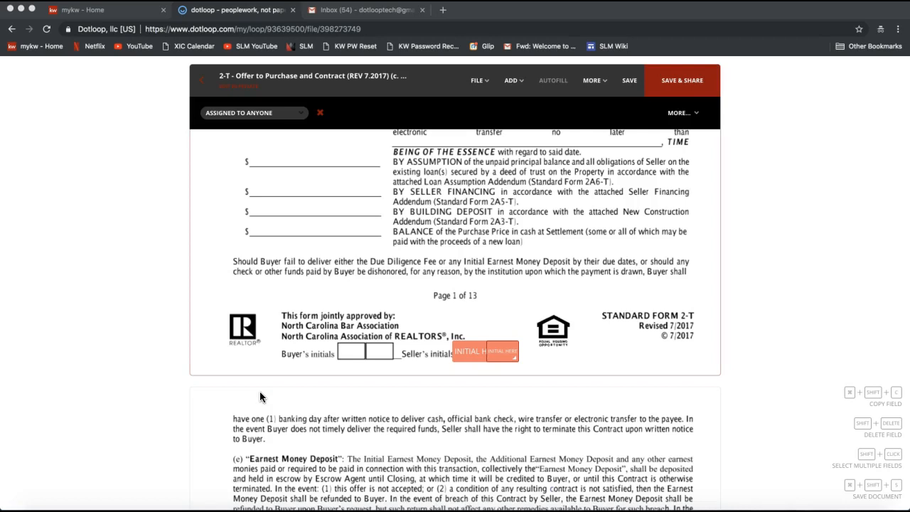
- Leave the 2-T Offer to Purchase and Contract and save its changes, returning to the loop
{"action": "scroll", "coordinate": [260, 391], "scroll_direction": "up", "scroll_amount": 10}
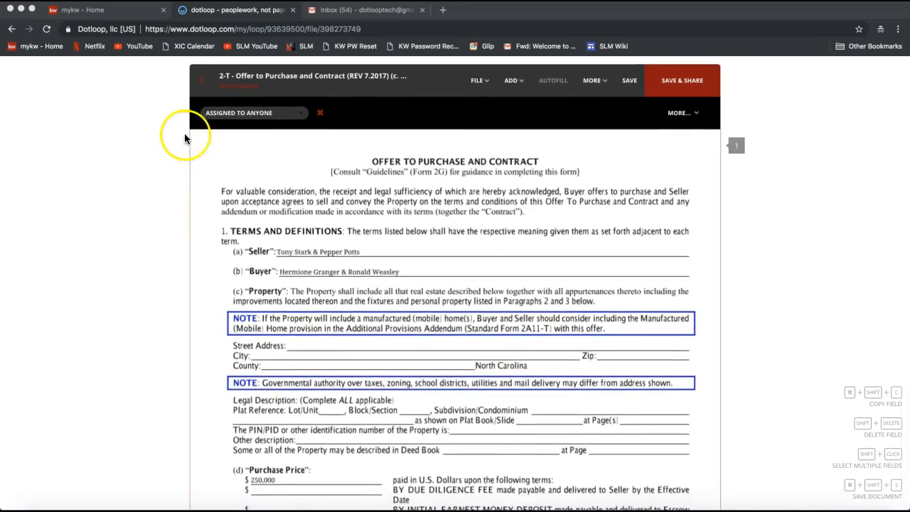
{"action": "left_click", "coordinate": [202, 89]}
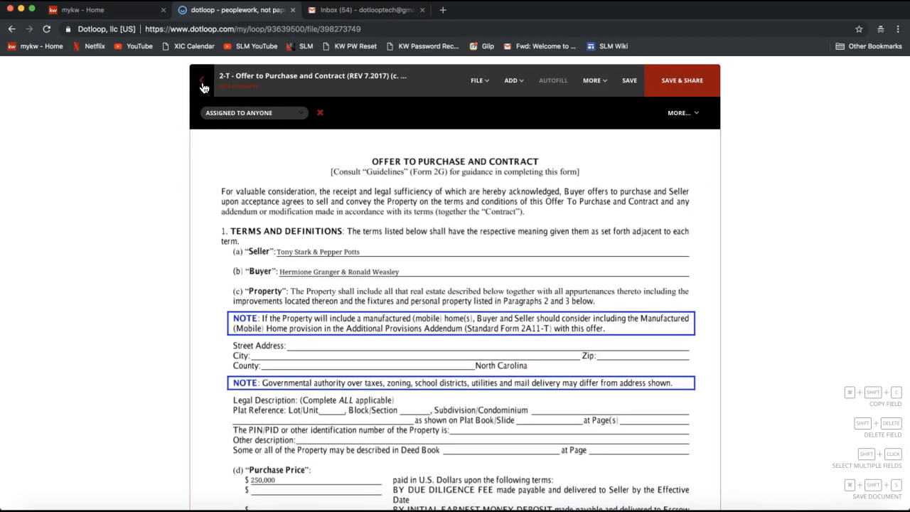
{"action": "left_click", "coordinate": [204, 88]}
{"action": "left_click", "coordinate": [206, 86]}
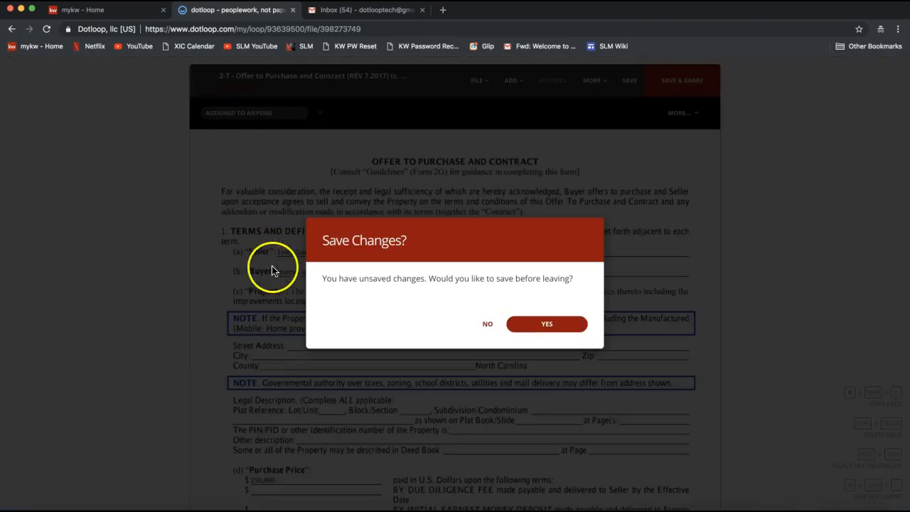
{"action": "left_click", "coordinate": [537, 323]}
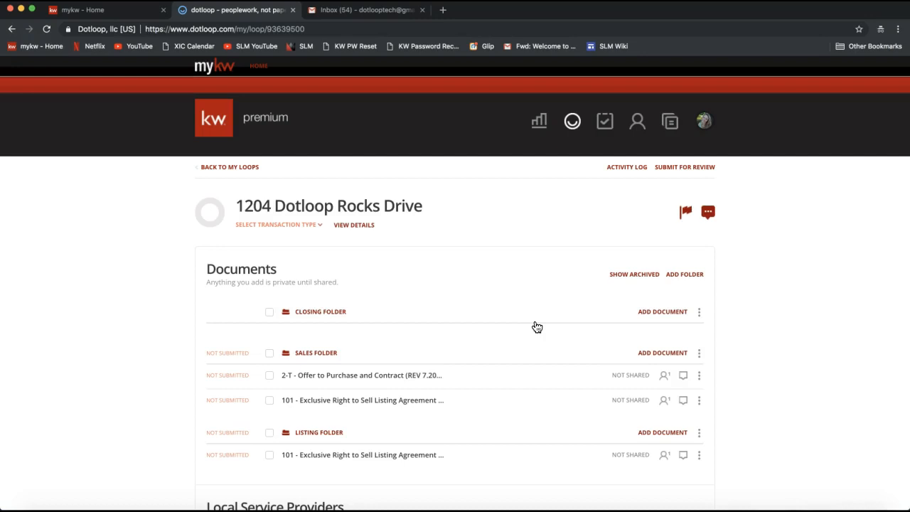
- Open the options for adding a document to the Sales Folder
{"action": "scroll", "coordinate": [776, 356], "scroll_direction": "down", "scroll_amount": 3}
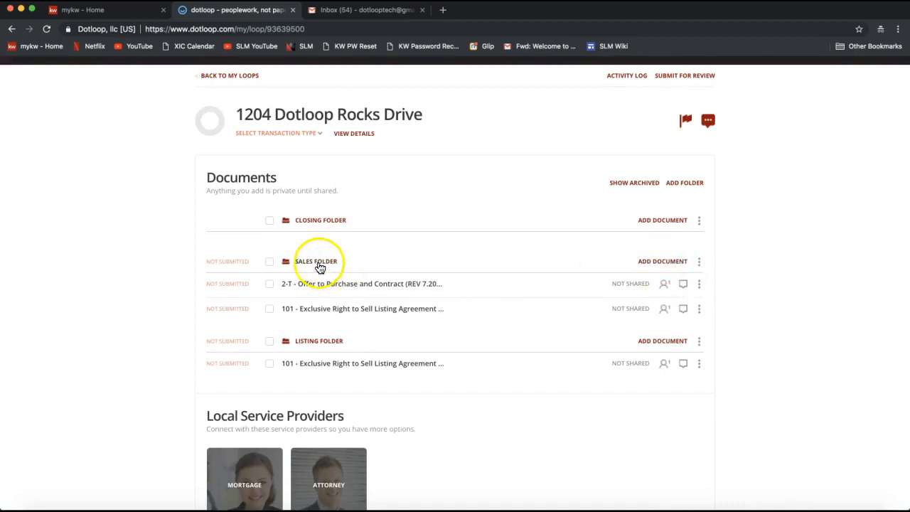
{"action": "left_click", "coordinate": [662, 268]}
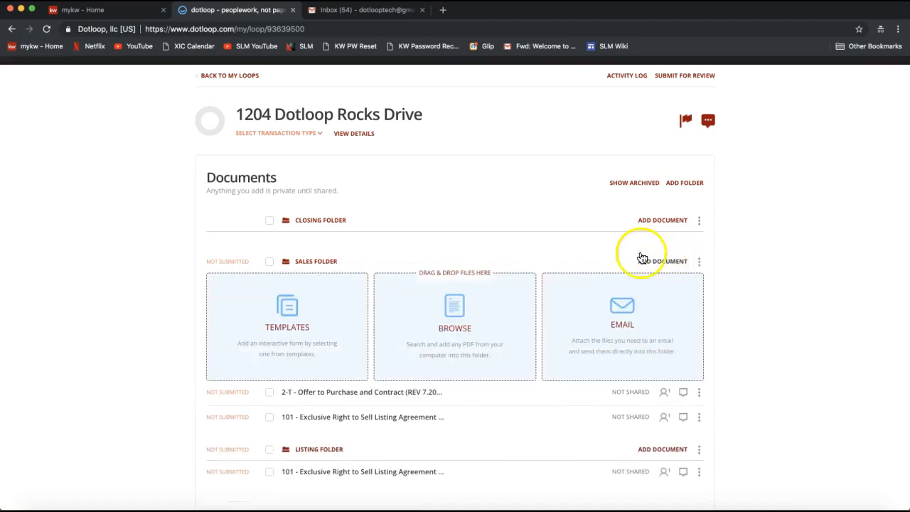
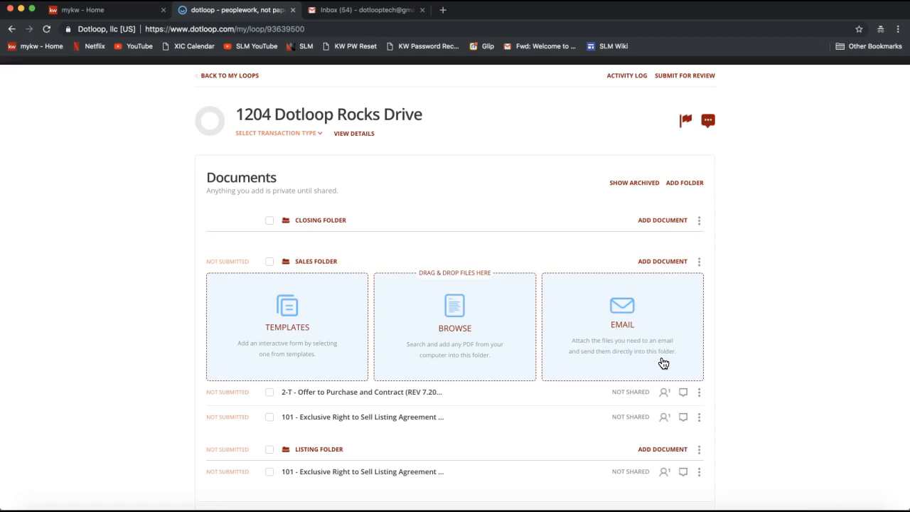
- Display the Sales Folder's upload email address and copy it to the clipboard
{"action": "left_click", "coordinate": [629, 360]}
{"action": "left_click", "coordinate": [635, 322]}
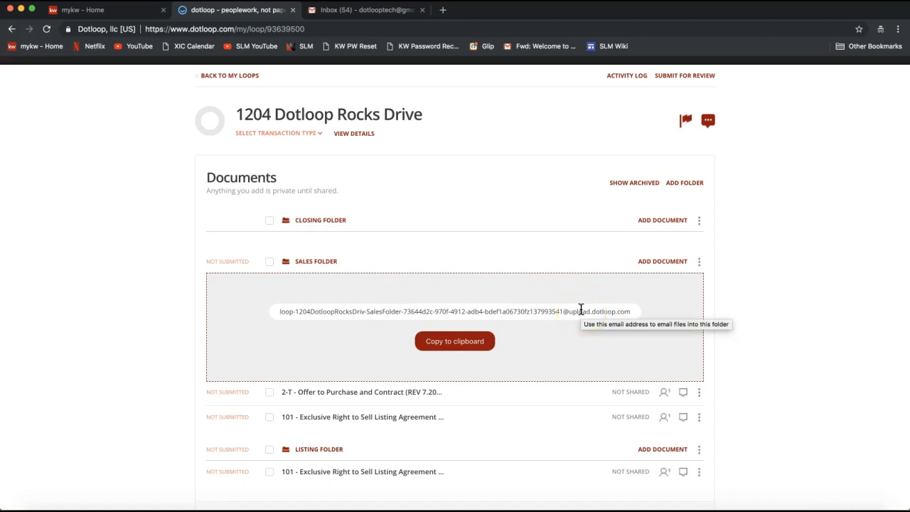
{"action": "left_click", "coordinate": [457, 349]}
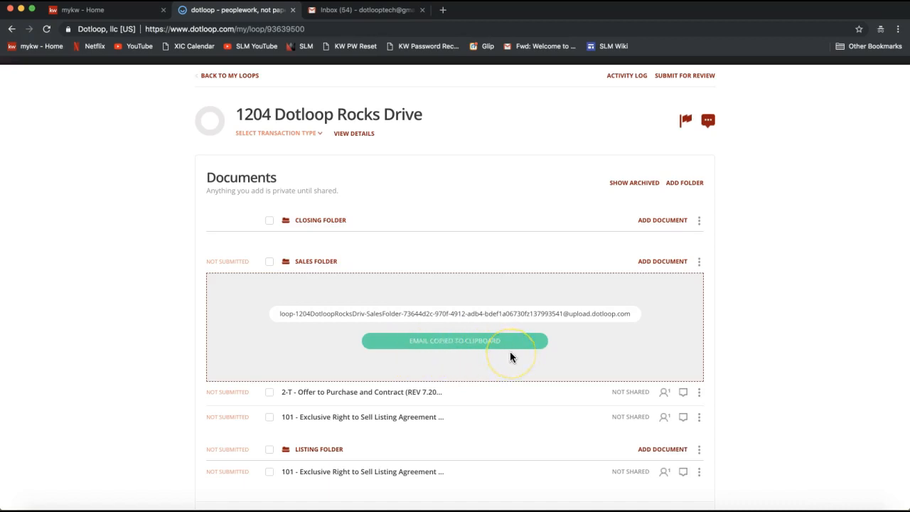
- Switch to Gmail, open the OTP message, and address a forward of it to the copied Sales Folder upload address
{"action": "left_click", "coordinate": [381, 11]}
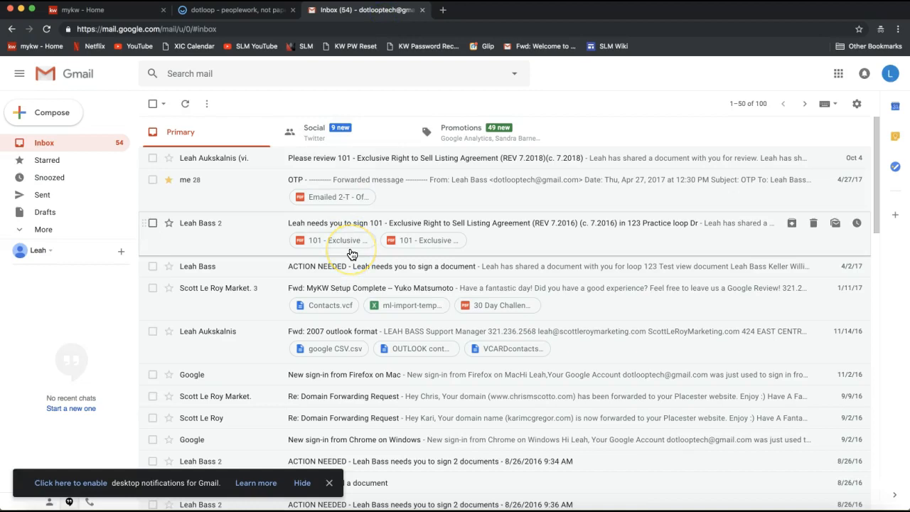
{"action": "left_click", "coordinate": [413, 195]}
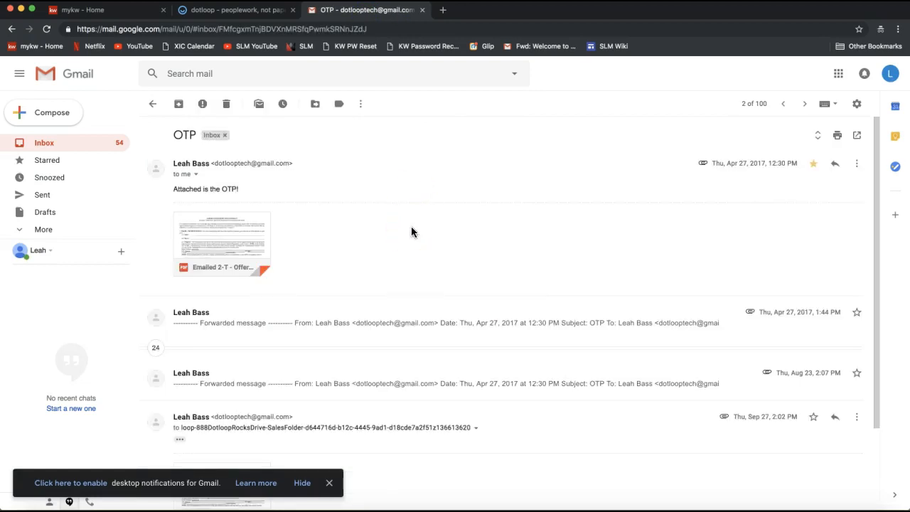
{"action": "mouse_move", "coordinate": [240, 236]}
{"action": "left_click", "coordinate": [857, 165]}
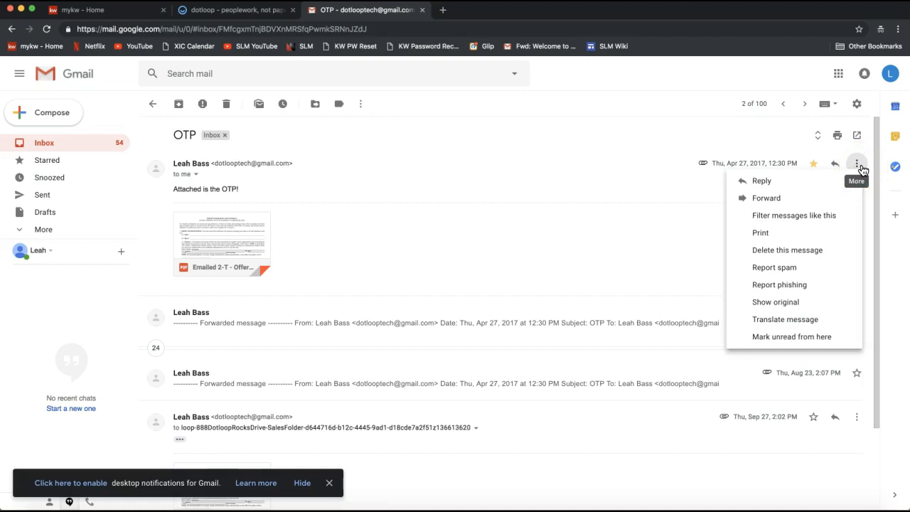
{"action": "left_click", "coordinate": [769, 202]}
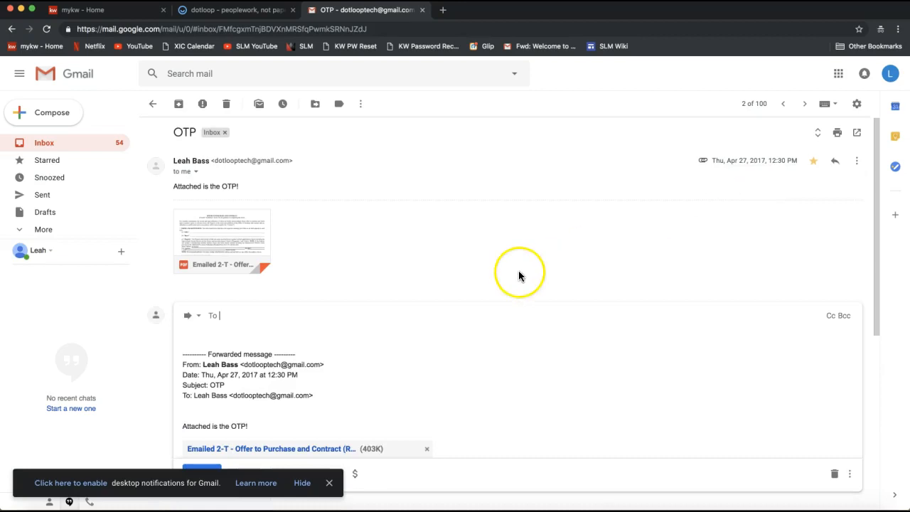
{"action": "right_click", "coordinate": [228, 317]}
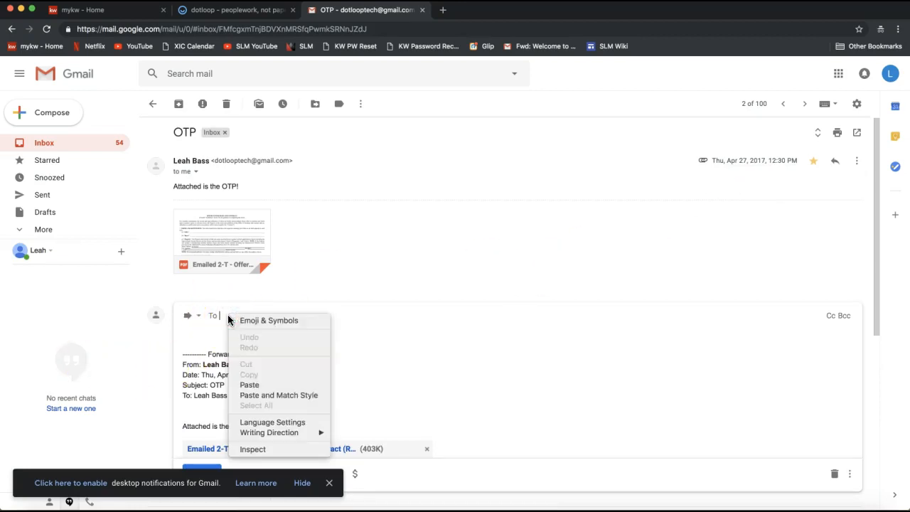
{"action": "left_click", "coordinate": [253, 390]}
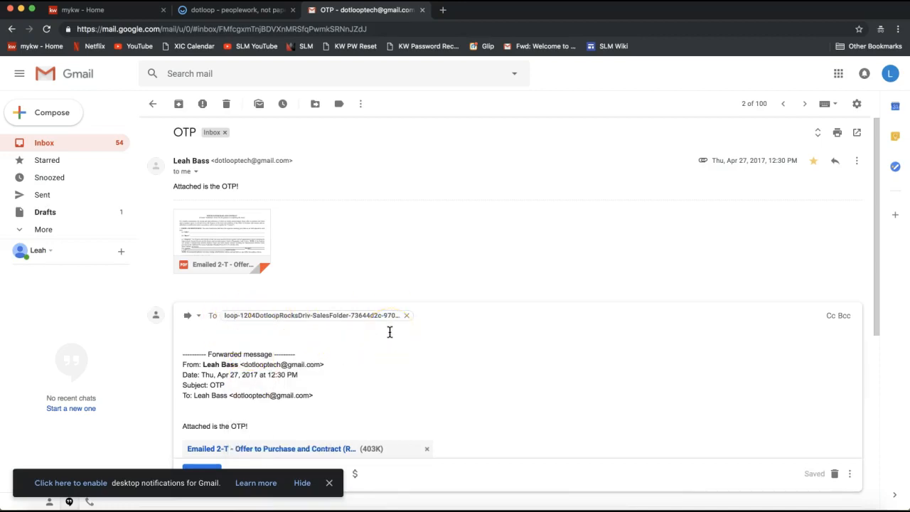
- Dismiss the desktop notification prompt and send the forwarded OTP message with its Offer to Purchase and Contract attachment
{"action": "left_click", "coordinate": [331, 358]}
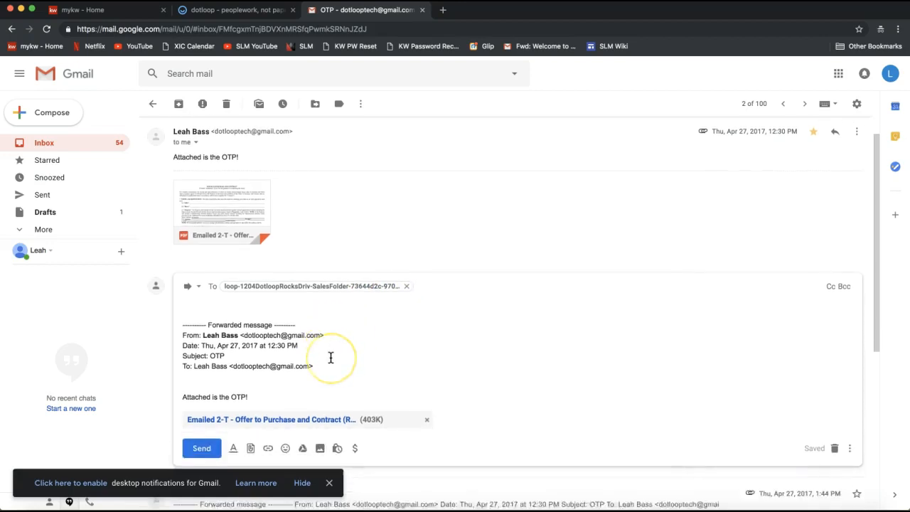
{"action": "left_click", "coordinate": [322, 361]}
{"action": "left_click", "coordinate": [206, 448]}
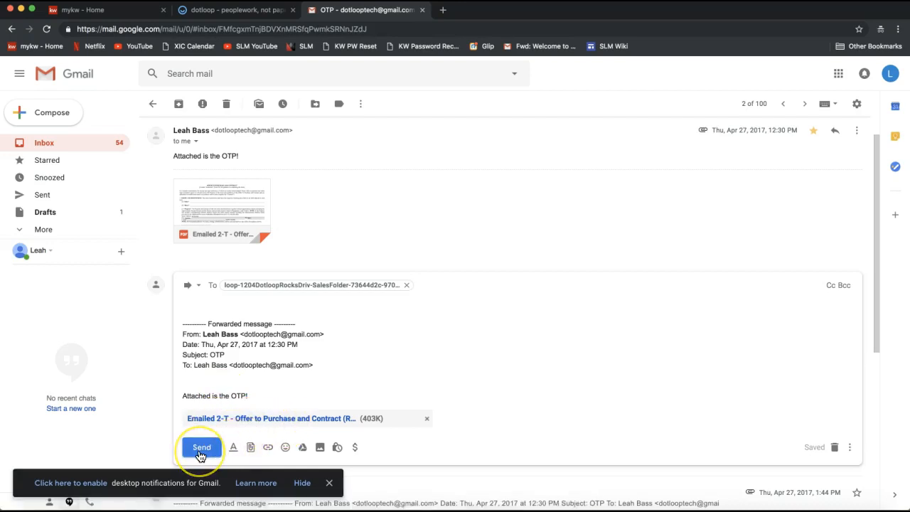
{"action": "scroll", "coordinate": [234, 395], "scroll_direction": "down", "scroll_amount": 1}
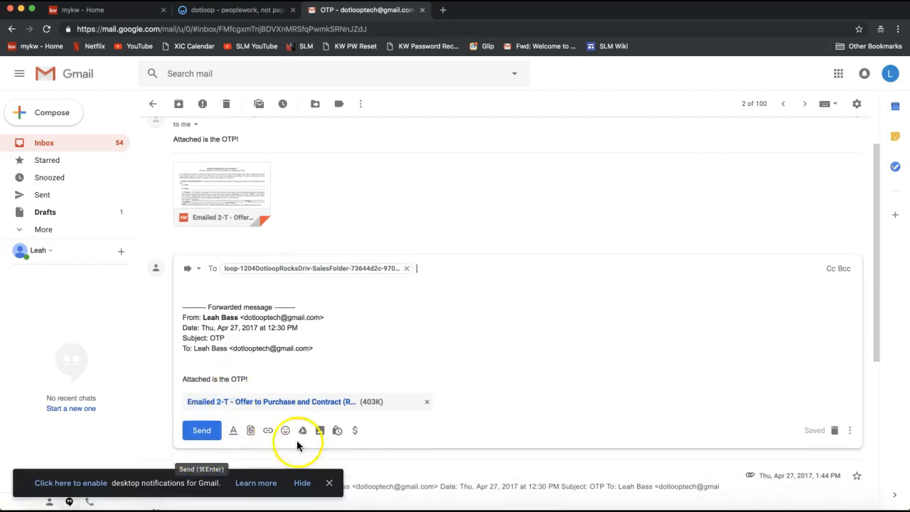
{"action": "left_click", "coordinate": [330, 488]}
{"action": "left_click", "coordinate": [199, 435]}
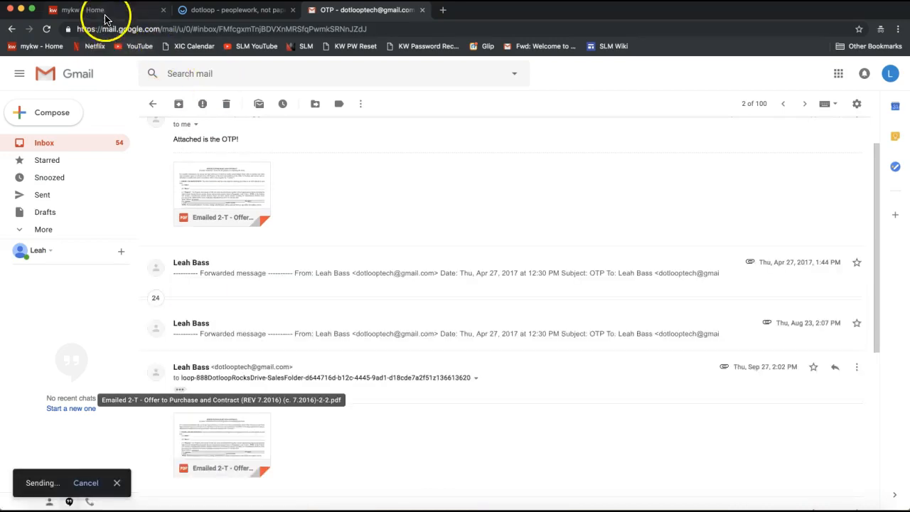
- Return to the 1204 Dotloop Rocks Drive loop in dotloop and reload it to refresh the Sales Folder
{"action": "left_click", "coordinate": [207, 10]}
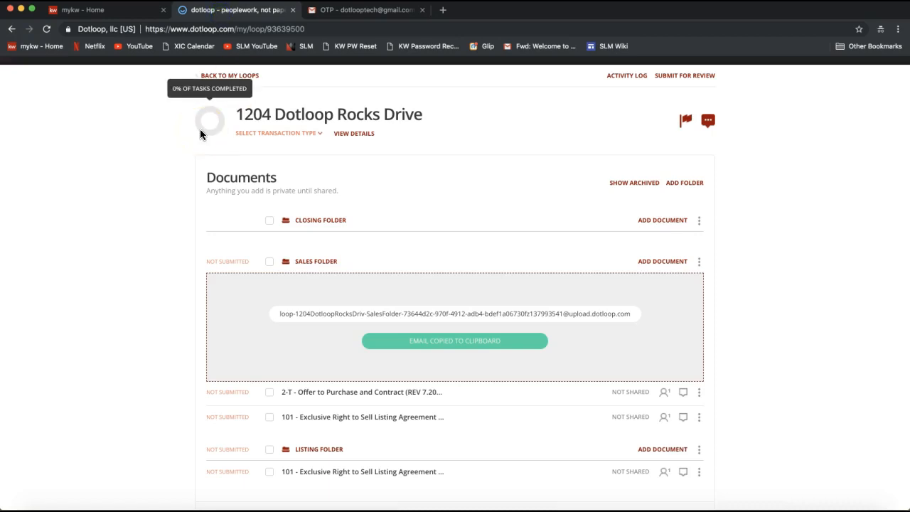
{"action": "scroll", "coordinate": [93, 317], "scroll_direction": "up", "scroll_amount": 2}
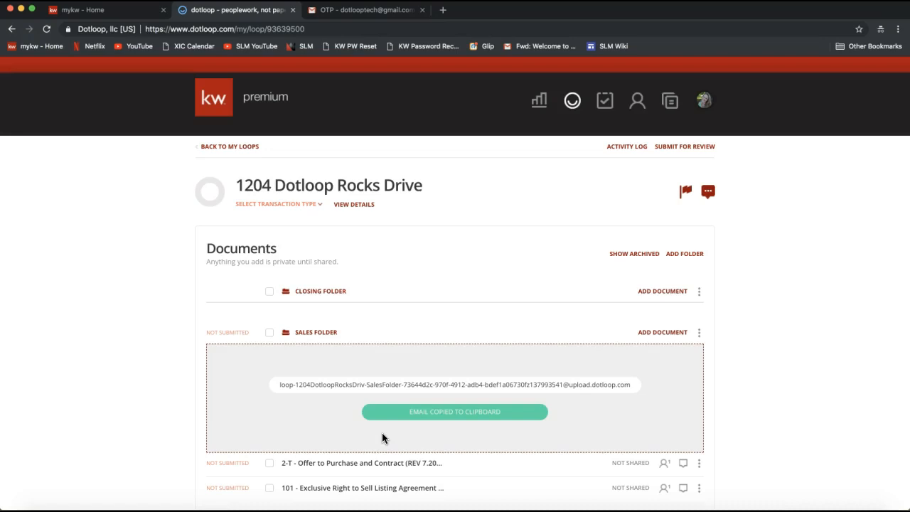
{"action": "scroll", "coordinate": [382, 437], "scroll_direction": "down", "scroll_amount": 2}
{"action": "left_click", "coordinate": [17, 168]}
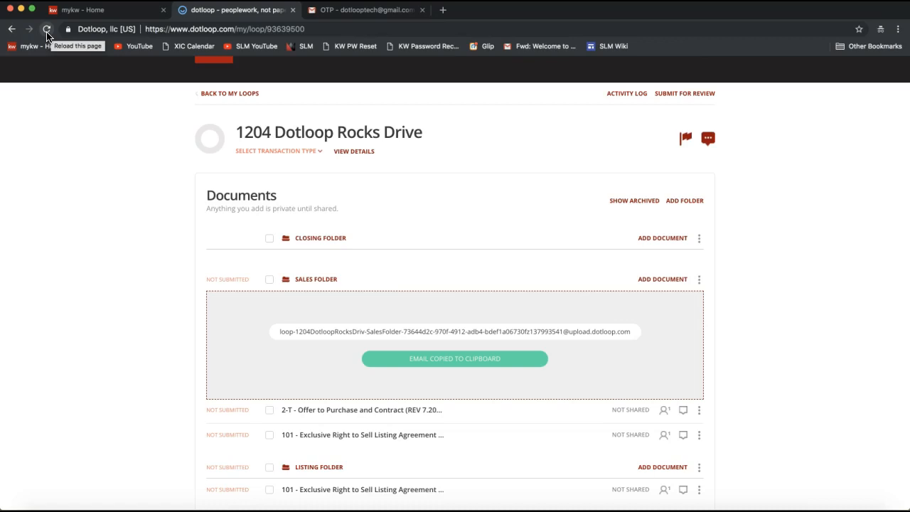
{"action": "left_click", "coordinate": [47, 33]}
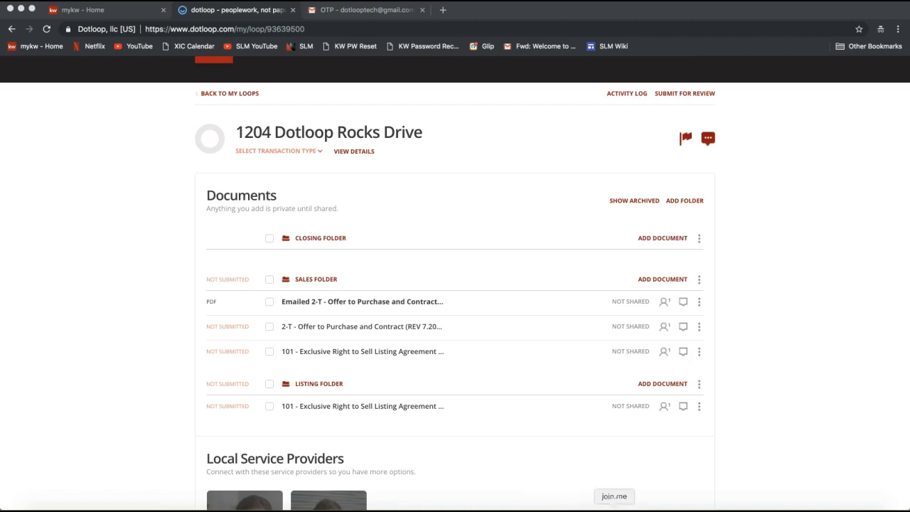
- Switch to join.me, post "How to Email into Dotloop:" with the copied YouTube link to everyone in the chat, and minimize the meeting window
{"action": "left_click", "coordinate": [615, 509]}
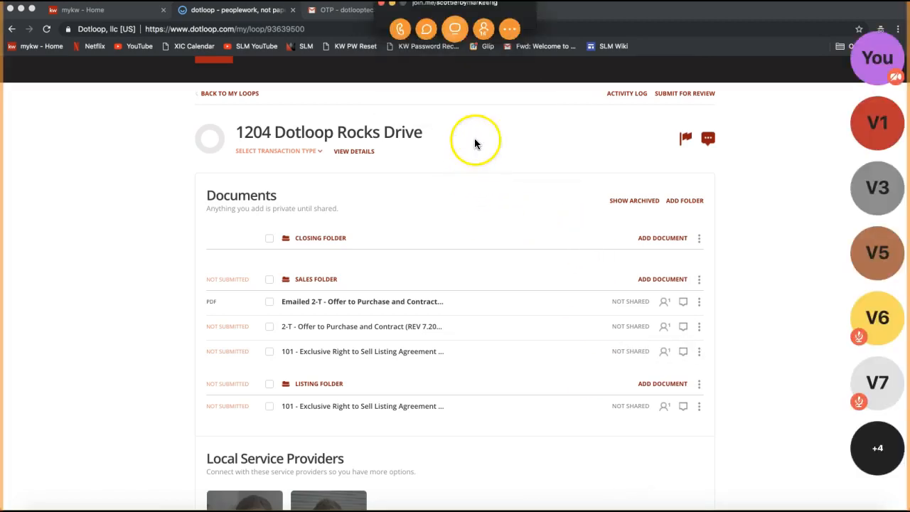
{"action": "left_click", "coordinate": [428, 32]}
{"action": "left_click", "coordinate": [471, 254]}
{"action": "type", "text": "Ho"}
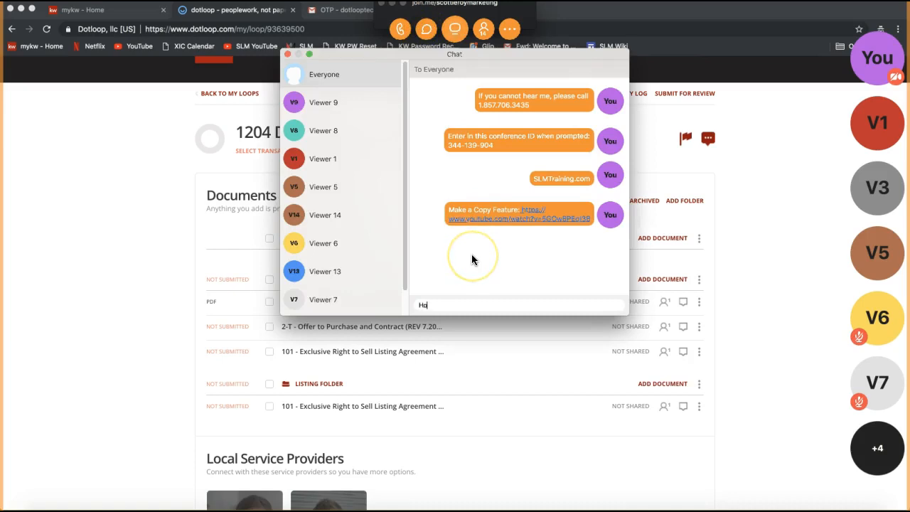
{"action": "type", "text": "w to Email into Dotloop:"}
{"action": "key", "text": "super+v"}
{"action": "key", "text": "Return"}
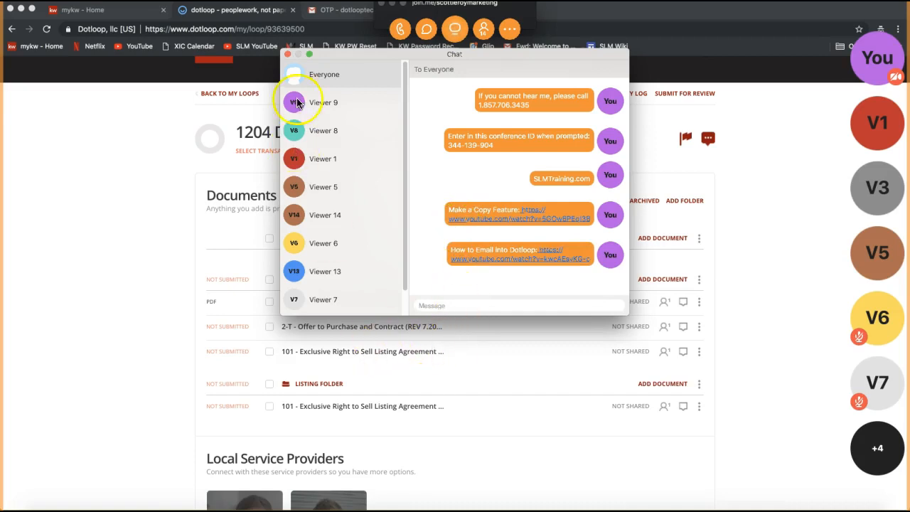
{"action": "left_click", "coordinate": [288, 56]}
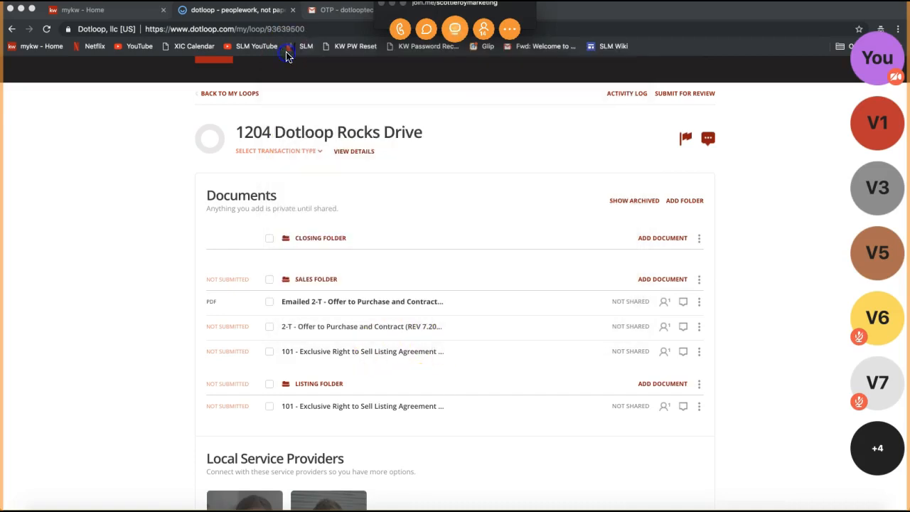
{"action": "left_click", "coordinate": [392, 5]}
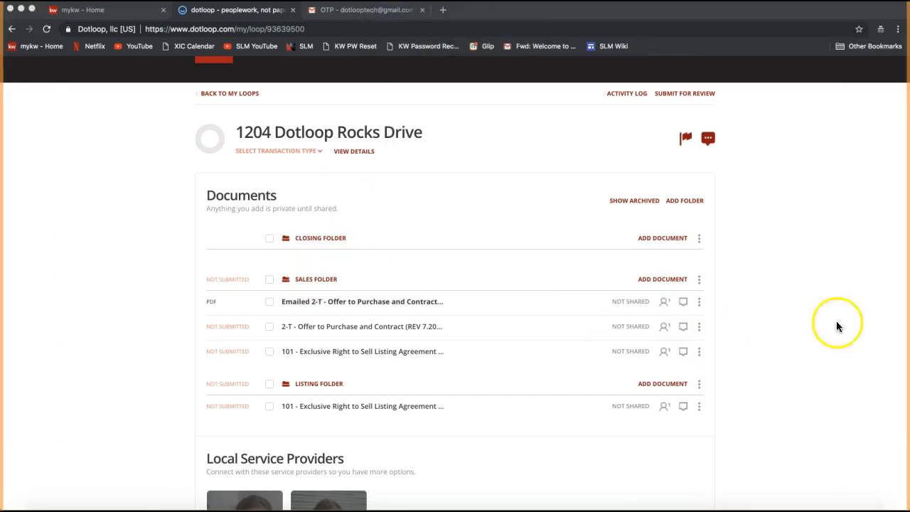
{"action": "left_click", "coordinate": [732, 321]}
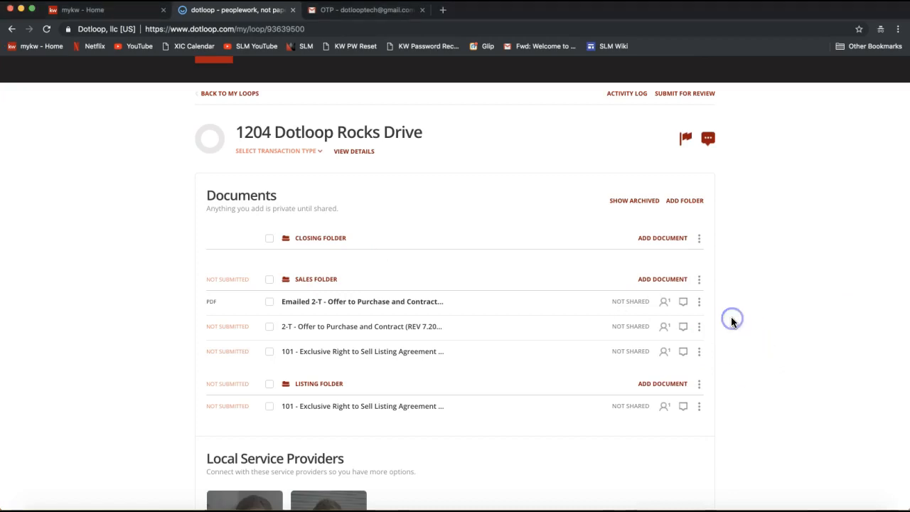
{"action": "left_click", "coordinate": [754, 281]}
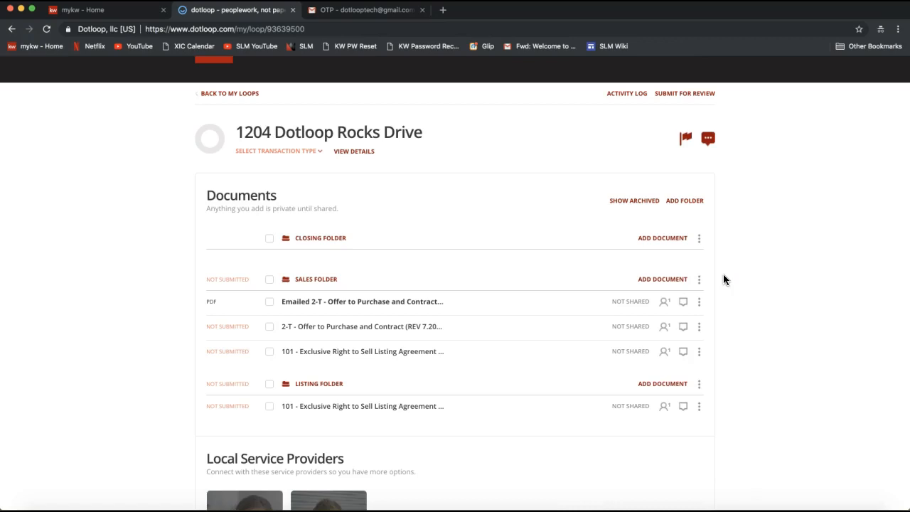
{"action": "left_click", "coordinate": [789, 313]}
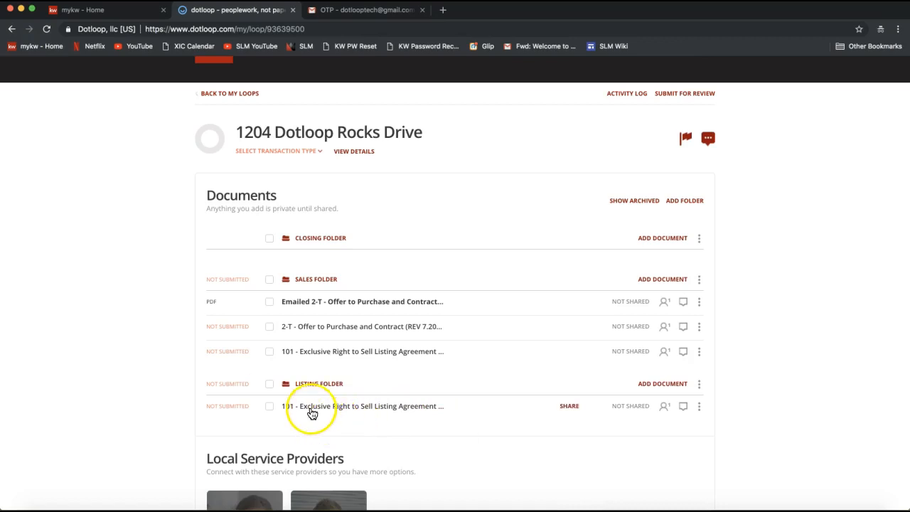
- Open the 101 Exclusive Right to Sell Listing Agreement in the Listing Folder and append "&" and a second seller's name to the Seller field
{"action": "scroll", "coordinate": [310, 414], "scroll_direction": "down", "scroll_amount": 1}
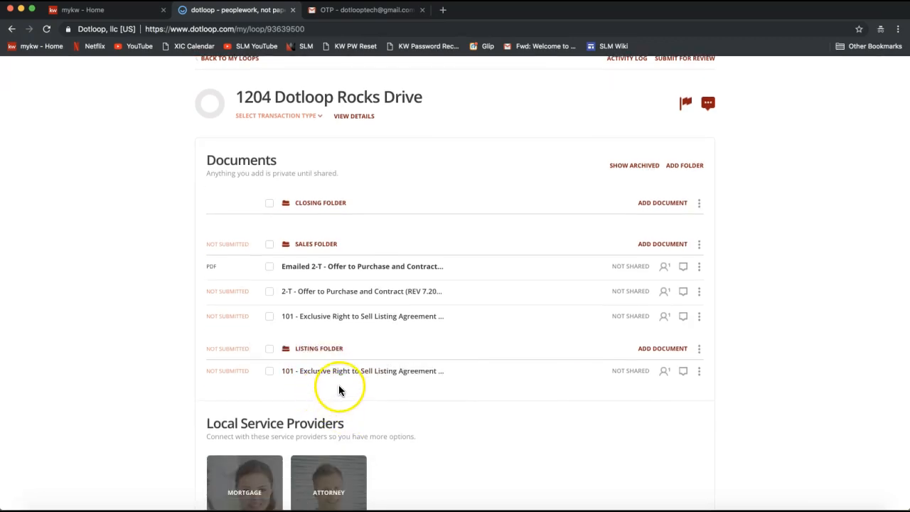
{"action": "left_click", "coordinate": [341, 373]}
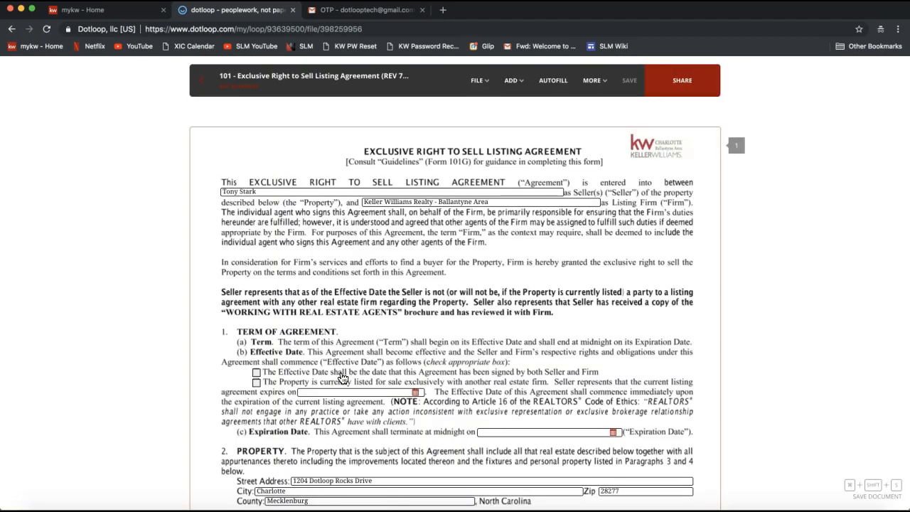
{"action": "scroll", "coordinate": [274, 257], "scroll_direction": "down", "scroll_amount": 1}
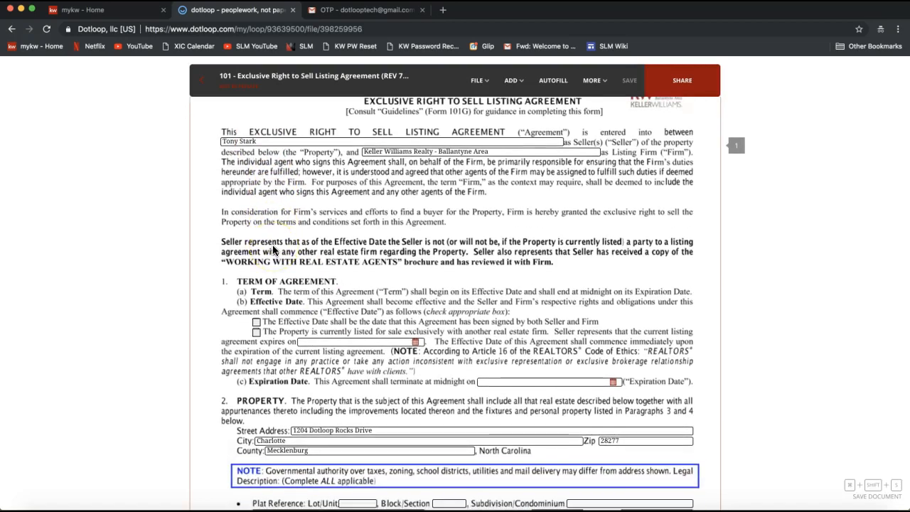
{"action": "left_click", "coordinate": [387, 430]}
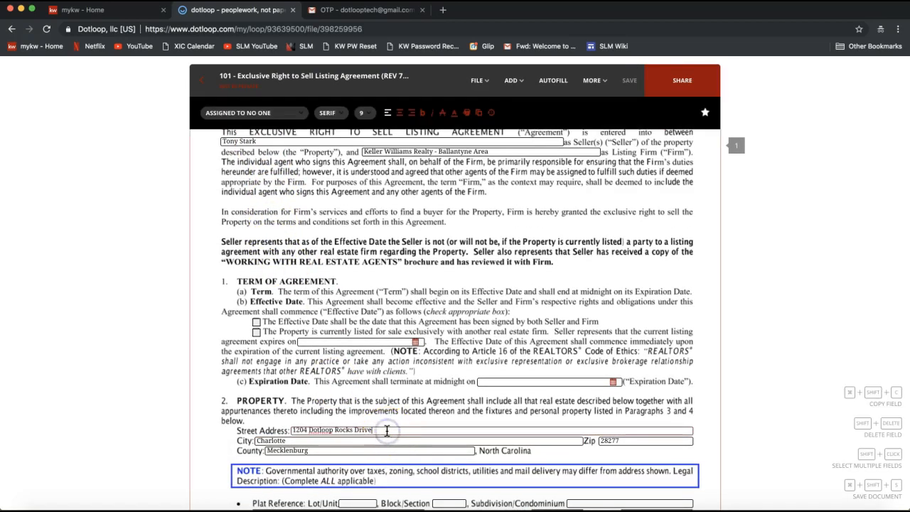
{"action": "scroll", "coordinate": [375, 389], "scroll_direction": "up", "scroll_amount": 1}
{"action": "left_click", "coordinate": [280, 190]}
{"action": "type", "text": "7"}
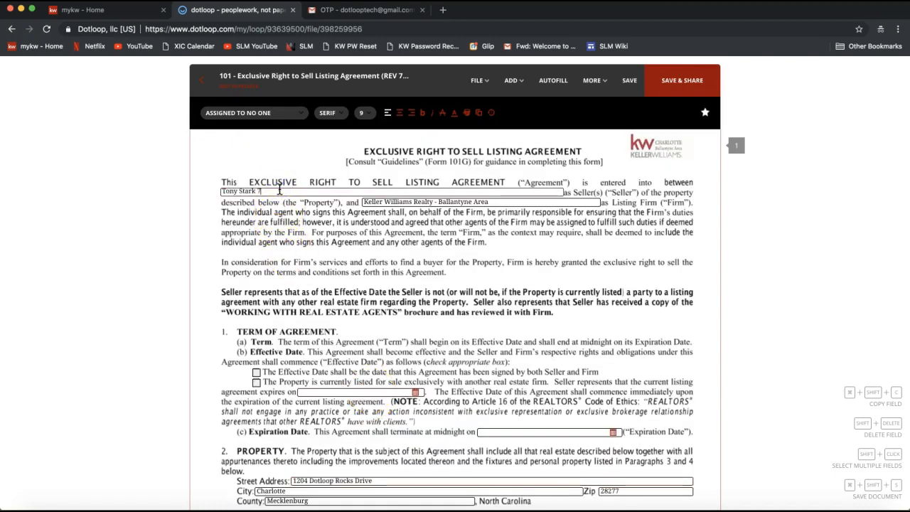
{"action": "type", "text": " Tony Starks"}
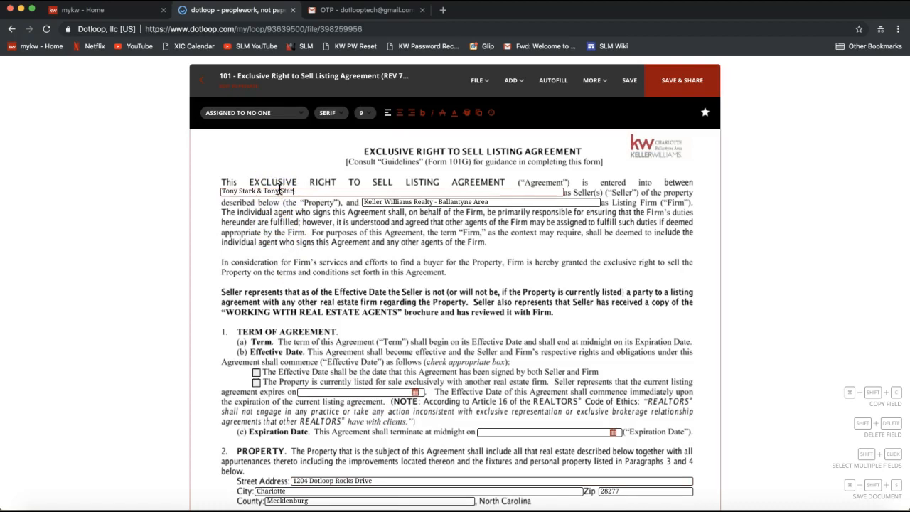
- Look at the listing agreement's Save as Template option, and leave the document to return to the loop
{"action": "left_click", "coordinate": [481, 82]}
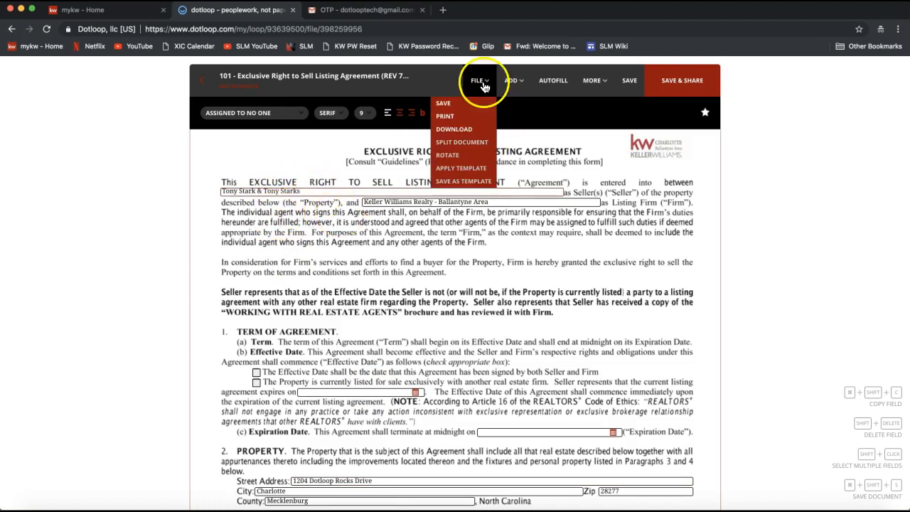
{"action": "left_click", "coordinate": [468, 180]}
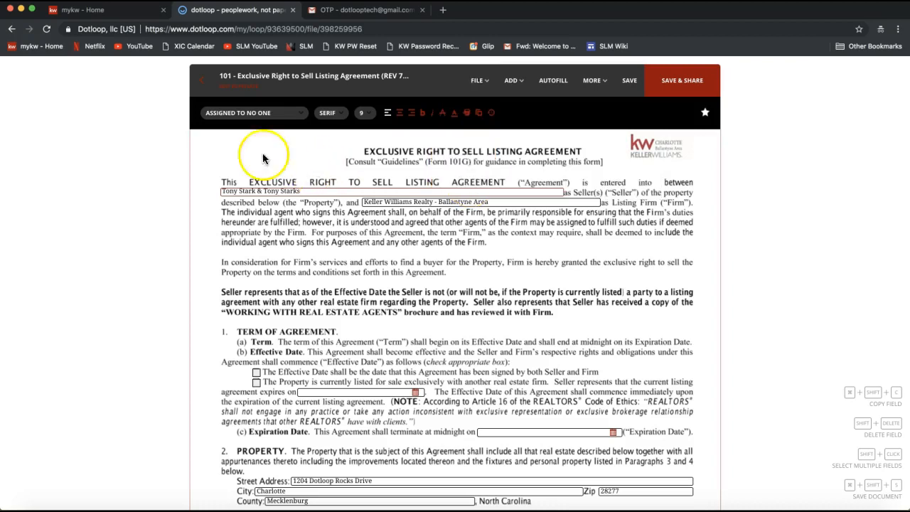
{"action": "left_click", "coordinate": [200, 86]}
{"action": "left_click", "coordinate": [470, 315]}
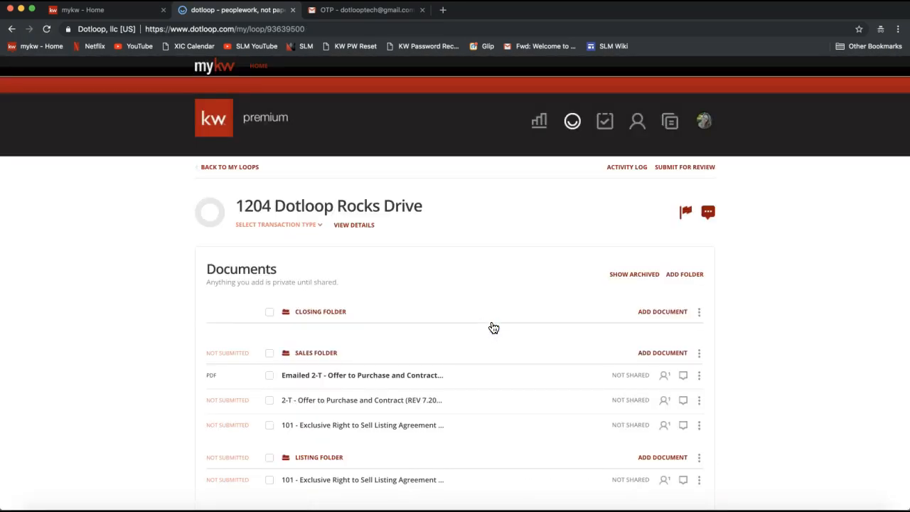
- Open the Templates page from the loop
{"action": "left_click", "coordinate": [722, 302]}
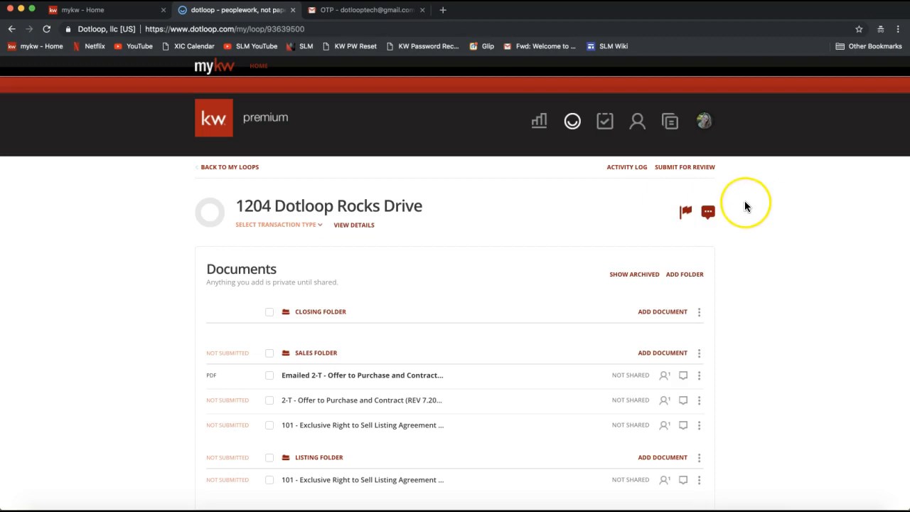
{"action": "left_click", "coordinate": [671, 128]}
{"action": "left_click", "coordinate": [671, 126]}
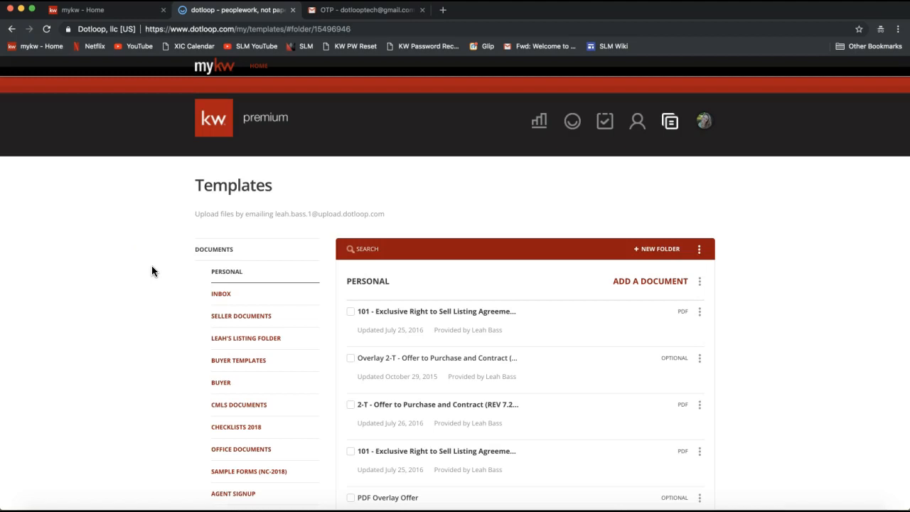
{"action": "scroll", "coordinate": [151, 271], "scroll_direction": "down", "scroll_amount": 1}
{"action": "scroll", "coordinate": [152, 271], "scroll_direction": "up", "scroll_amount": 1}
{"action": "left_click", "coordinate": [669, 126]}
{"action": "left_click", "coordinate": [672, 125]}
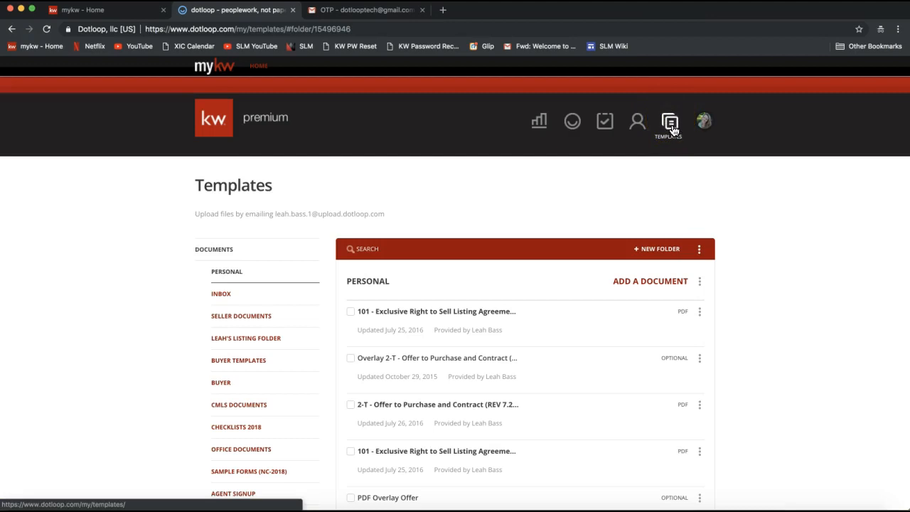
- Delete the agent's existing Listing Folder from the personal template folders
{"action": "left_click", "coordinate": [650, 250]}
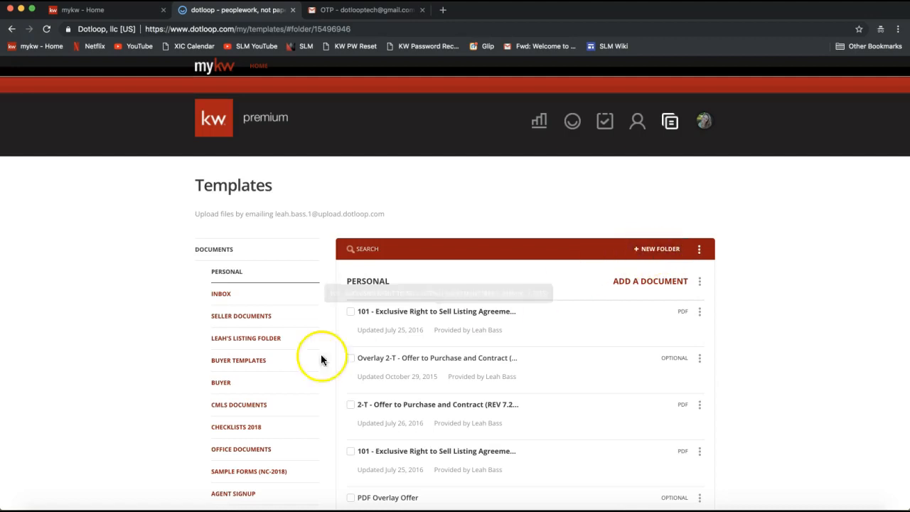
{"action": "left_click", "coordinate": [315, 340]}
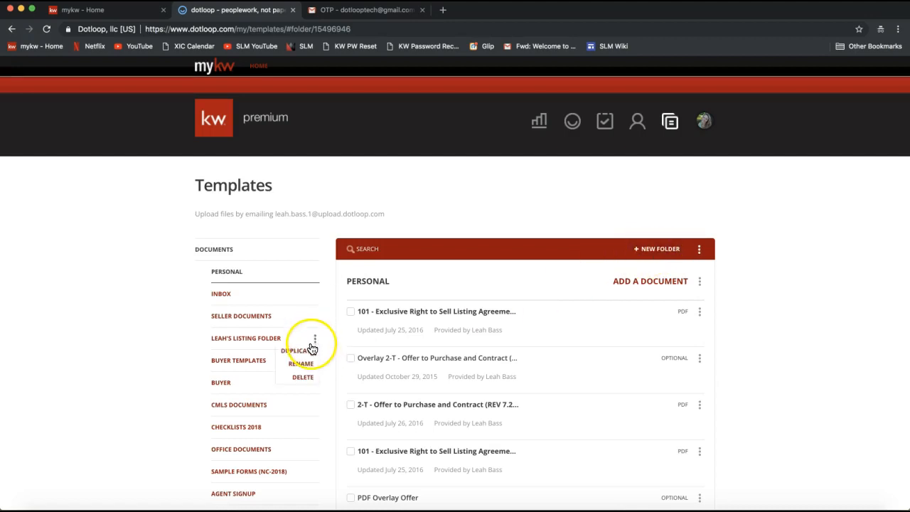
{"action": "left_click", "coordinate": [303, 377]}
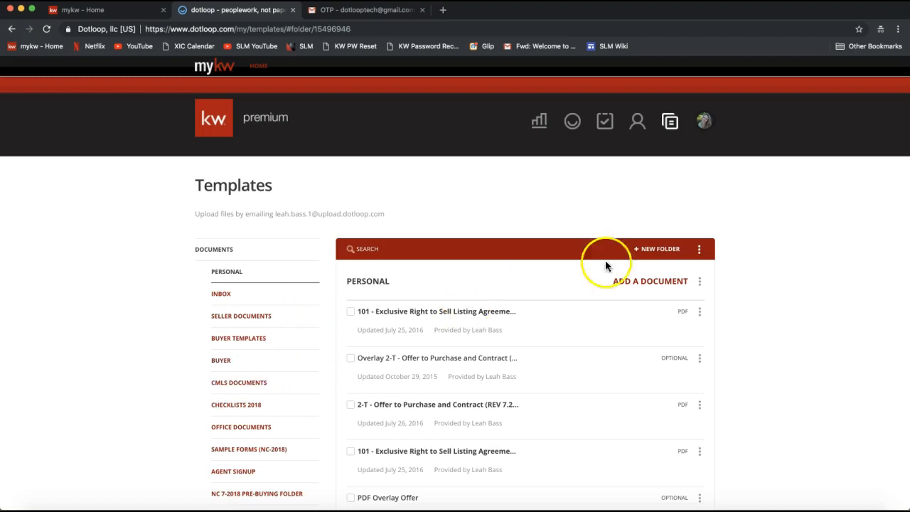
- Create a new template folder named with the agent's first name in possessive form followed by "Listing Documents"
{"action": "left_click", "coordinate": [665, 254]}
{"action": "left_click", "coordinate": [442, 287]}
{"action": "type", "text": "4eah's "}
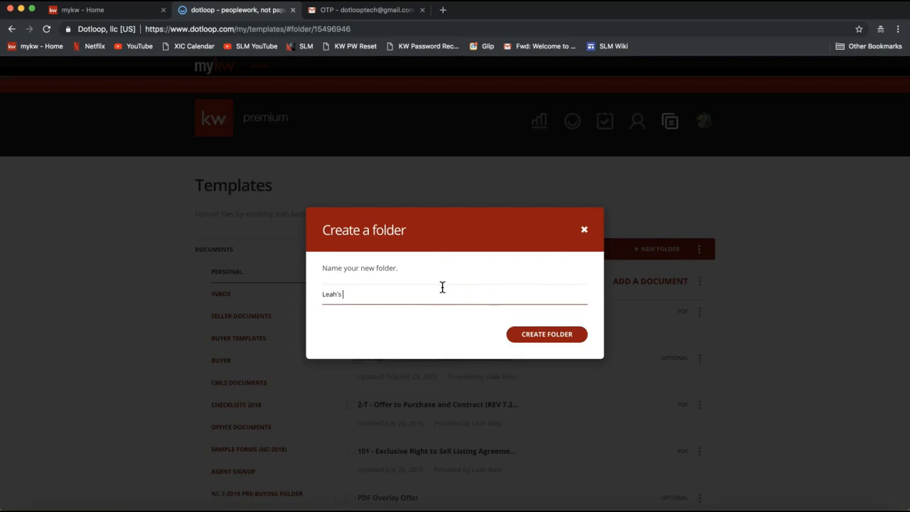
{"action": "type", "text": "Listing Documents"}
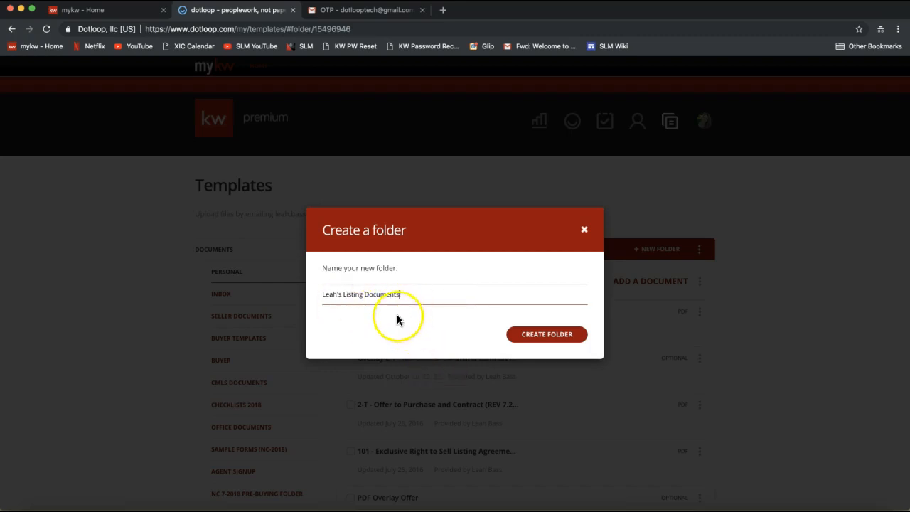
{"action": "double_click", "coordinate": [332, 295]}
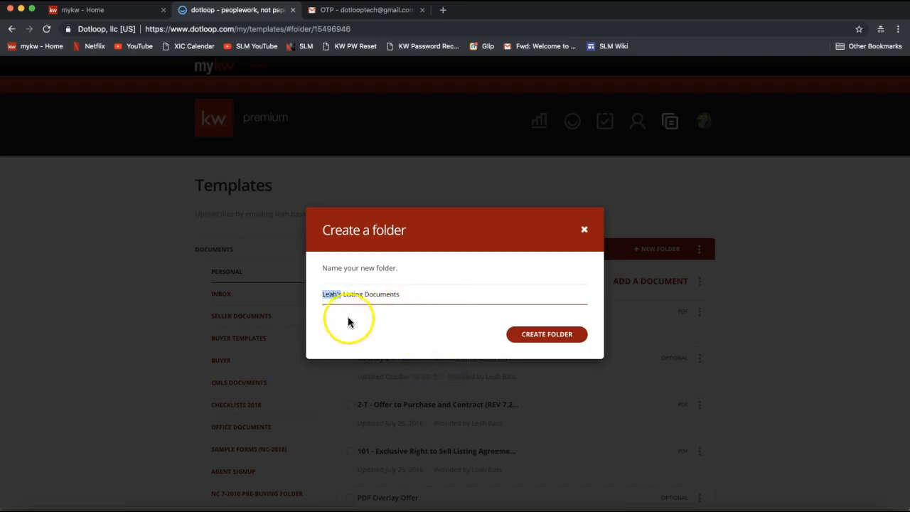
{"action": "left_click", "coordinate": [546, 341]}
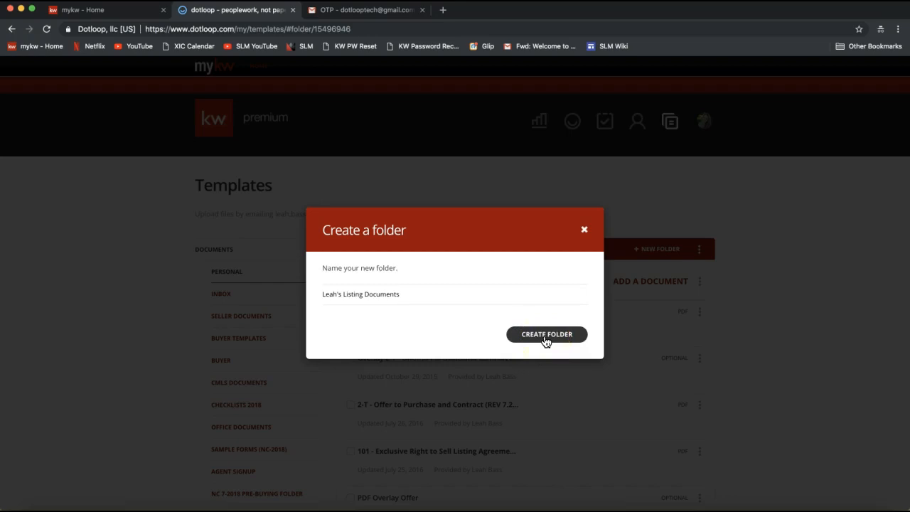
{"action": "left_click", "coordinate": [545, 341]}
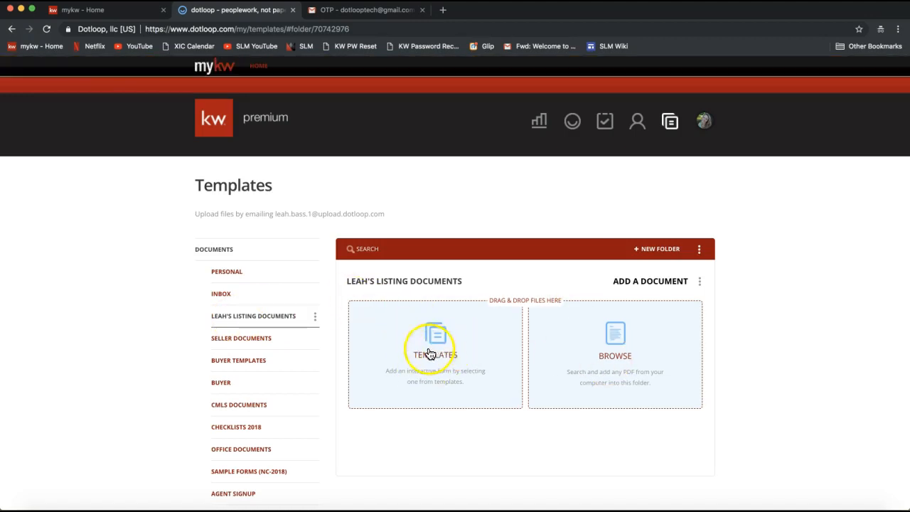
- Choose to add documents from templates to the new folder, and search the 2018 NCAR Documents for "listing"
{"action": "left_click", "coordinate": [675, 355]}
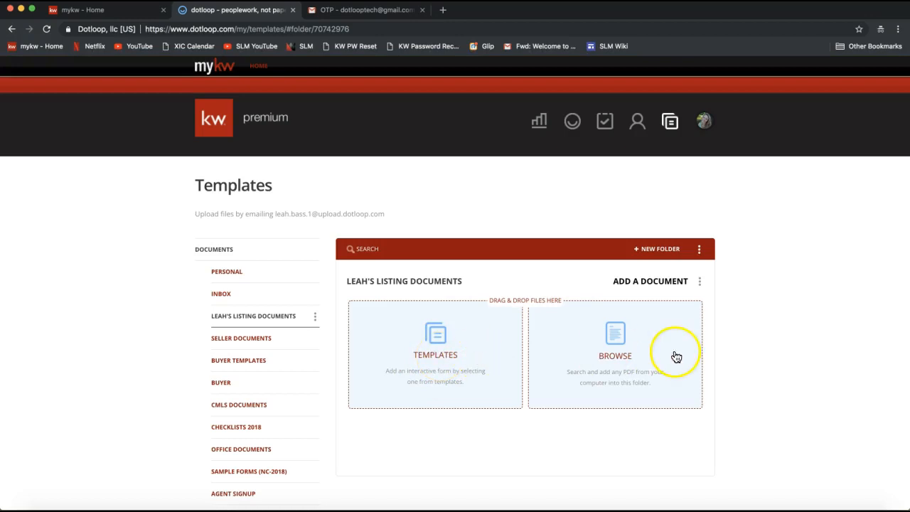
{"action": "left_click", "coordinate": [424, 364]}
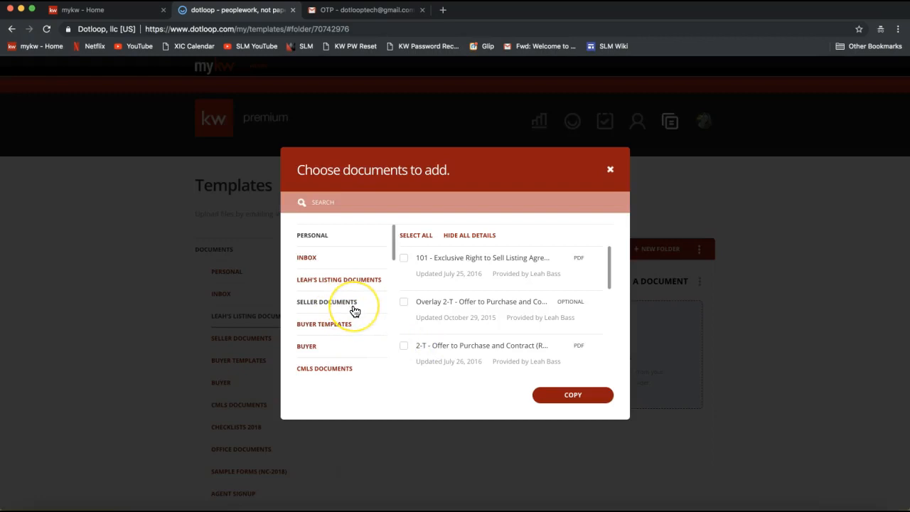
{"action": "scroll", "coordinate": [354, 311], "scroll_direction": "down", "scroll_amount": 10}
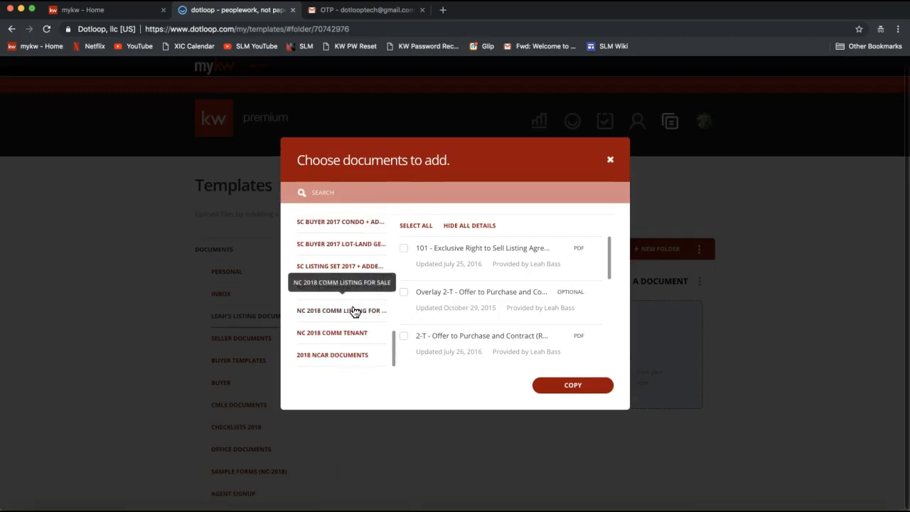
{"action": "left_click", "coordinate": [322, 355]}
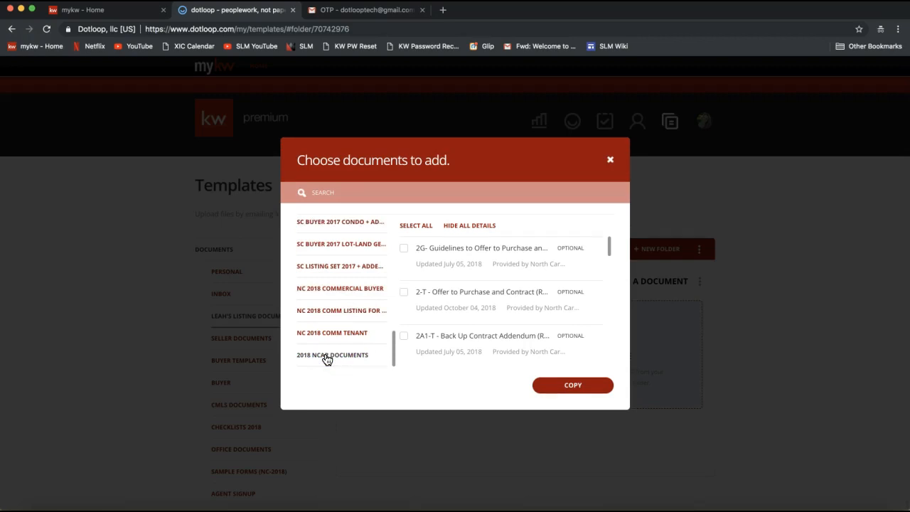
{"action": "left_click", "coordinate": [351, 193]}
{"action": "type", "text": "listing"}
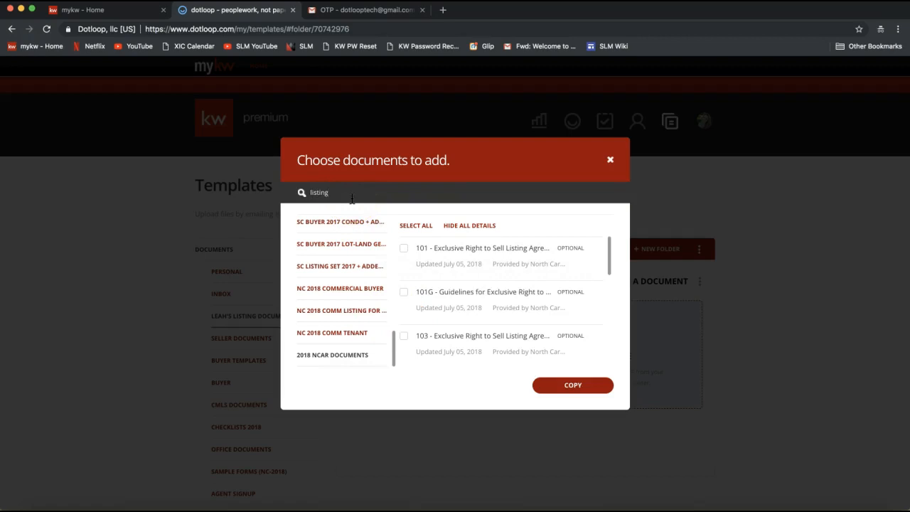
- Copy the 101 - Exclusive Right to Sell Listing Agreement into the new listing documents folder and close the import summary
{"action": "left_click", "coordinate": [404, 249]}
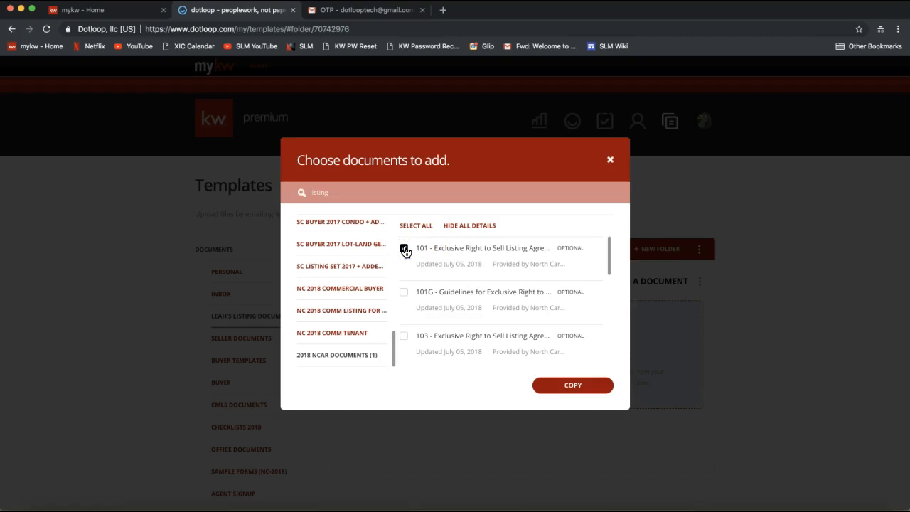
{"action": "left_click", "coordinate": [404, 248]}
{"action": "left_click", "coordinate": [345, 190]}
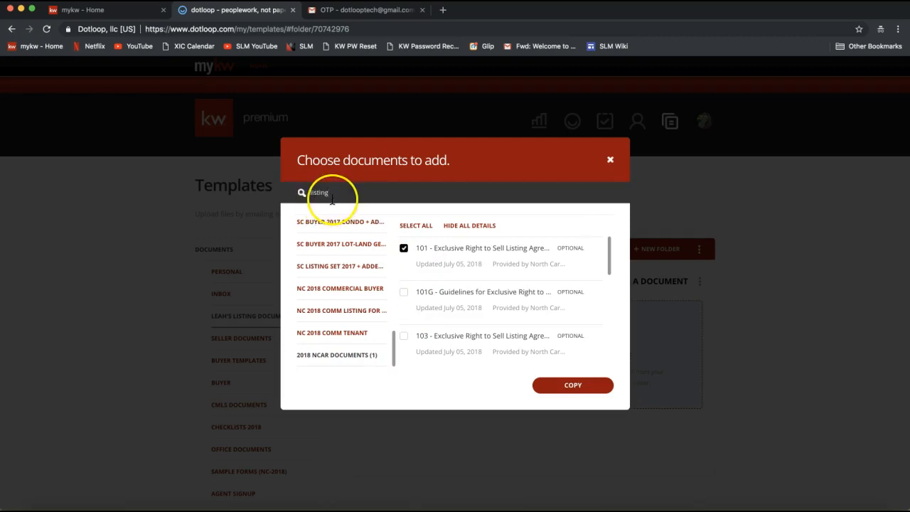
{"action": "left_click", "coordinate": [403, 250]}
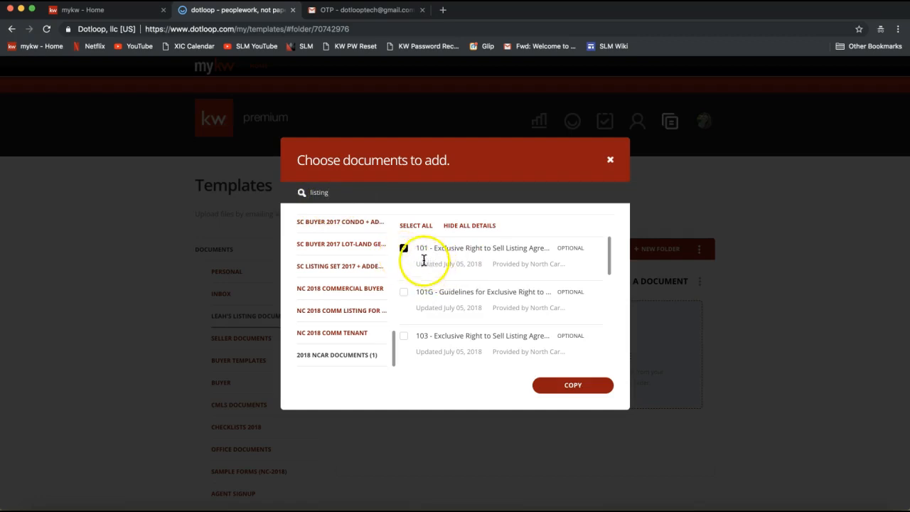
{"action": "left_click", "coordinate": [574, 385]}
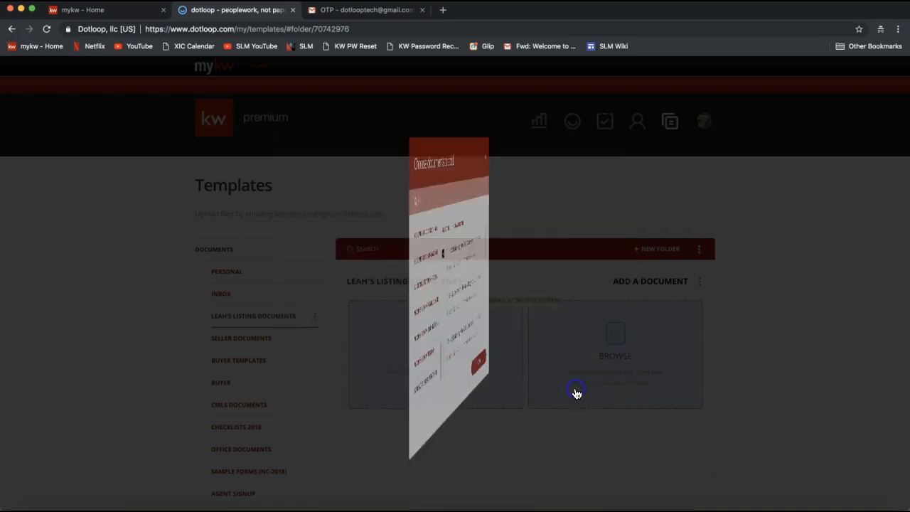
{"action": "left_click", "coordinate": [577, 423]}
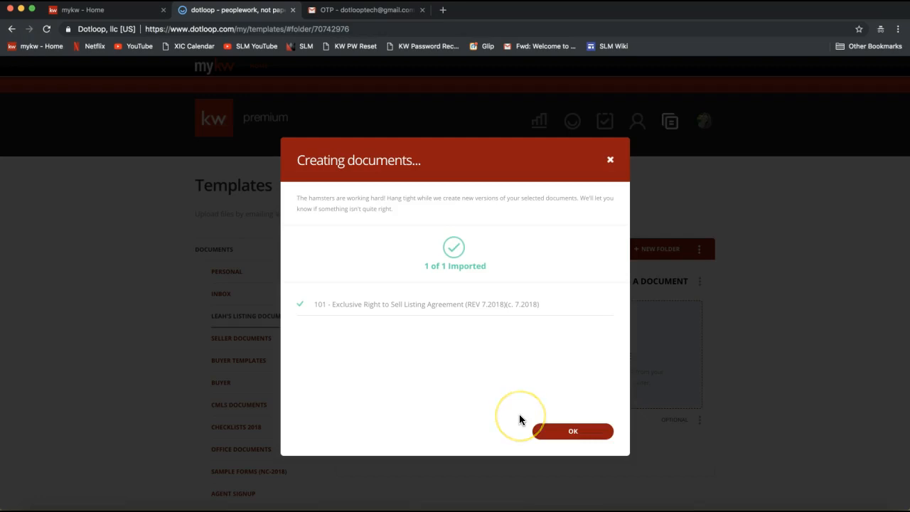
{"action": "left_click", "coordinate": [549, 429]}
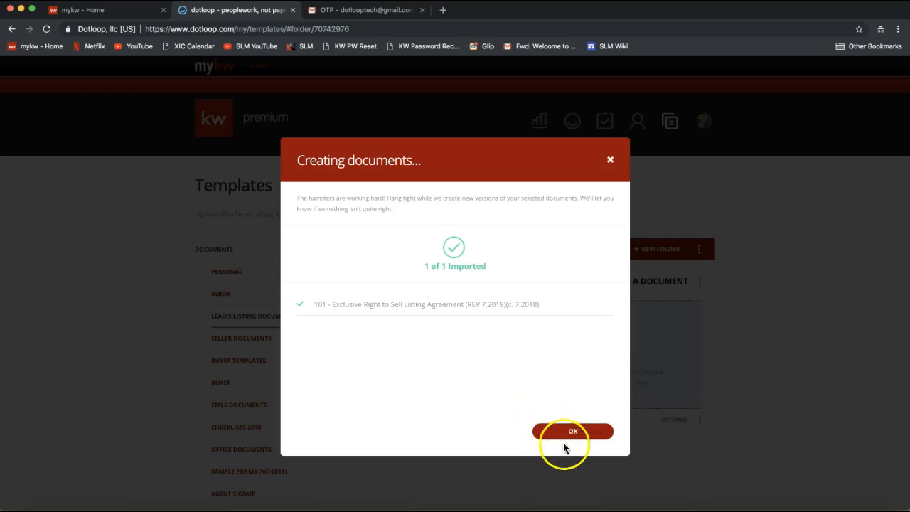
{"action": "left_click", "coordinate": [573, 432]}
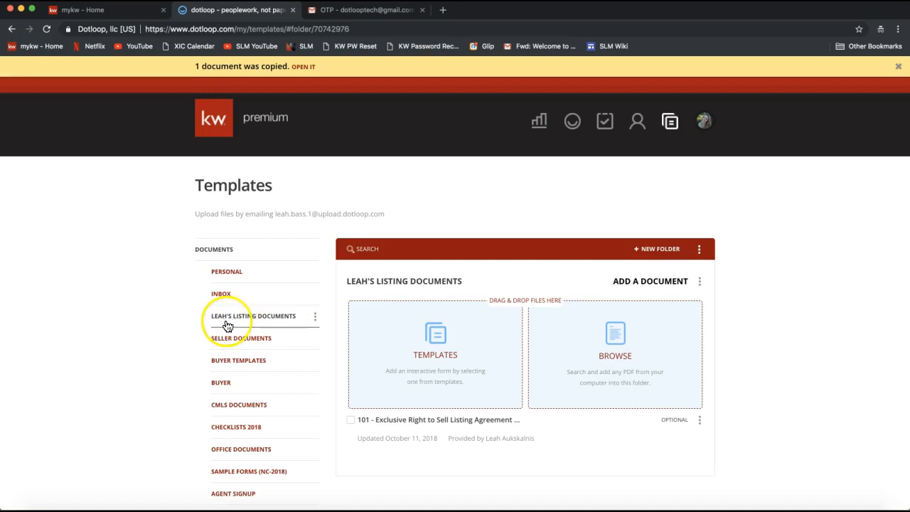
- Open the copied 101 listing agreement and fill the Listing Firm field with "Keller Williams Realty - Ballantyne Area"
{"action": "left_click", "coordinate": [403, 426]}
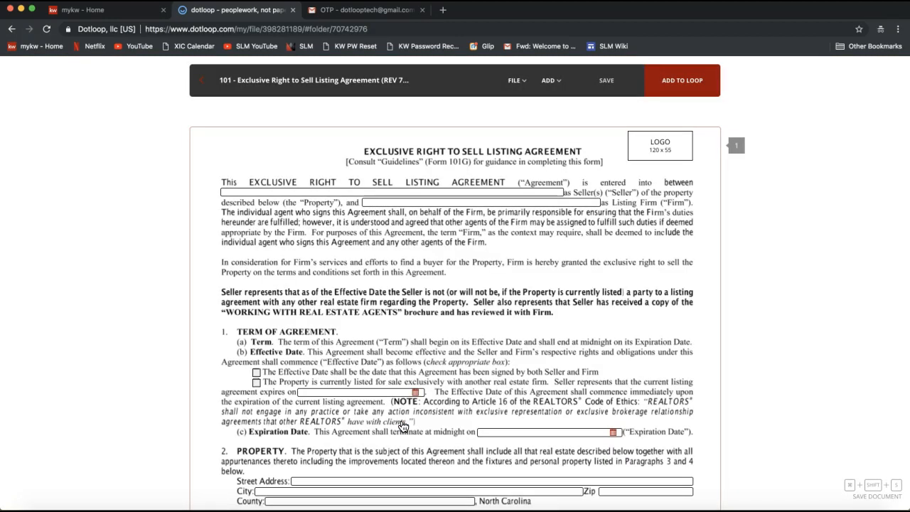
{"action": "left_click", "coordinate": [278, 191]}
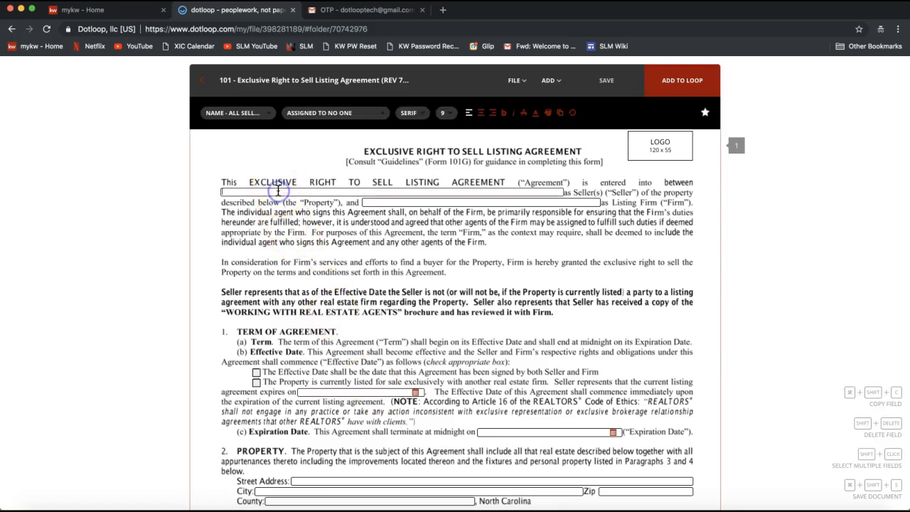
{"action": "left_click", "coordinate": [290, 273]}
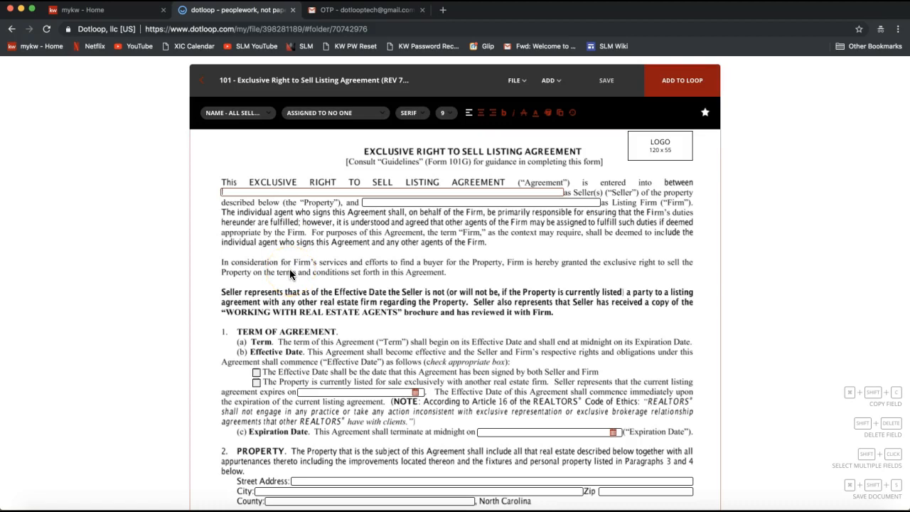
{"action": "left_click", "coordinate": [377, 202]}
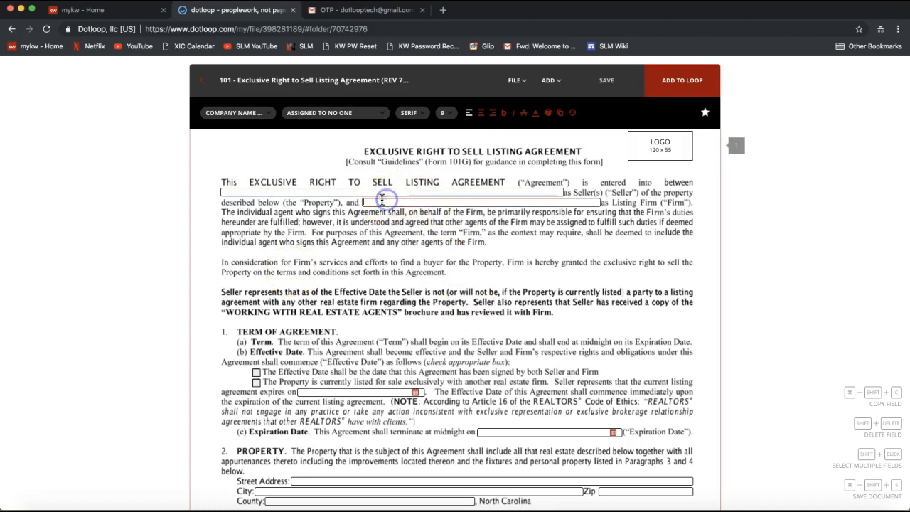
{"action": "left_click", "coordinate": [366, 203]}
{"action": "type", "text": "Keller Williams Realty"}
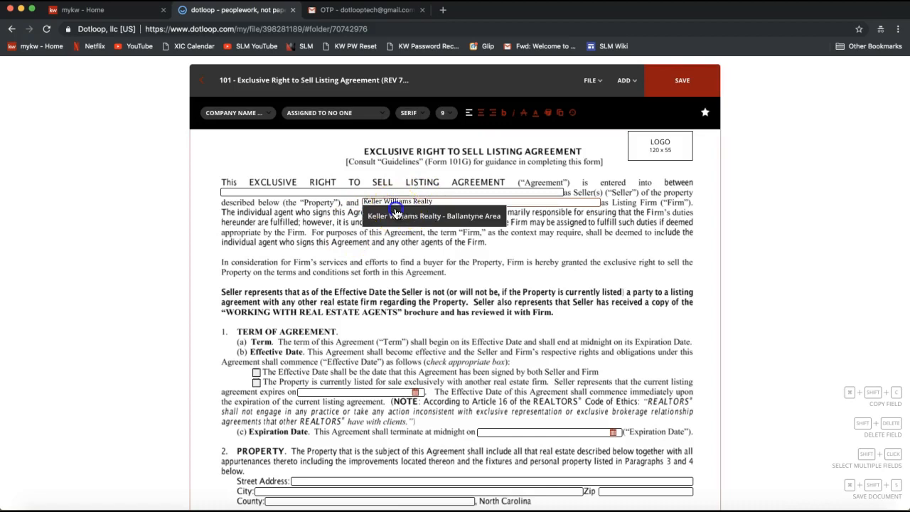
{"action": "left_click", "coordinate": [396, 214]}
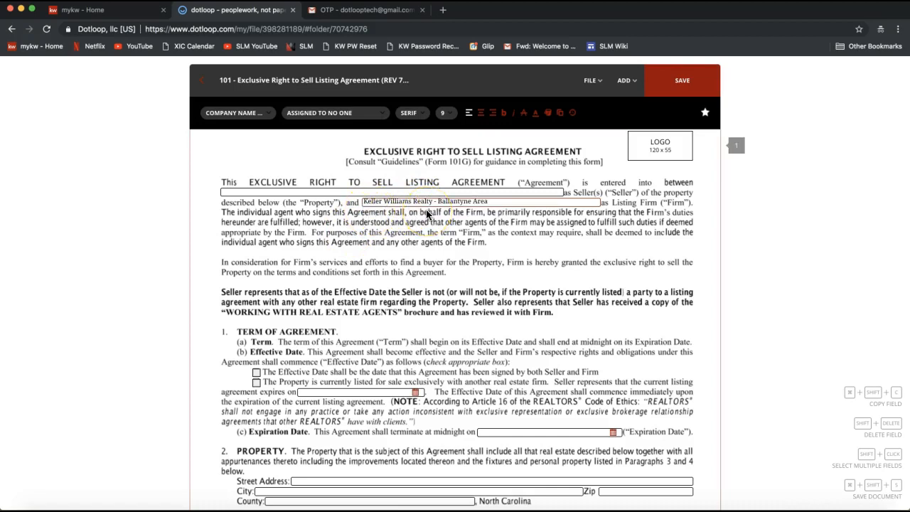
- Check the box under Effective Date stating that the property is currently listed exclusively with another firm, and review page 1
{"action": "scroll", "coordinate": [417, 284], "scroll_direction": "down", "scroll_amount": 2}
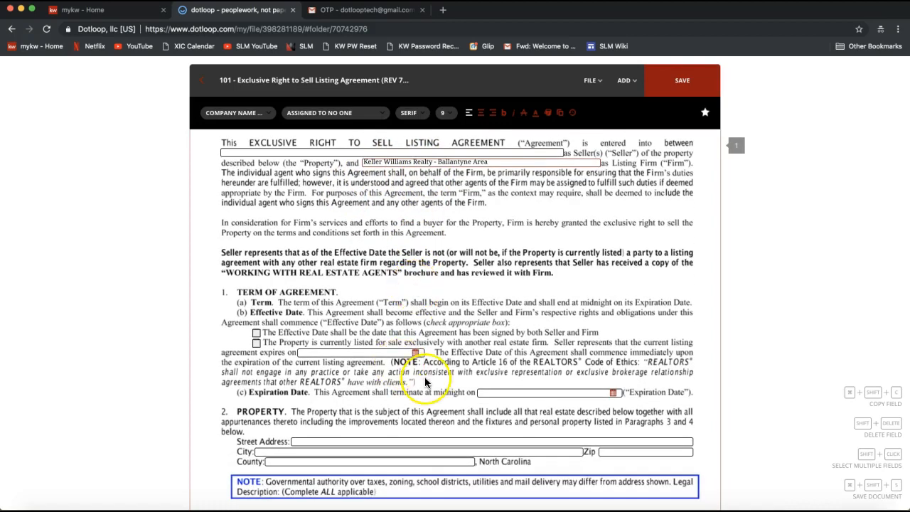
{"action": "scroll", "coordinate": [426, 383], "scroll_direction": "down", "scroll_amount": 2}
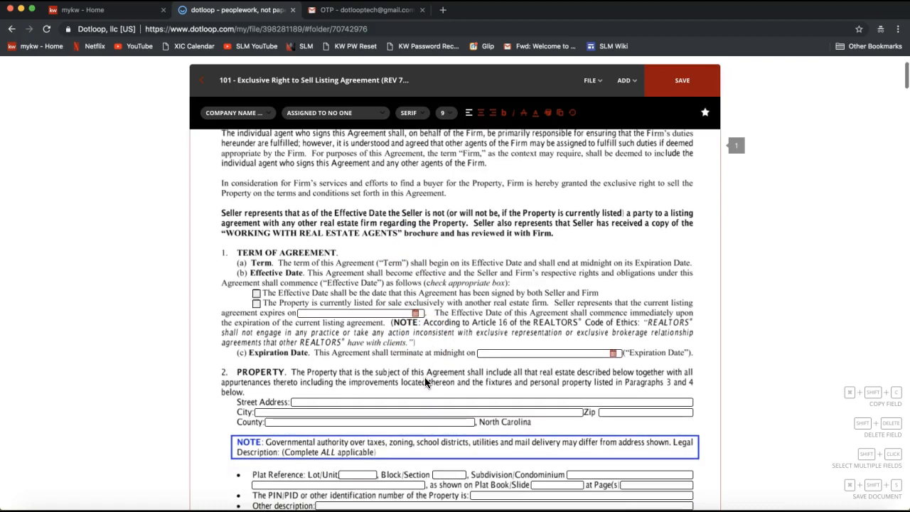
{"action": "left_click", "coordinate": [256, 303]}
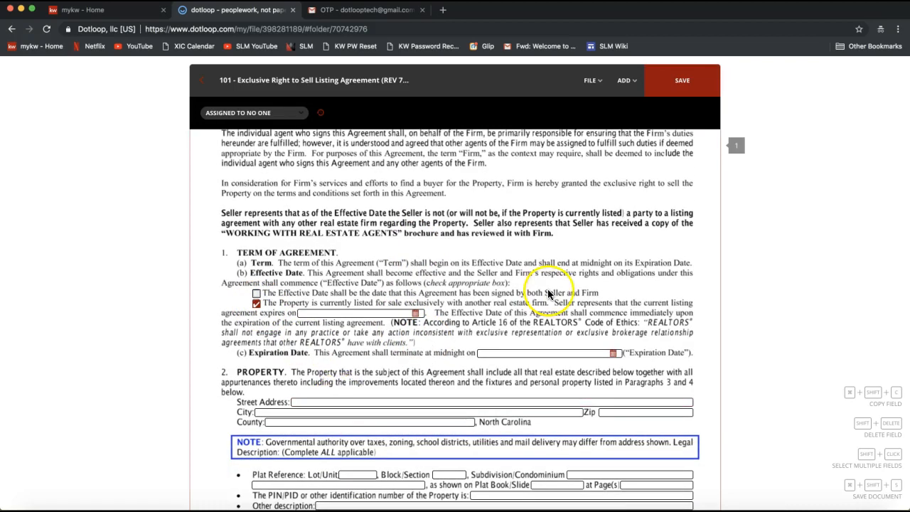
{"action": "scroll", "coordinate": [548, 294], "scroll_direction": "down", "scroll_amount": 10}
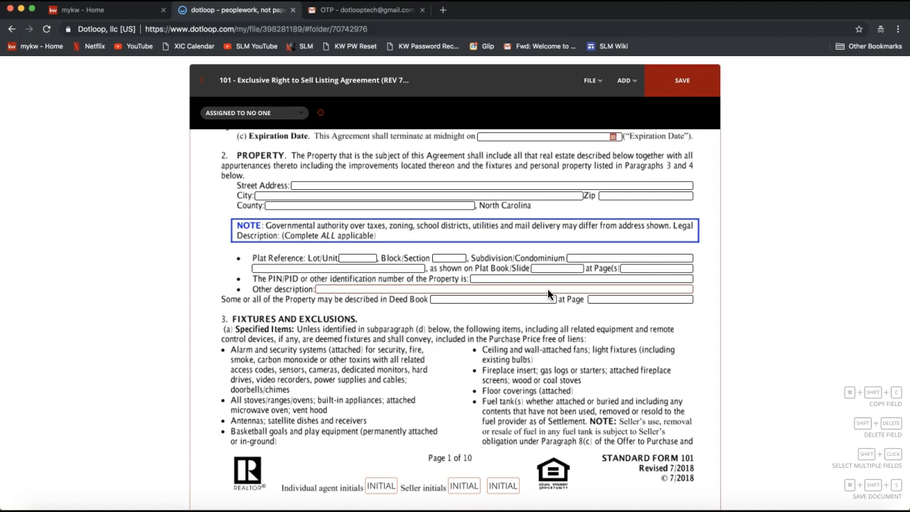
{"action": "left_click", "coordinate": [545, 260]}
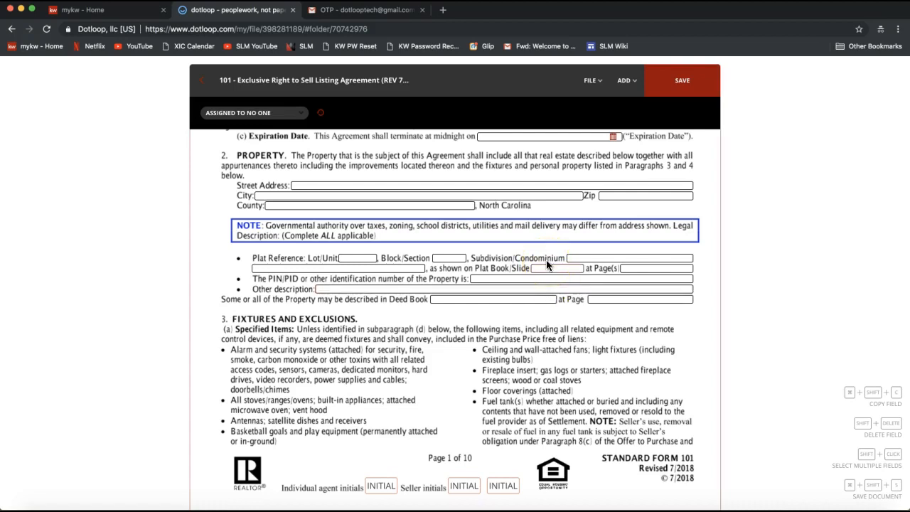
{"action": "scroll", "coordinate": [546, 260], "scroll_direction": "up", "scroll_amount": 5}
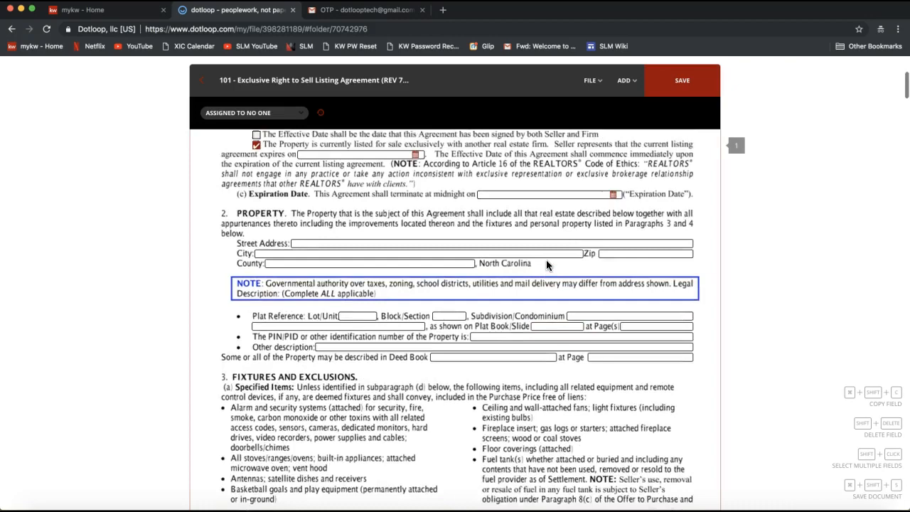
{"action": "scroll", "coordinate": [546, 260], "scroll_direction": "up", "scroll_amount": 2}
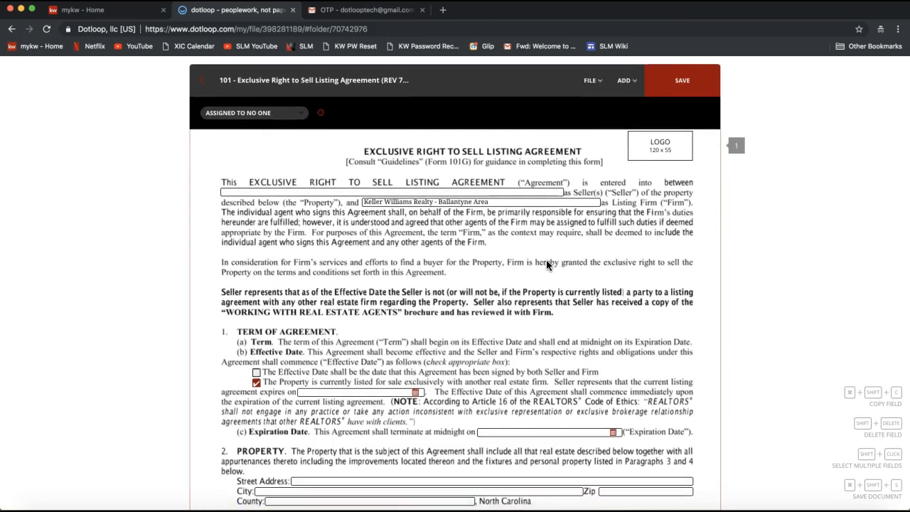
- Save the changes to the 101 listing agreement and save it as a template copy in the personal listing documents folder
{"action": "left_click", "coordinate": [590, 80]}
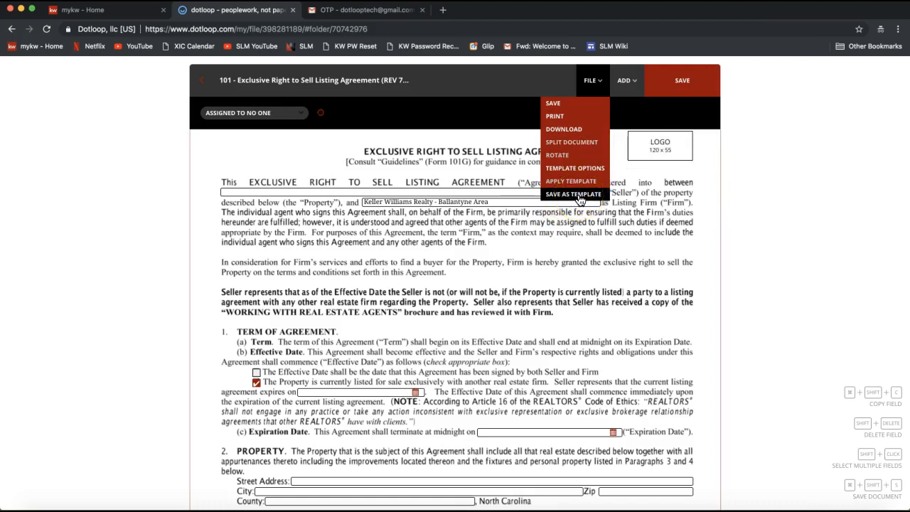
{"action": "left_click", "coordinate": [580, 200]}
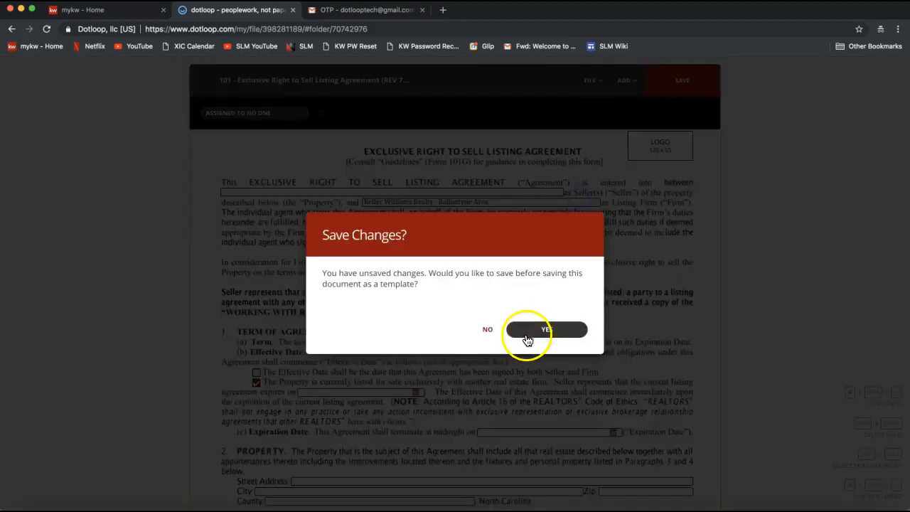
{"action": "left_click", "coordinate": [540, 335]}
{"action": "left_click", "coordinate": [362, 280]}
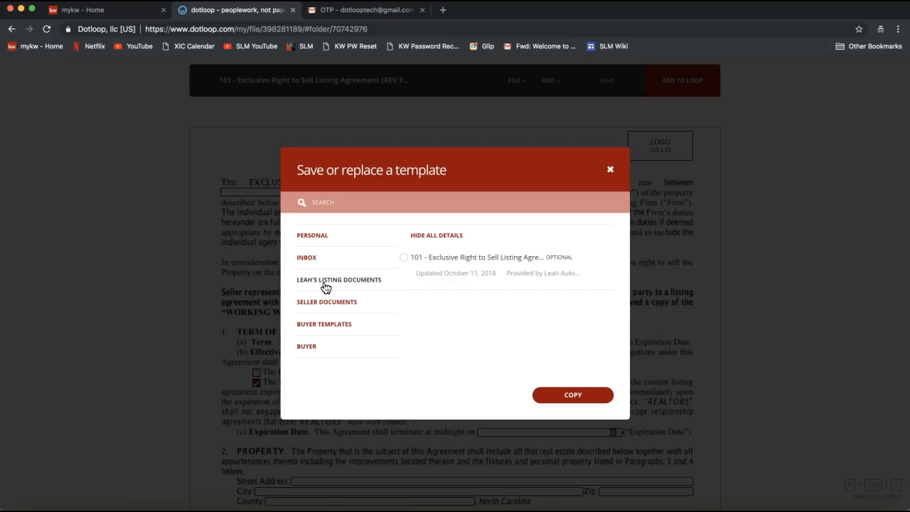
{"action": "left_click", "coordinate": [324, 287]}
{"action": "left_click", "coordinate": [572, 395]}
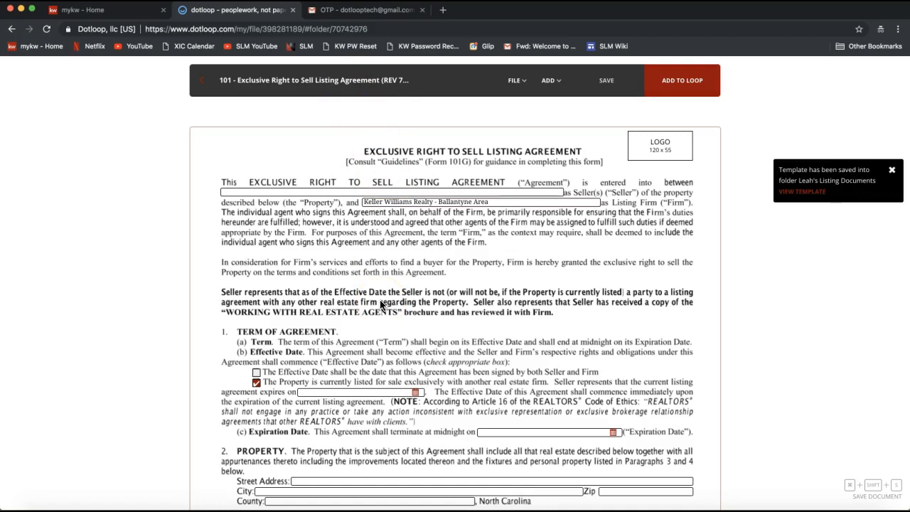
{"action": "left_click", "coordinate": [685, 89]}
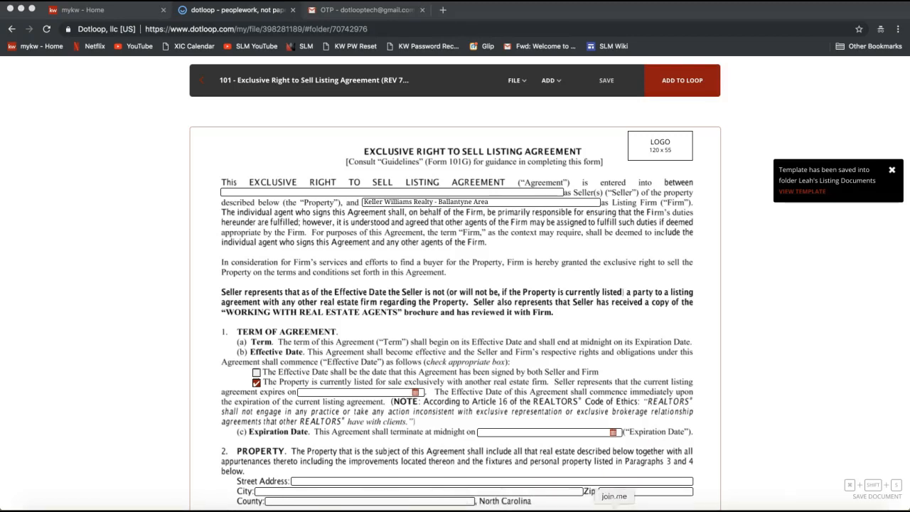
- Switch to the join.me meeting chat and send everyone "How to Setup Form Templates:" followed by the copied YouTube link
{"action": "left_click", "coordinate": [614, 508]}
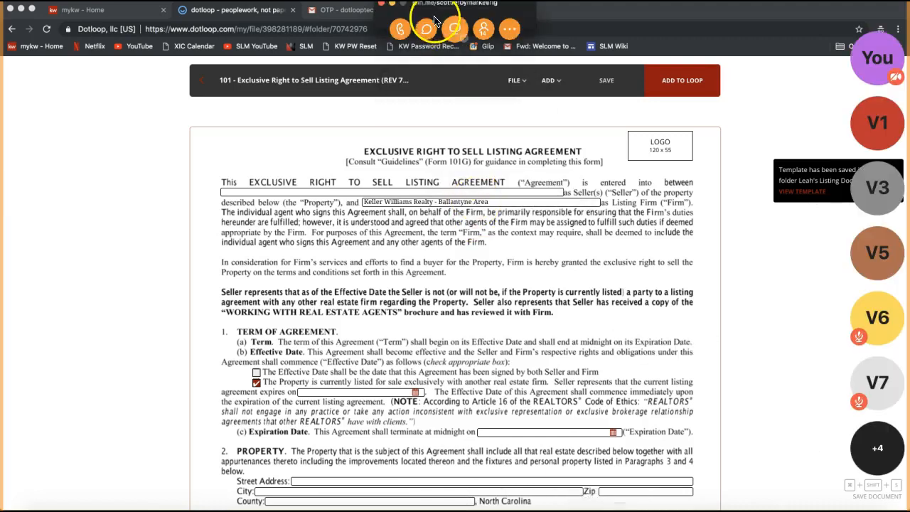
{"action": "left_click", "coordinate": [426, 31]}
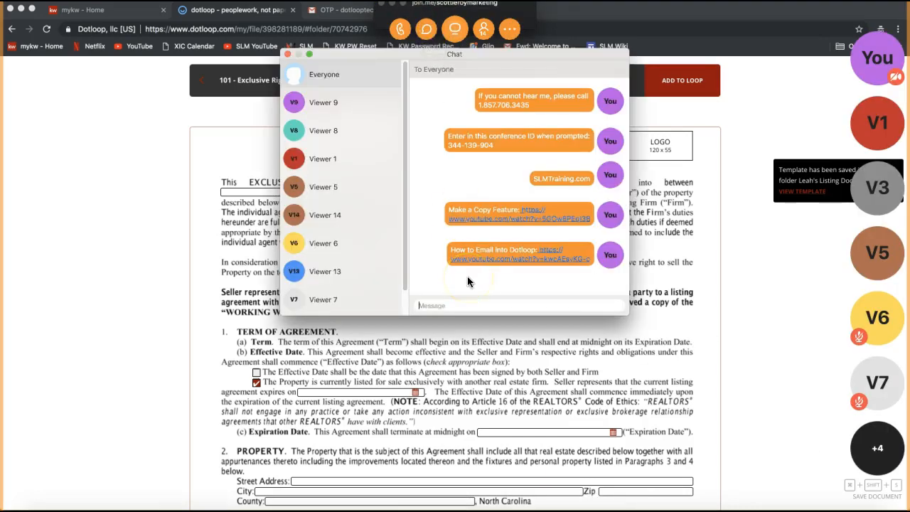
{"action": "type", "text": "How to Setup Form Templates:"}
{"action": "key", "text": "super+v"}
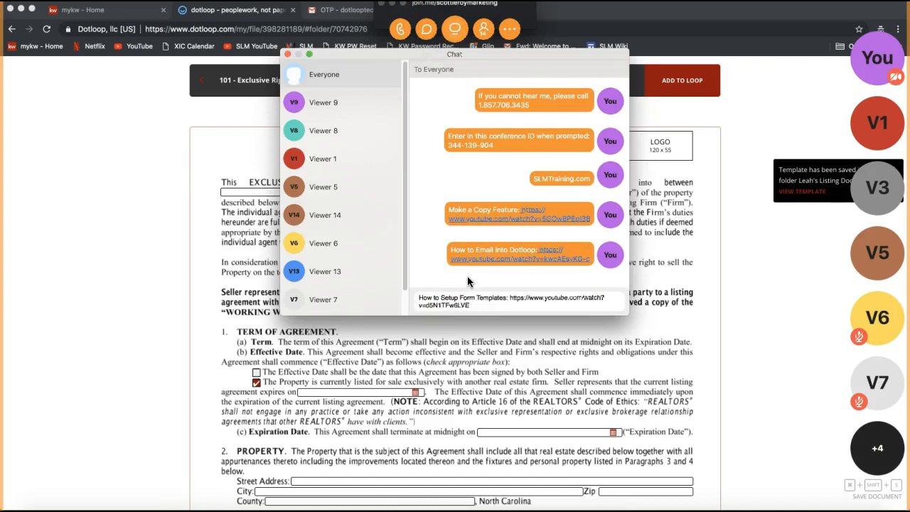
{"action": "key", "text": "Return"}
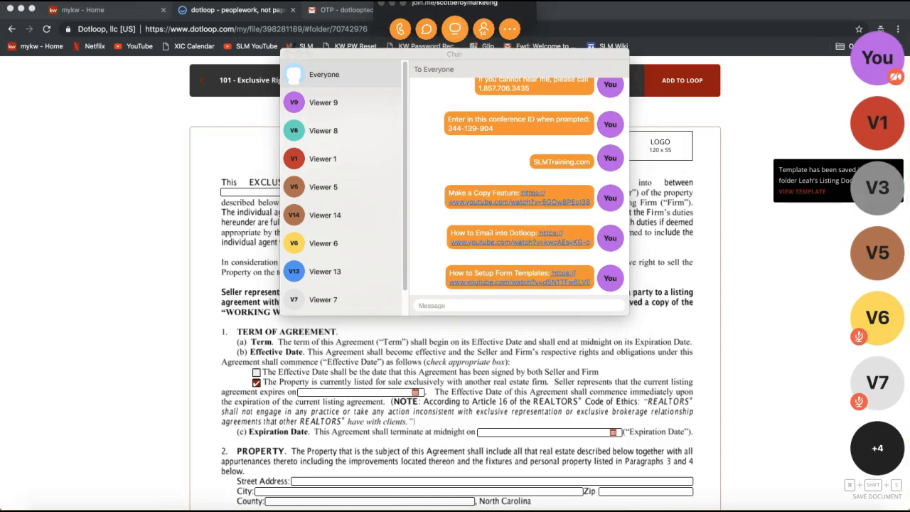
- Send everyone "Dotloop Notes:" followed by the Google Drive sharing link, and close the chat and minimize the meeting window
{"action": "left_click", "coordinate": [447, 304]}
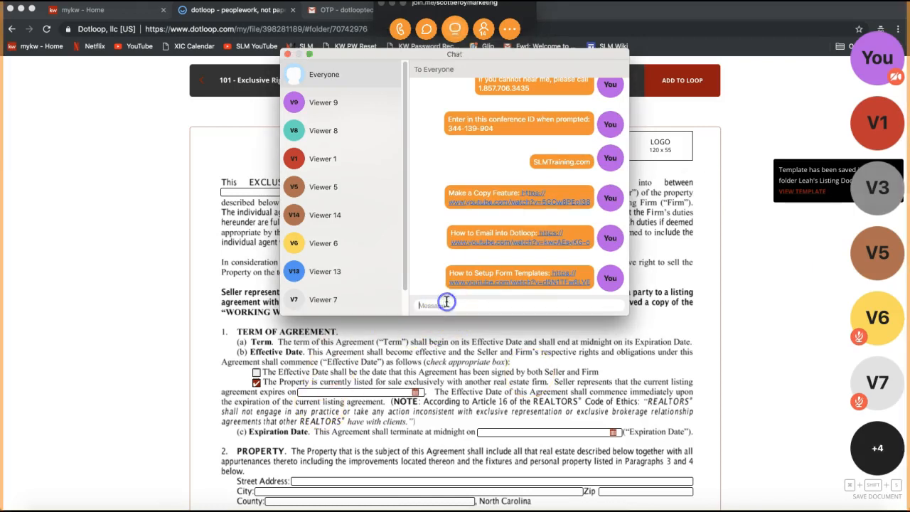
{"action": "type", "text": "Dotloop Notes:"}
{"action": "key", "text": "super+v"}
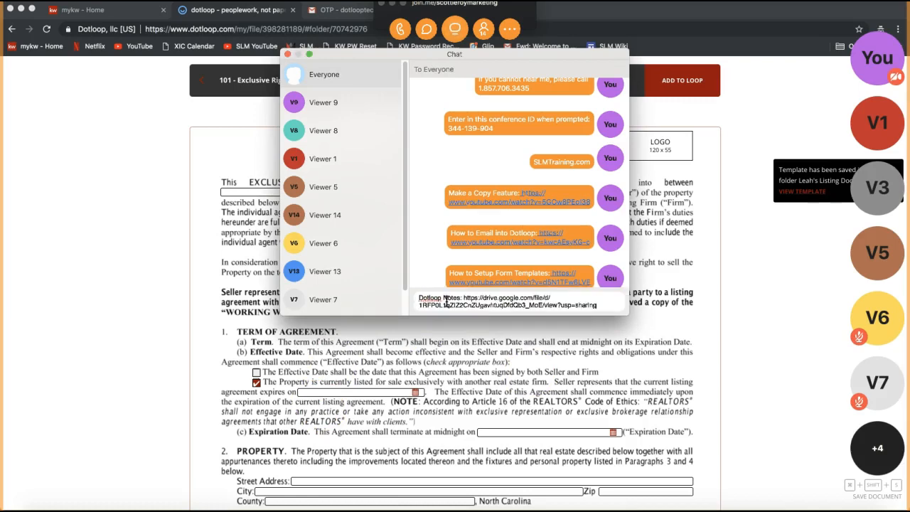
{"action": "key", "text": "Return"}
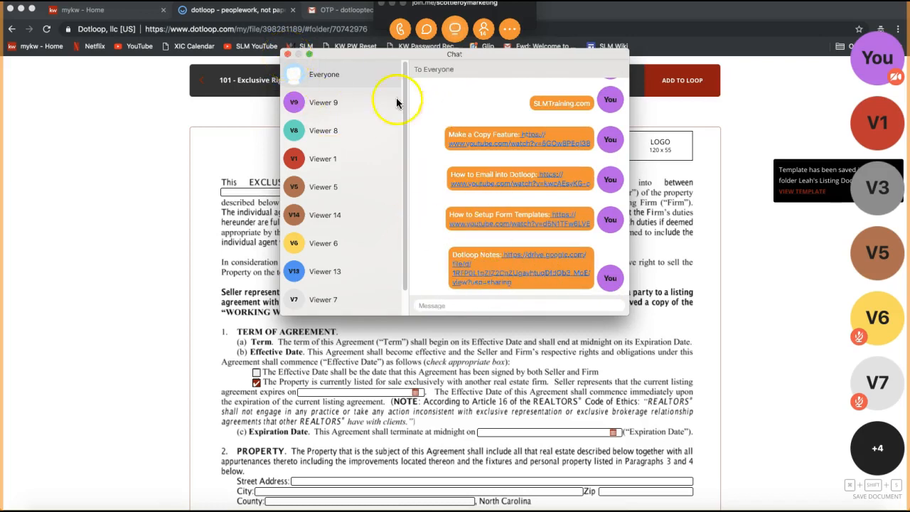
{"action": "left_click", "coordinate": [287, 56]}
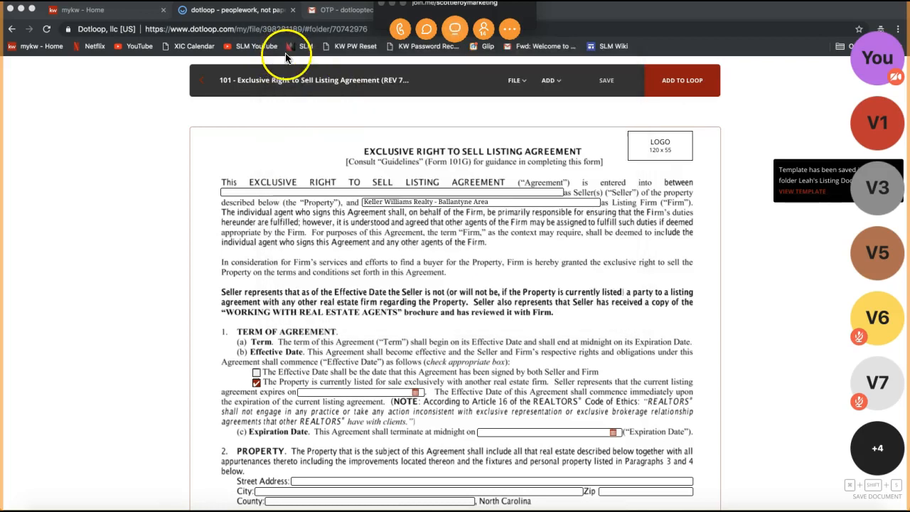
{"action": "left_click", "coordinate": [390, 6]}
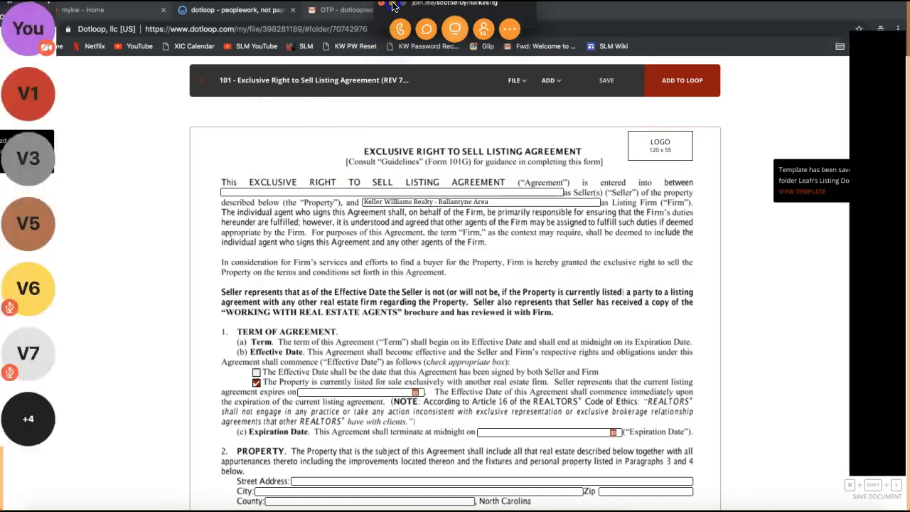